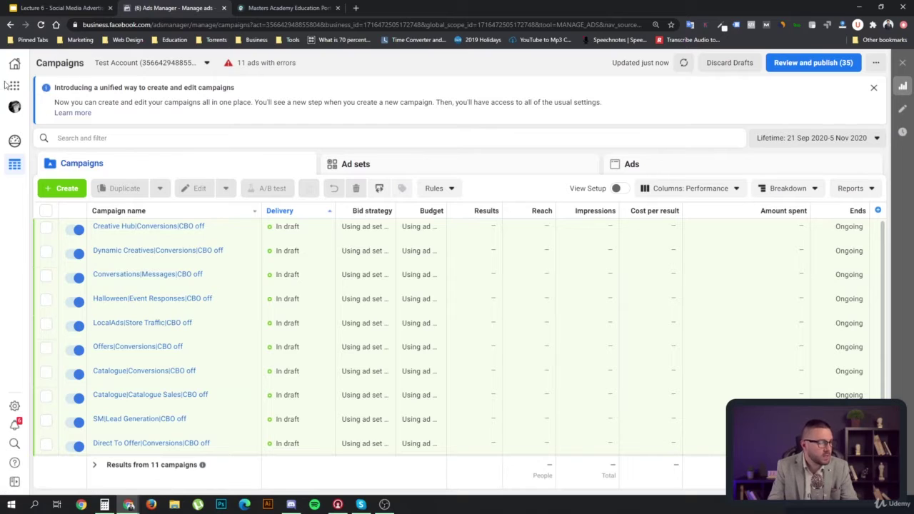
Look through the list of available business tools and the campaign search filters without choosing any
left_click(15, 85)
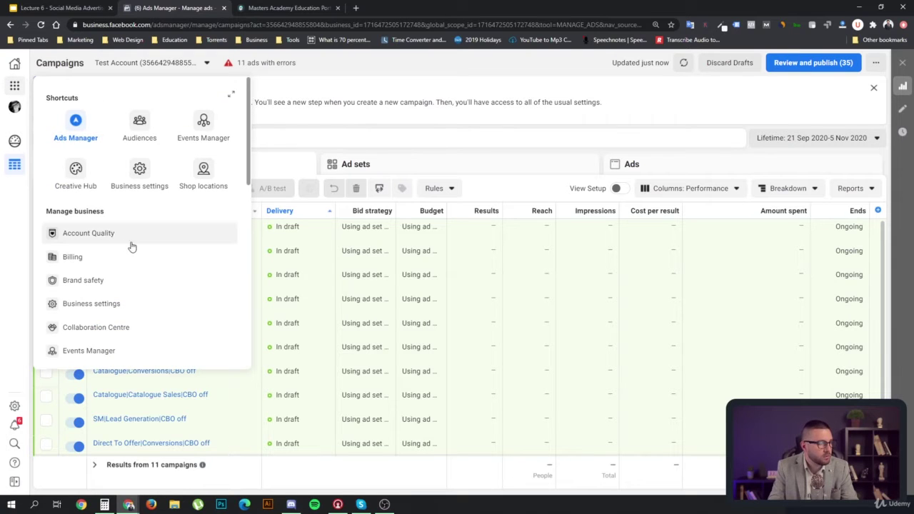
scroll(142, 245, "down", 3)
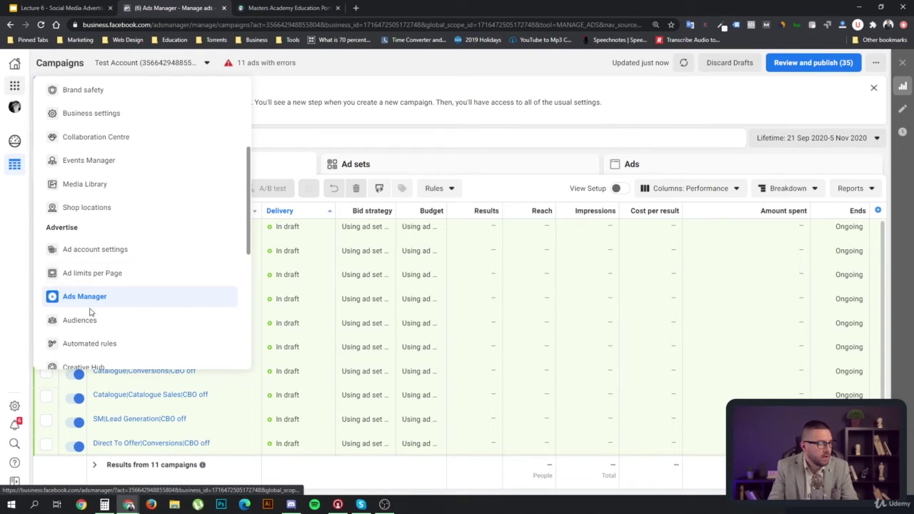
left_click(164, 131)
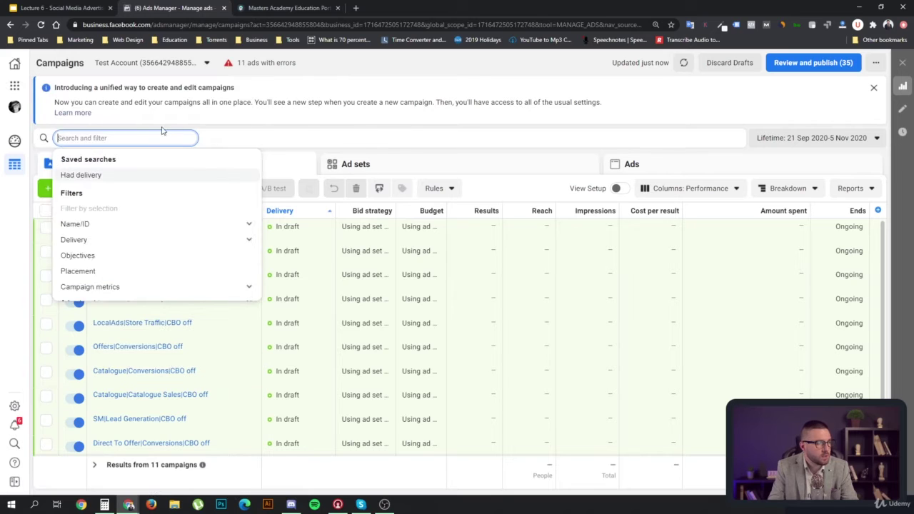
left_click(288, 130)
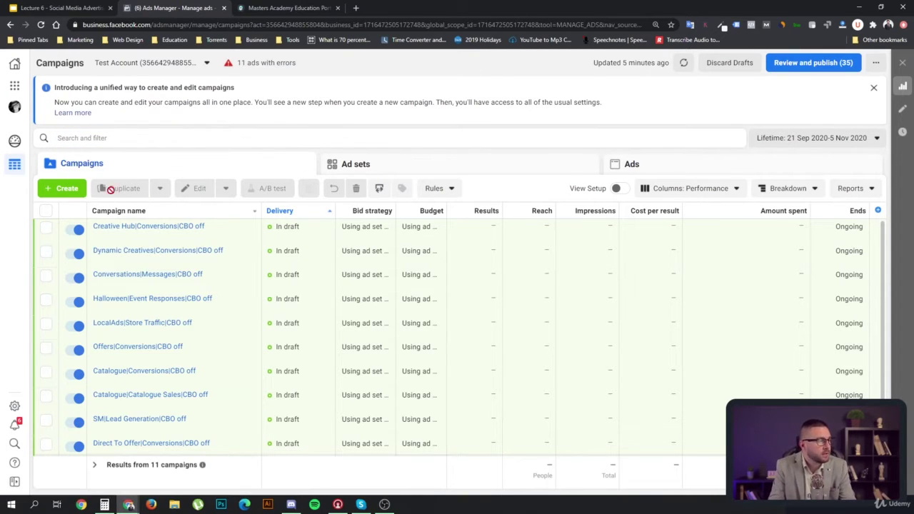
View the ad sets and ads levels of the account and return to the campaigns list
left_click(375, 162)
left_click(218, 167)
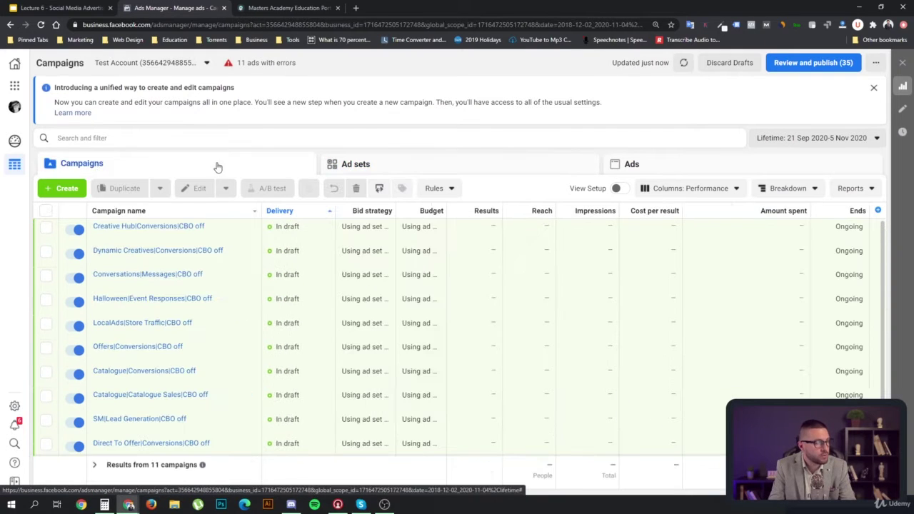
left_click(381, 164)
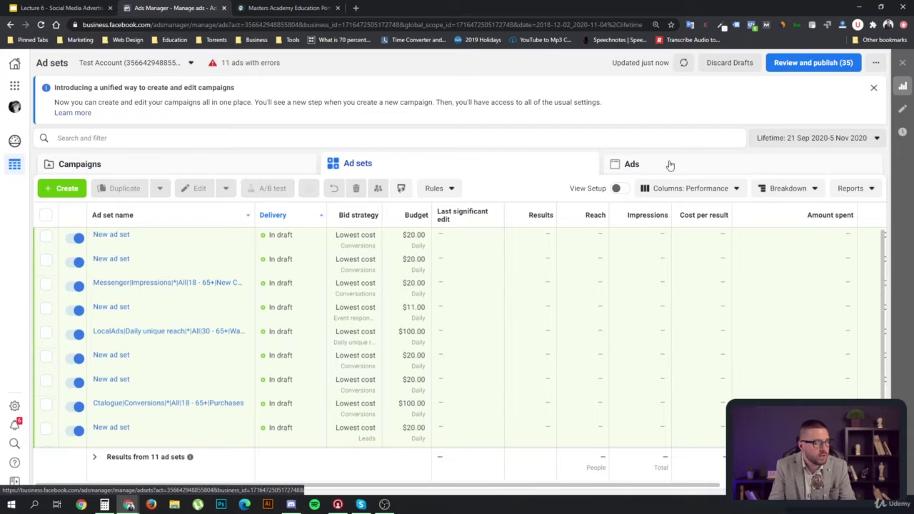
left_click(670, 165)
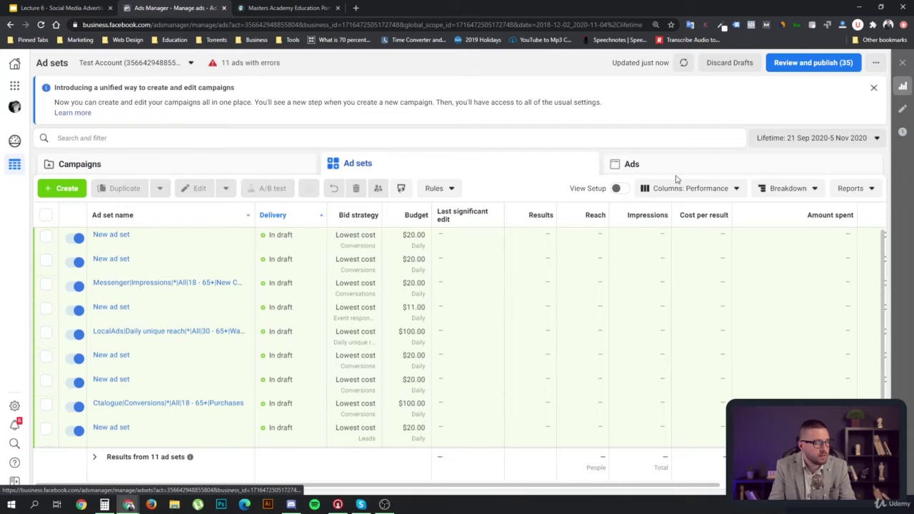
left_click(239, 171)
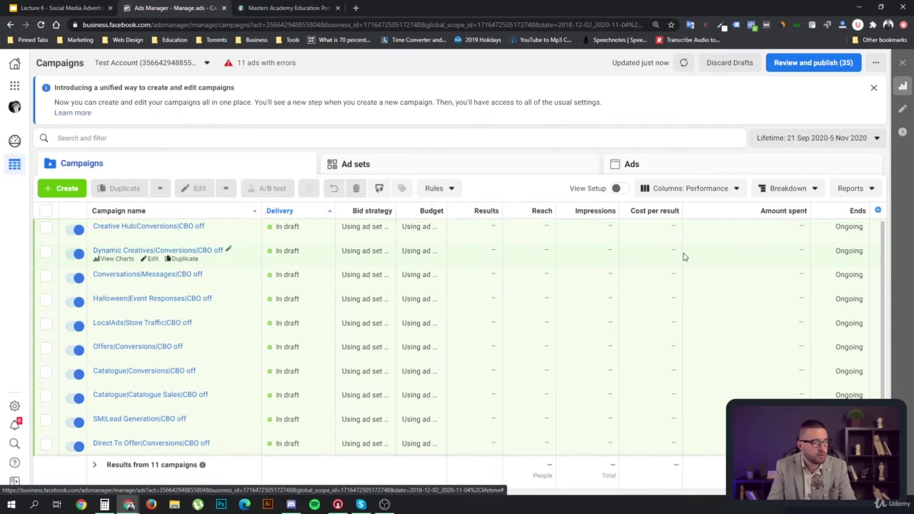
Review the available column presets and show the campaigns table with the Setup preset
left_click(712, 194)
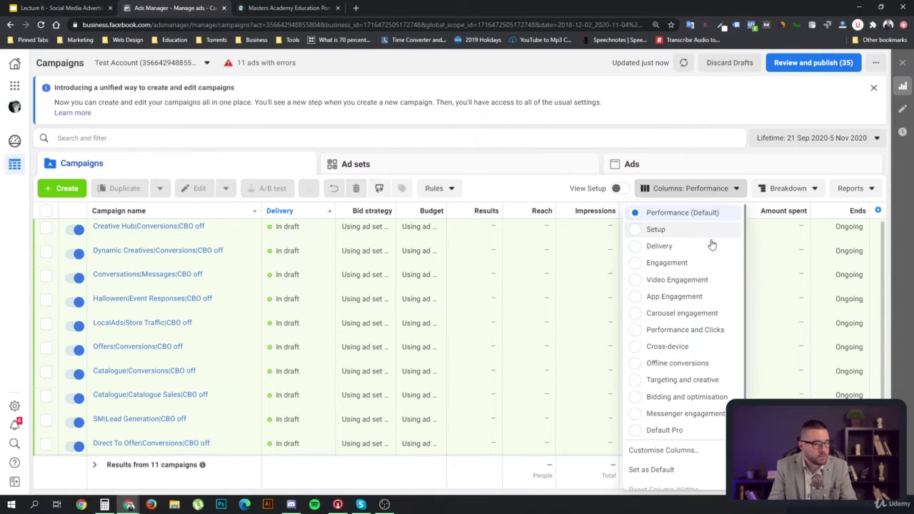
scroll(700, 267, "down", 1)
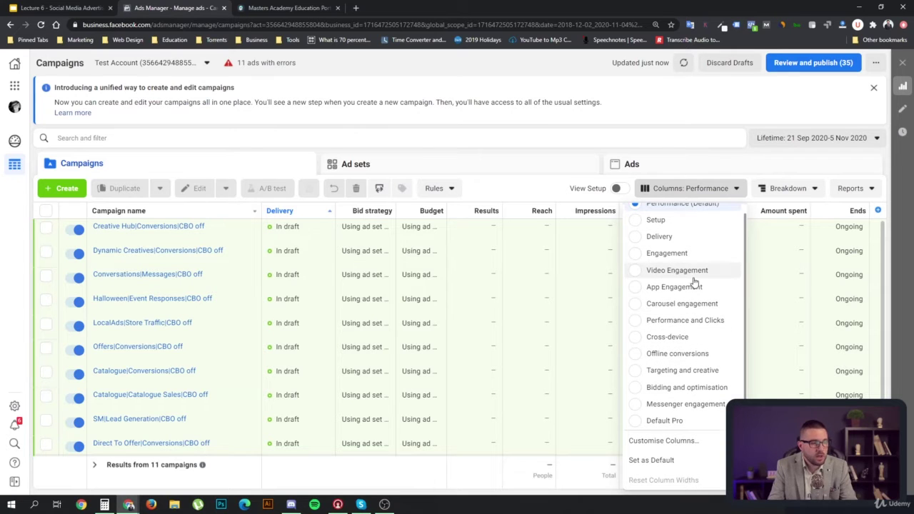
scroll(693, 283, "up", 1)
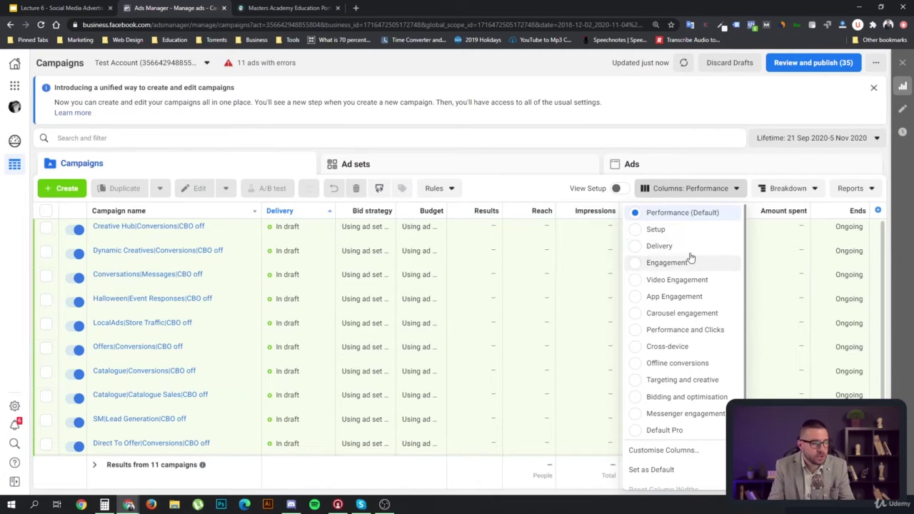
left_click(671, 234)
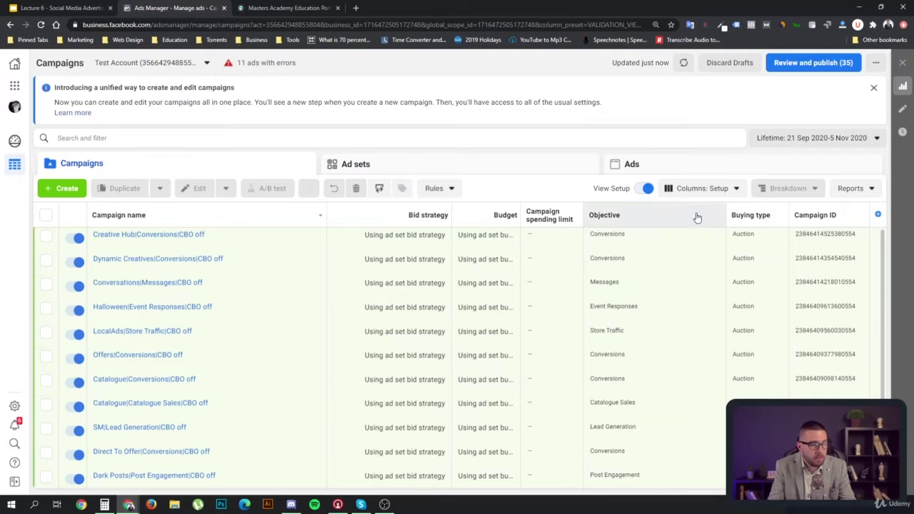
Show the campaigns table with the Delivery column preset and look over its metrics
left_click(703, 189)
left_click(705, 250)
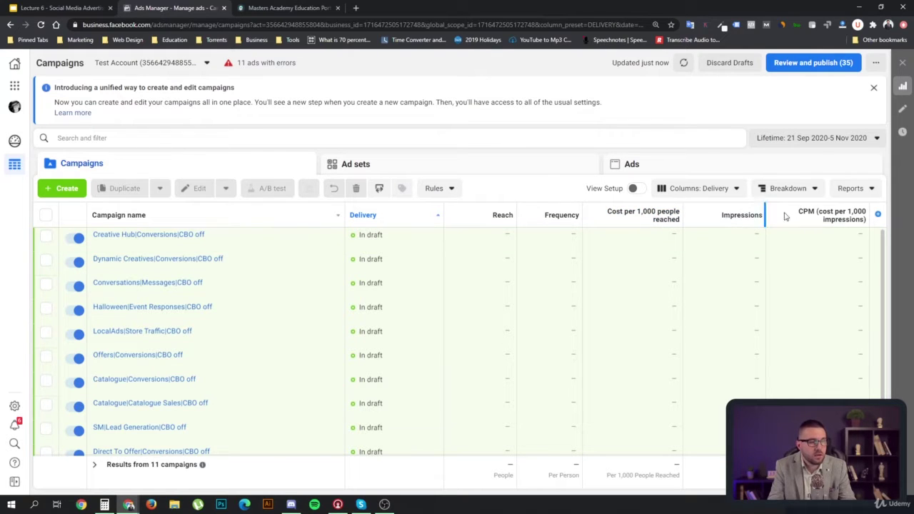
mouse_move(840, 225)
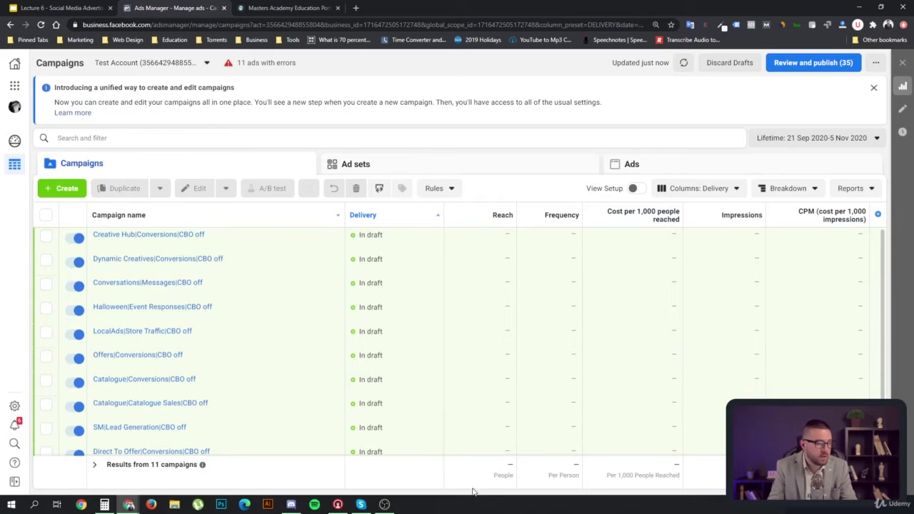
scroll(795, 303, "down", 1)
scroll(785, 286, "up", 1)
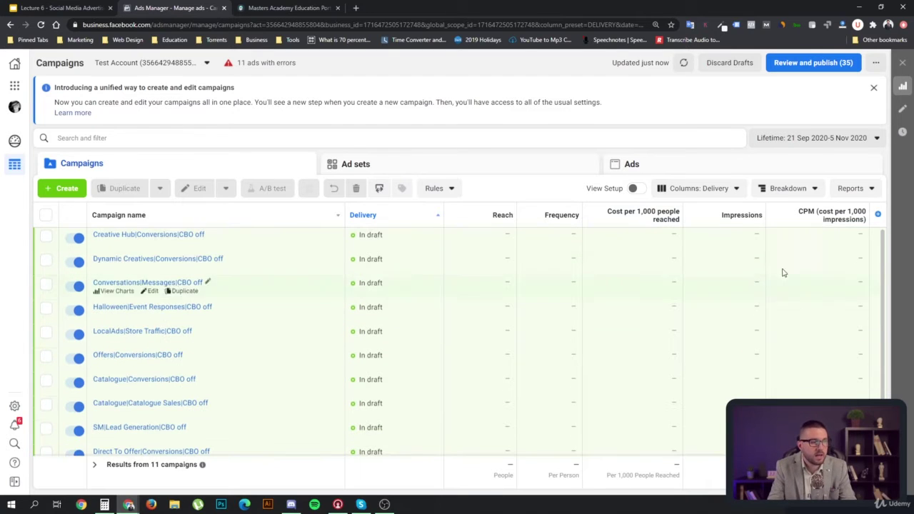
Show the campaigns table with the Engagement column preset, followed by the Video Engagement preset
left_click(707, 187)
left_click(718, 263)
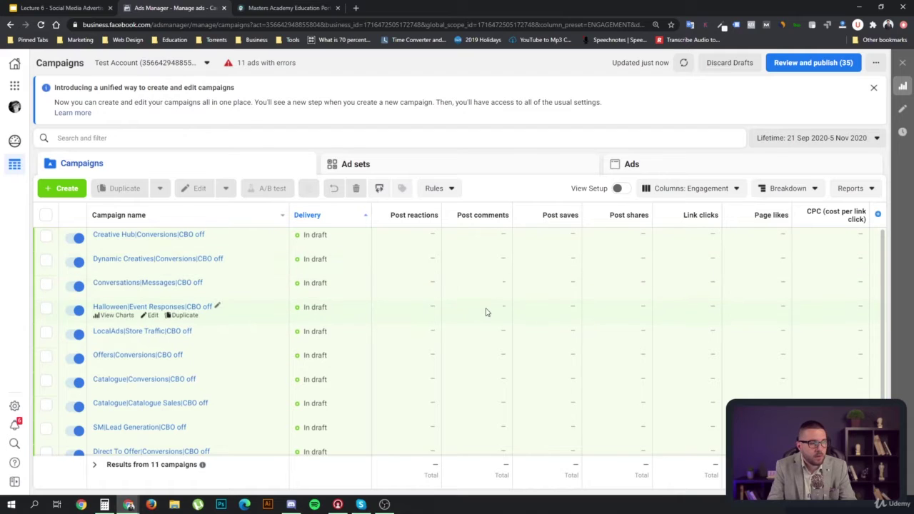
left_click(723, 192)
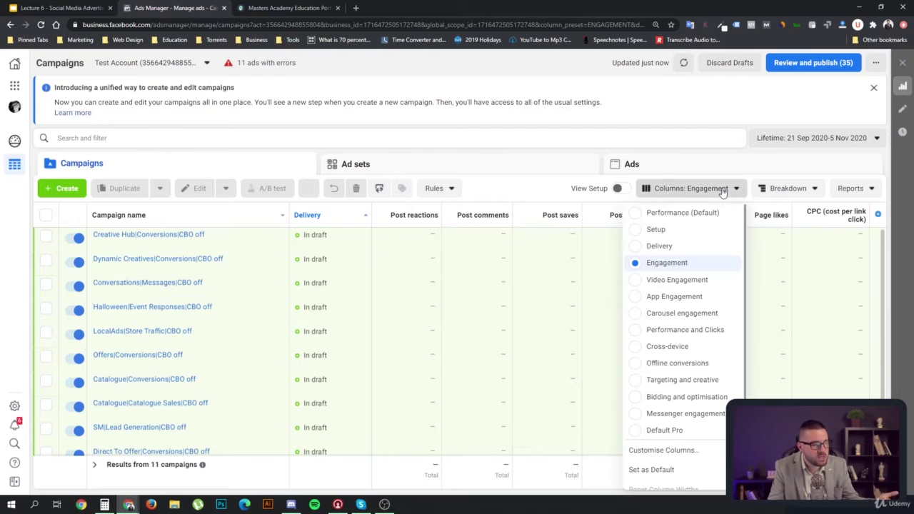
left_click(707, 281)
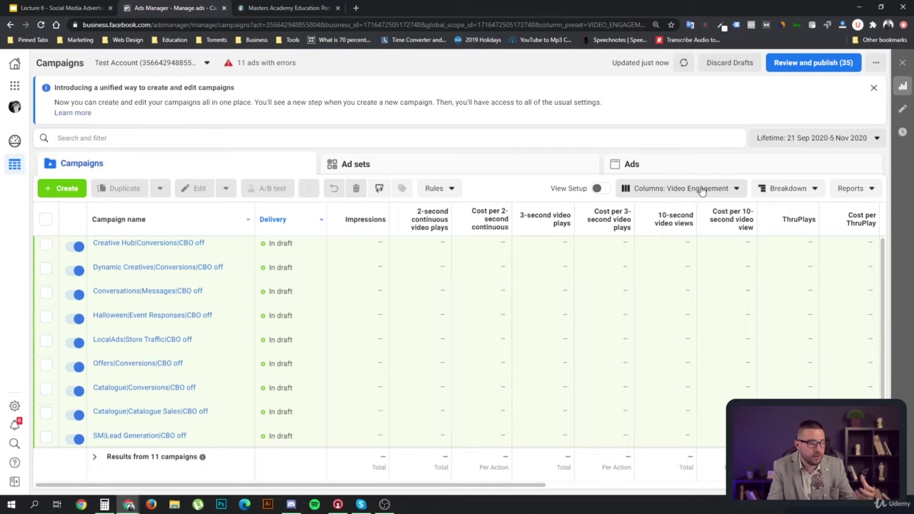
Show the campaigns table with the Performance and Clicks preset and view its columns through CPC (all)
left_click(698, 190)
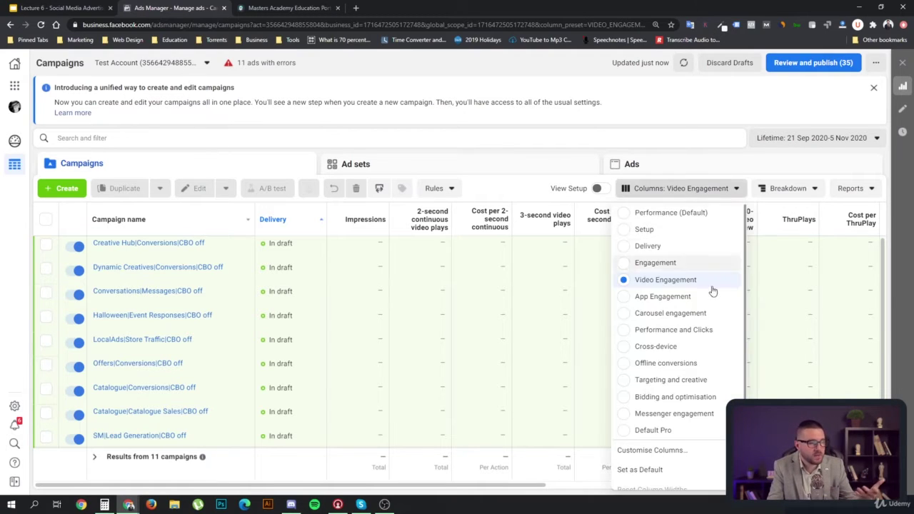
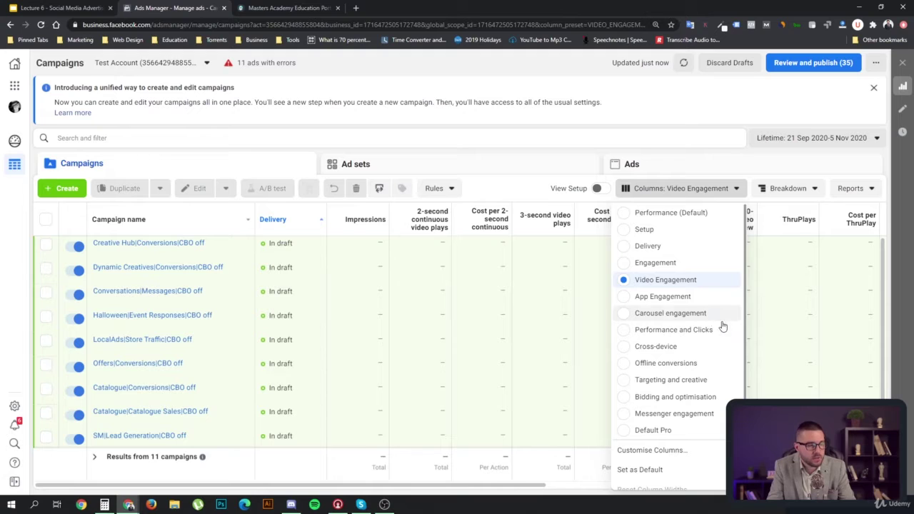
left_click(691, 333)
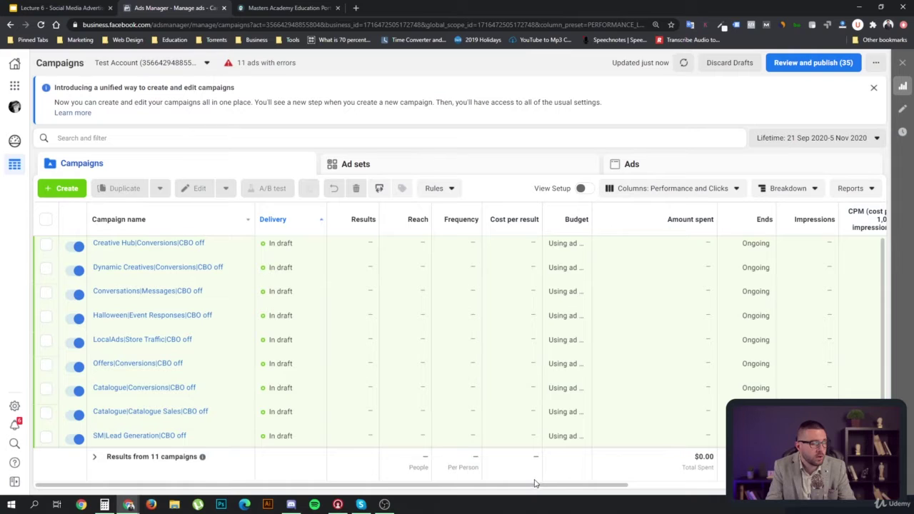
left_click_drag(537, 486, 798, 485)
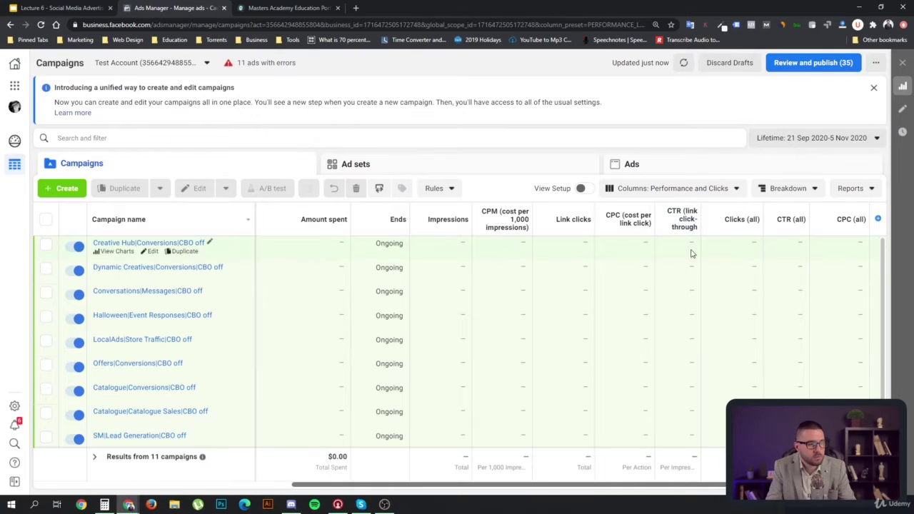
Show the campaigns table with the Cross-device column preset, followed by the Targeting and creative preset
left_click(684, 190)
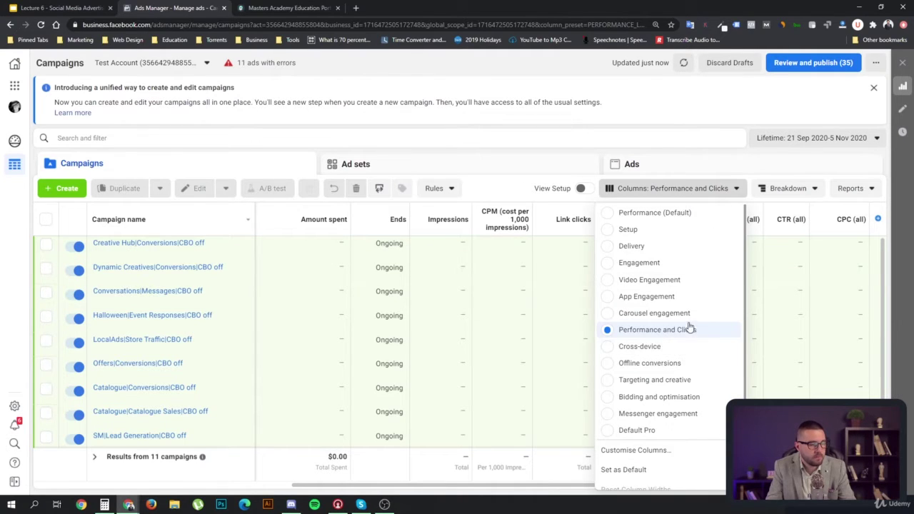
left_click(668, 348)
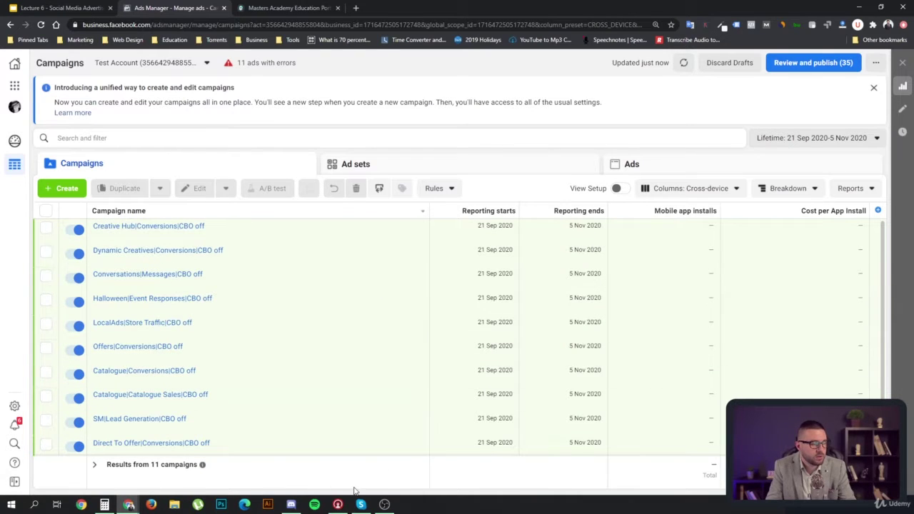
left_click(711, 188)
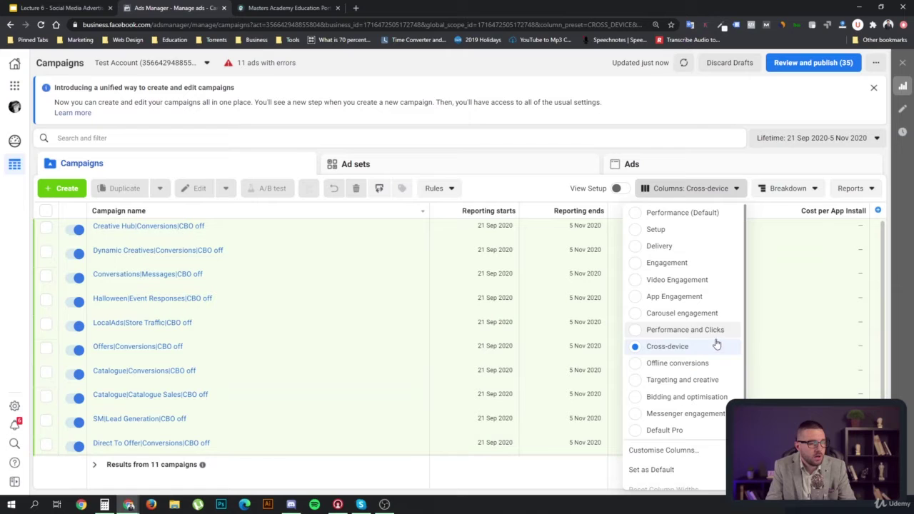
scroll(717, 341, "down", 1)
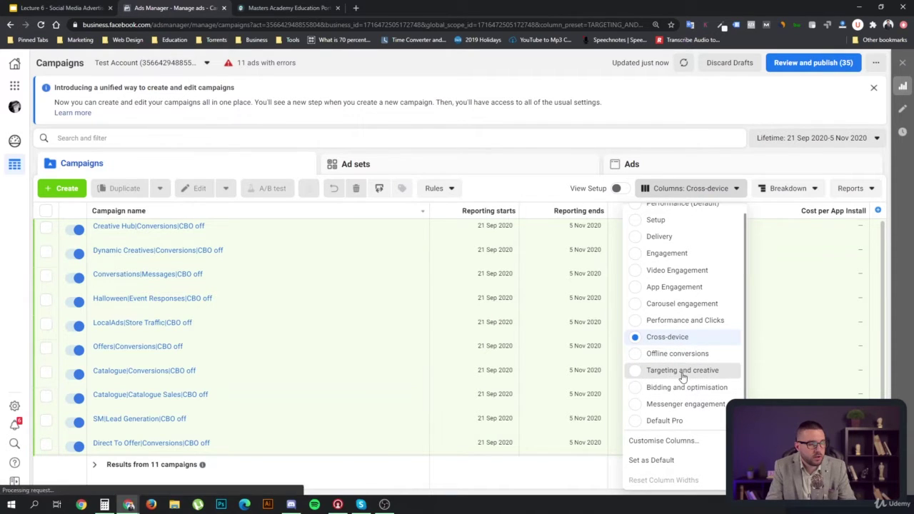
left_click(682, 371)
left_click_drag(510, 490, 492, 486)
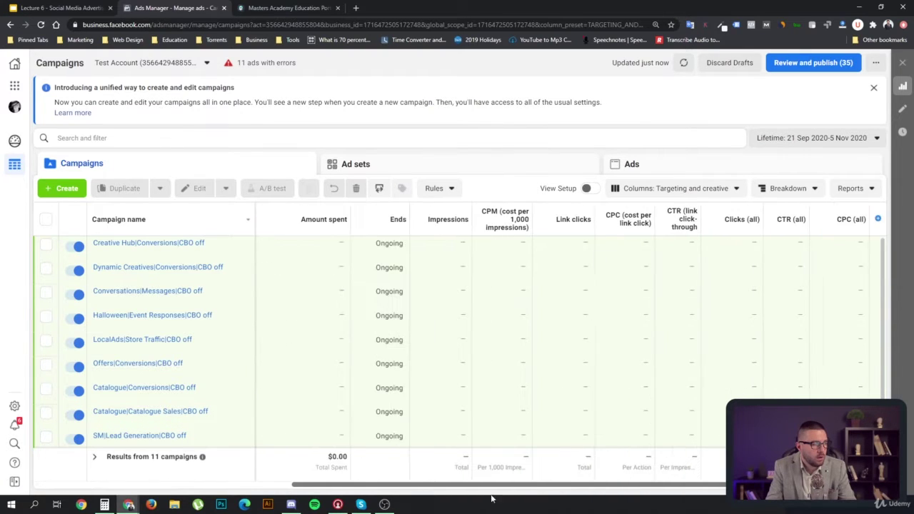
Customise the table columns by removing every selected column except Campaign name
left_click(673, 189)
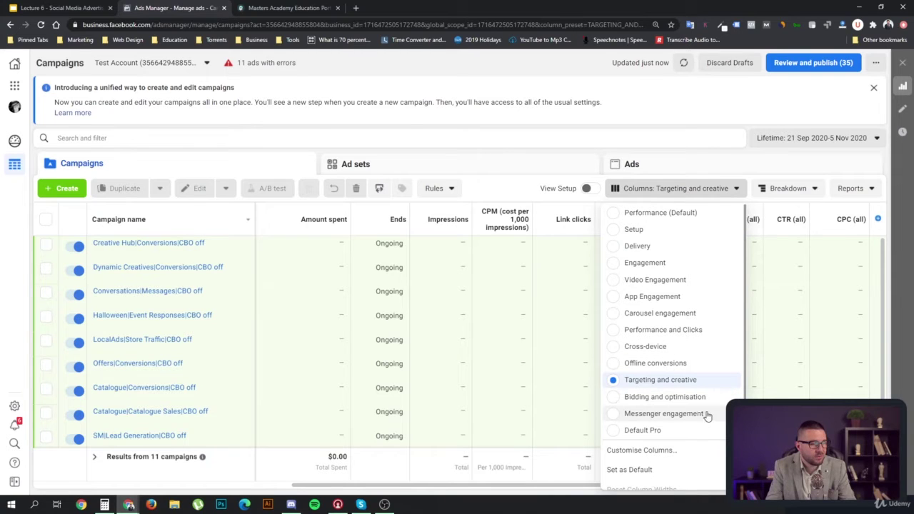
scroll(674, 432, "down", 1)
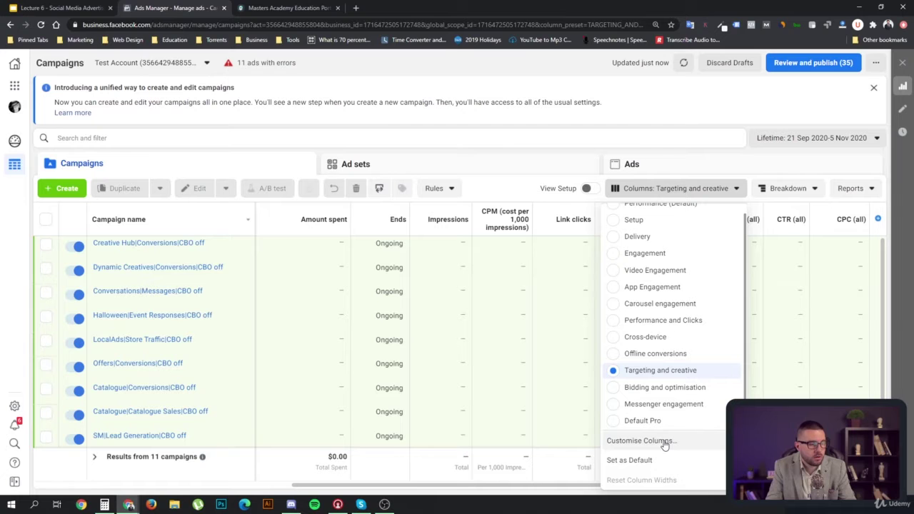
left_click(665, 442)
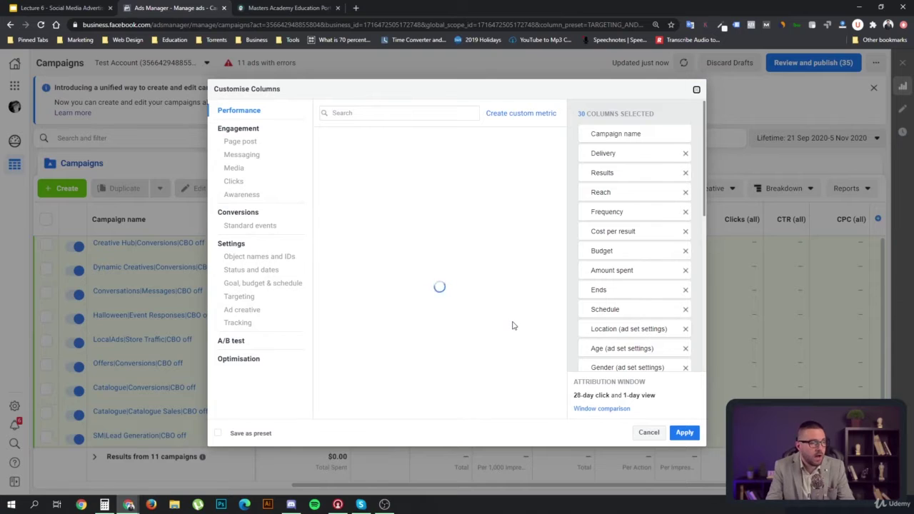
triple_click(686, 154)
triple_click(686, 153)
triple_click(685, 153)
triple_click(685, 153)
triple_click(685, 153)
triple_click(686, 153)
left_click(686, 154)
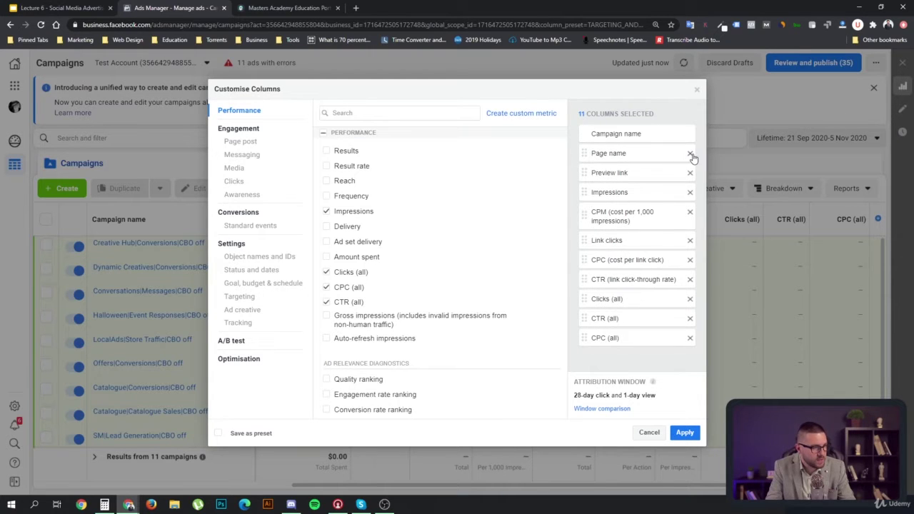
triple_click(690, 154)
triple_click(690, 153)
triple_click(690, 154)
triple_click(690, 154)
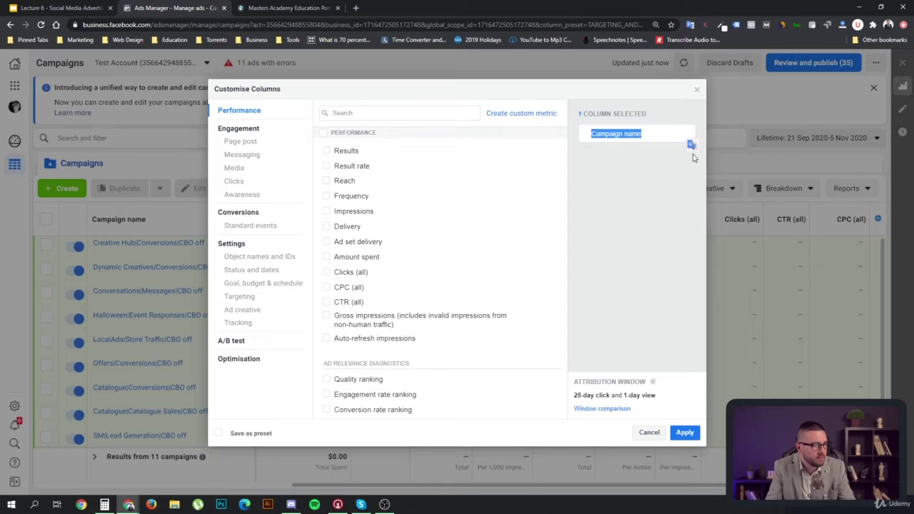
left_click(628, 171)
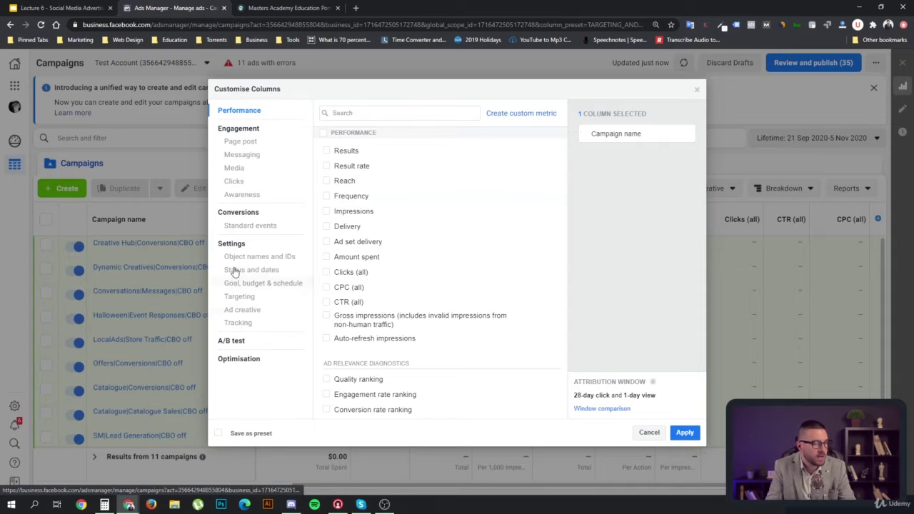
View the Engagement metrics available for custom columns and return to the Performance metrics
left_click(245, 130)
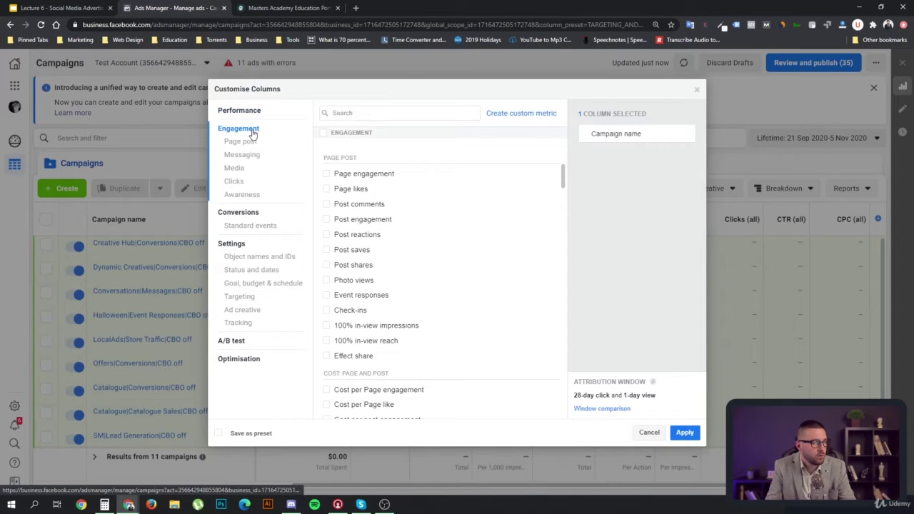
scroll(392, 174, "up", 10)
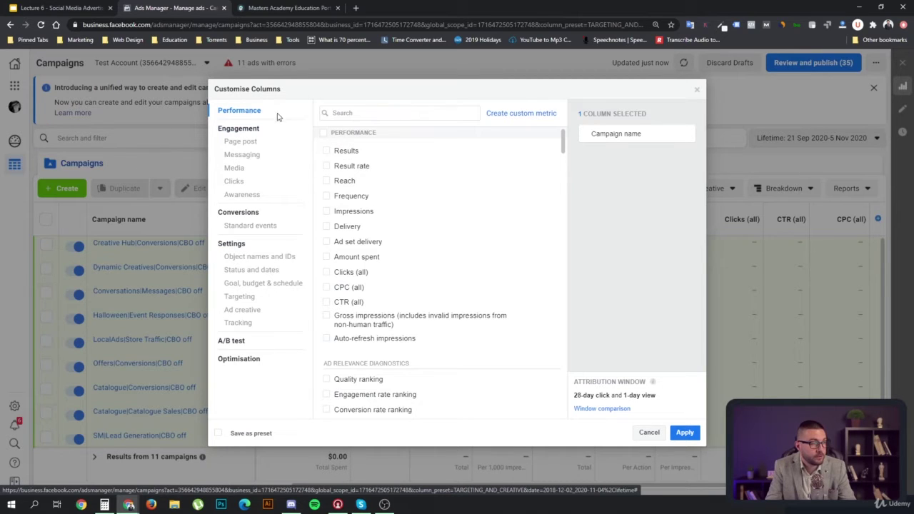
Add the Performance metrics Results, Result rate, Reach, Frequency and Impressions to the selected columns
left_click(251, 132)
left_click(249, 113)
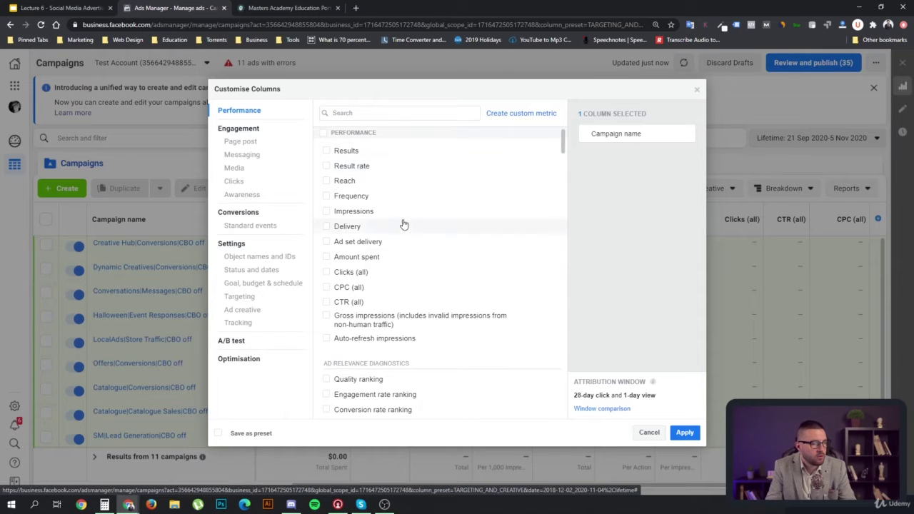
left_click(327, 152)
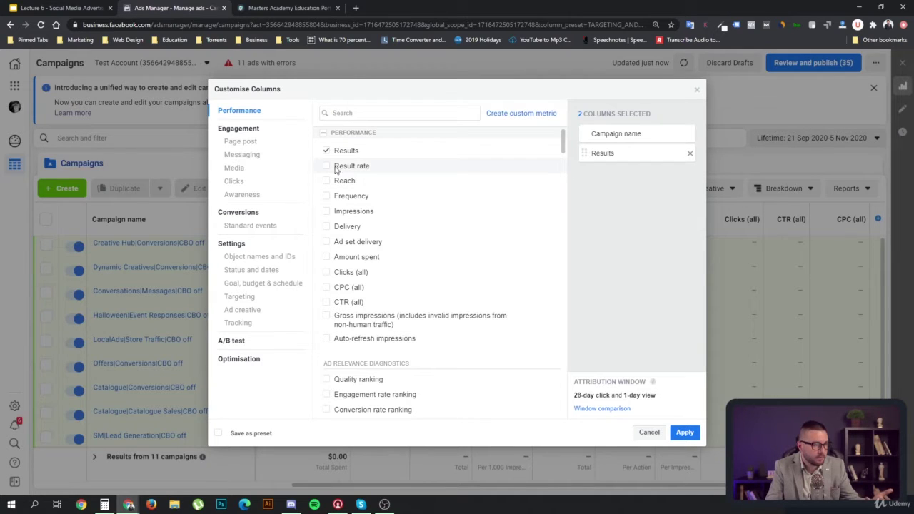
mouse_move(327, 170)
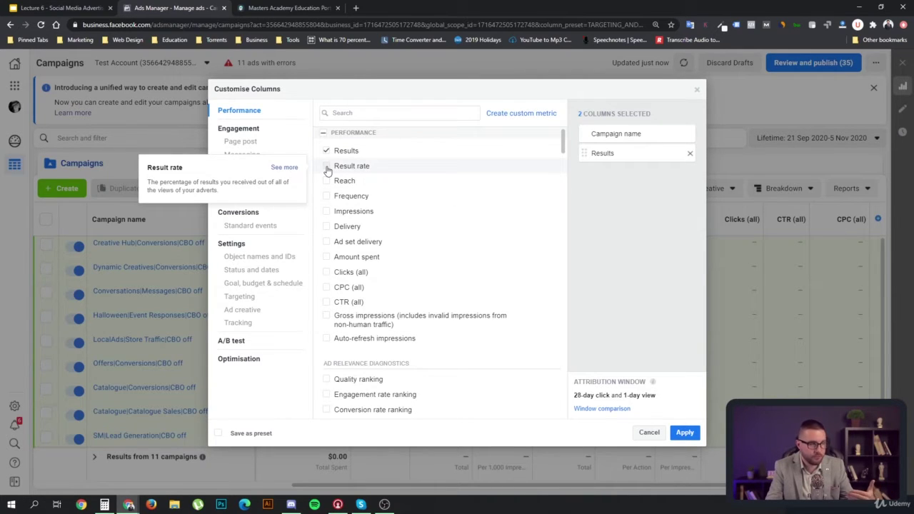
left_click(327, 168)
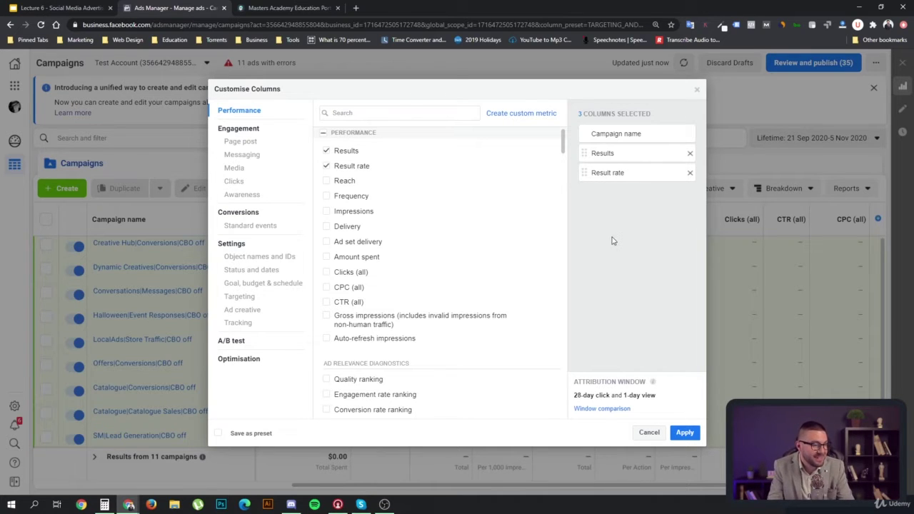
left_click(328, 182)
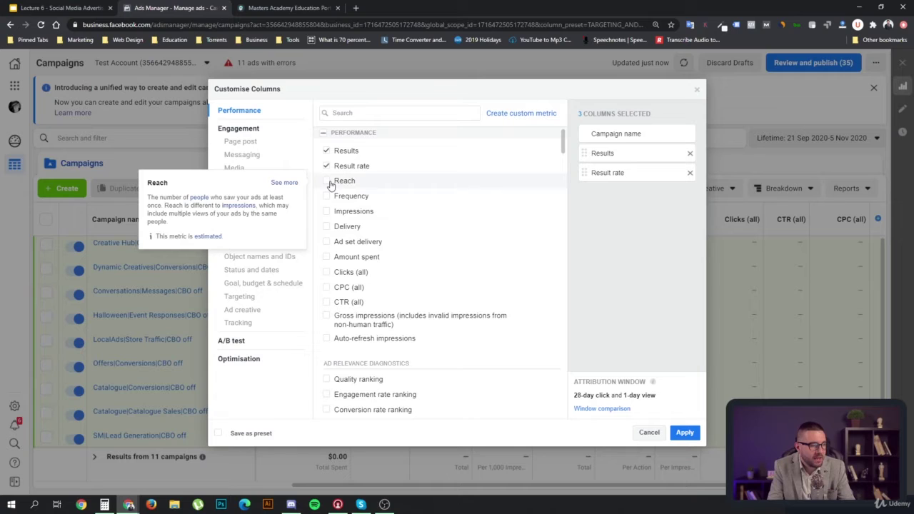
left_click(340, 196)
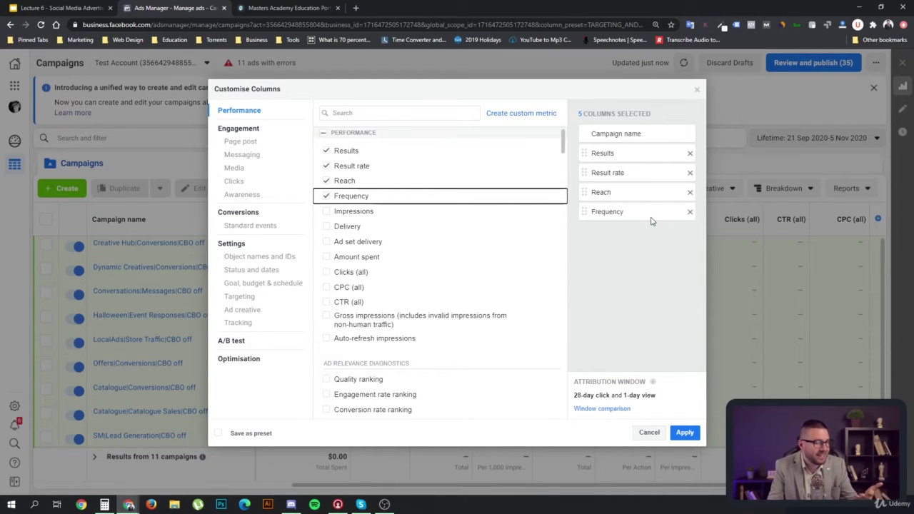
left_click(394, 213)
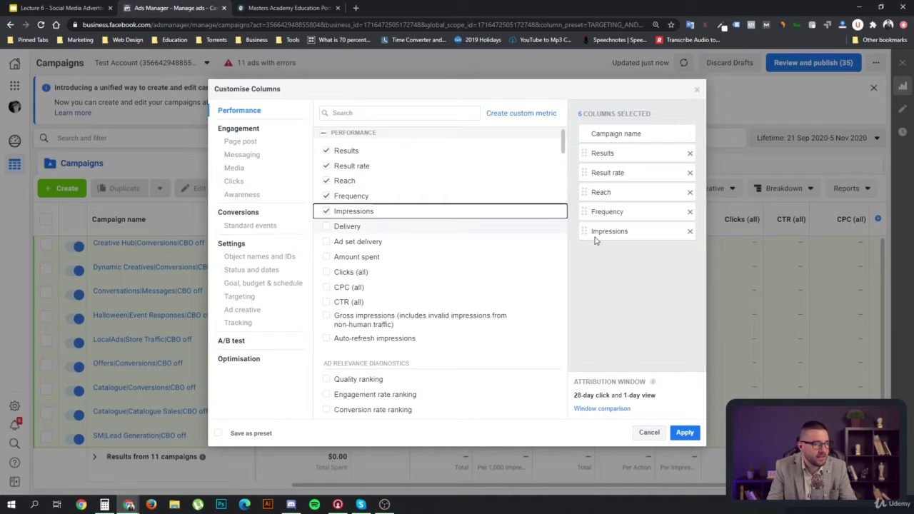
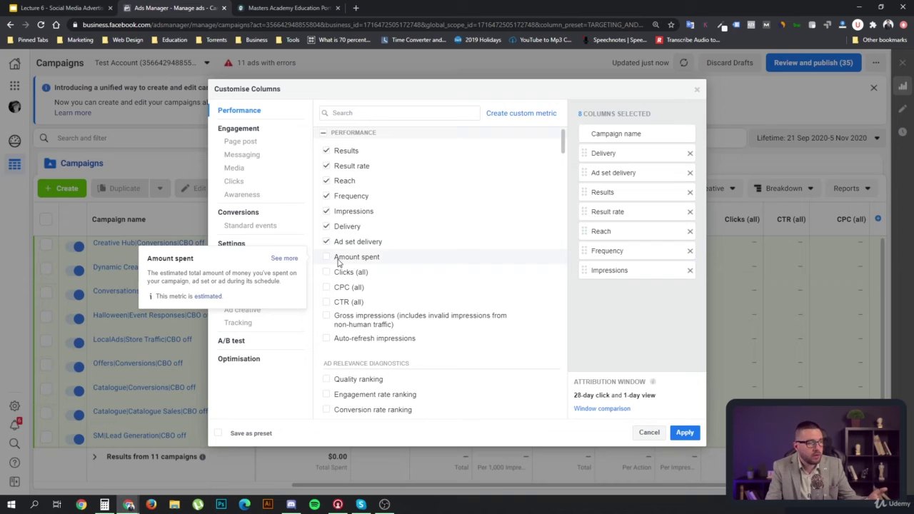
Add Delivery, Ad set delivery, Amount spent, Clicks (all), CPC (all) and CTR (all) to the selected columns
left_click(327, 257)
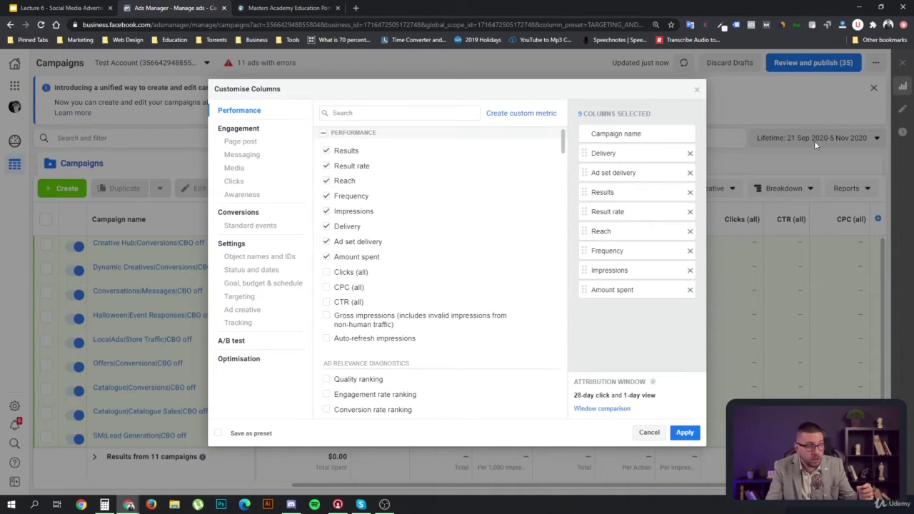
mouse_move(463, 274)
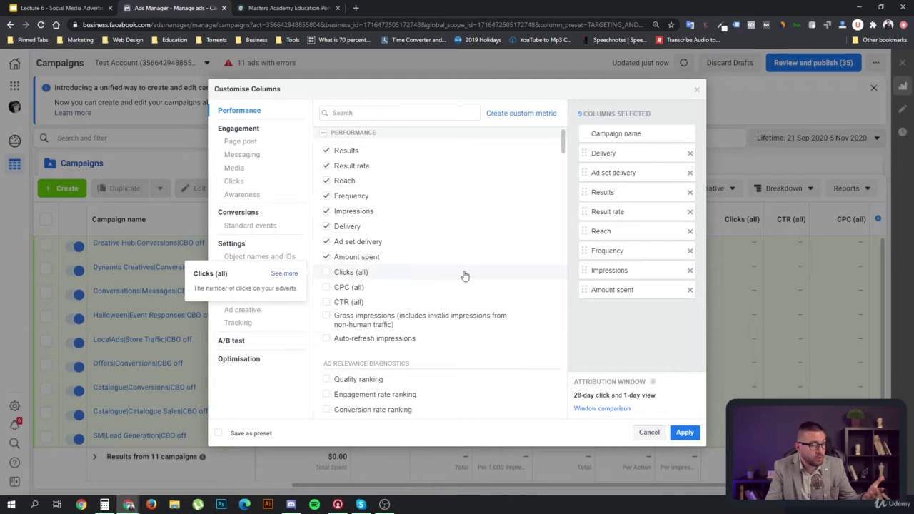
mouse_move(376, 290)
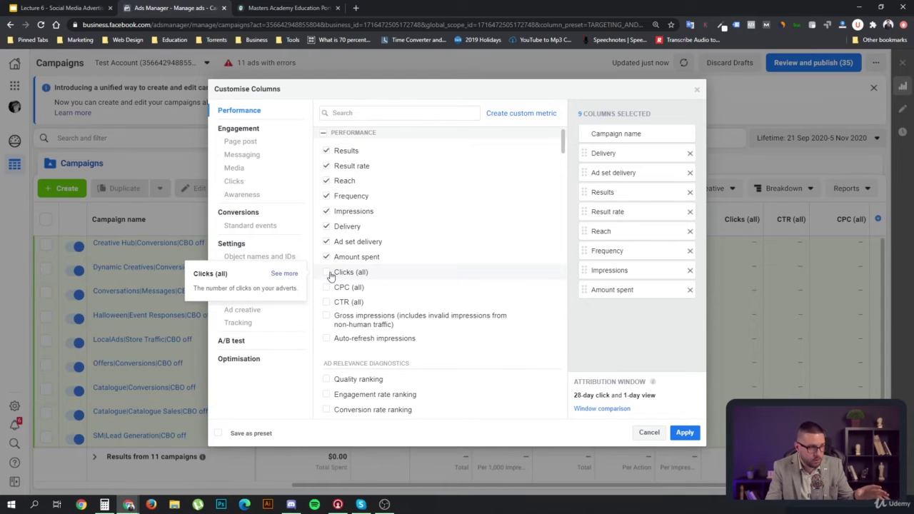
left_click(327, 272)
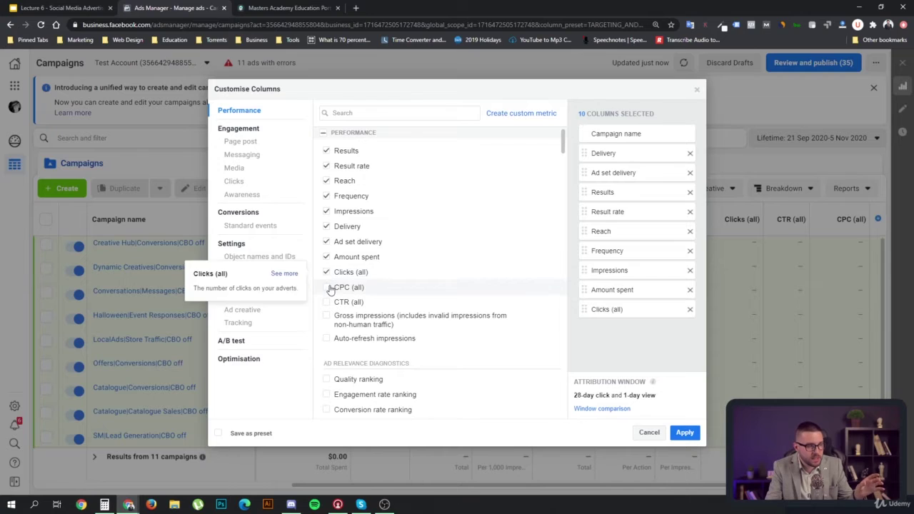
left_click(326, 288)
left_click(326, 303)
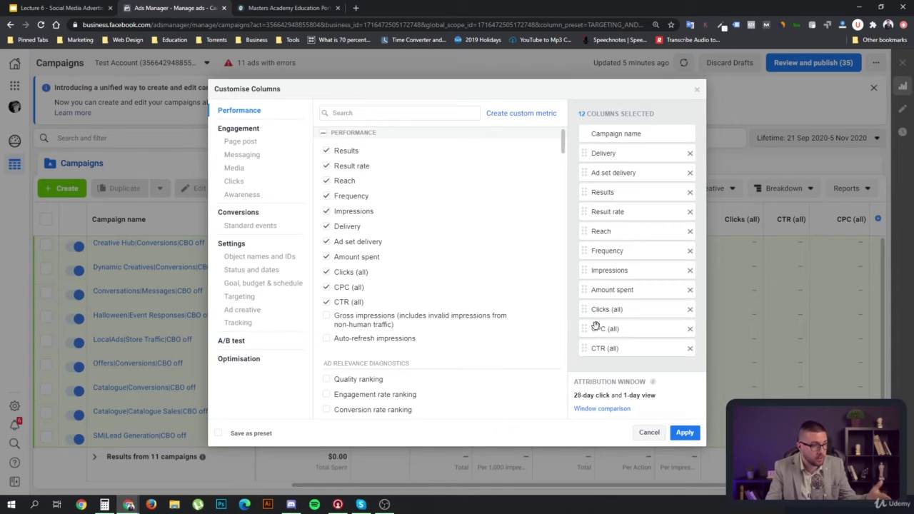
Try the Gross impressions metric as a column and remove it from the selection again
mouse_move(483, 317)
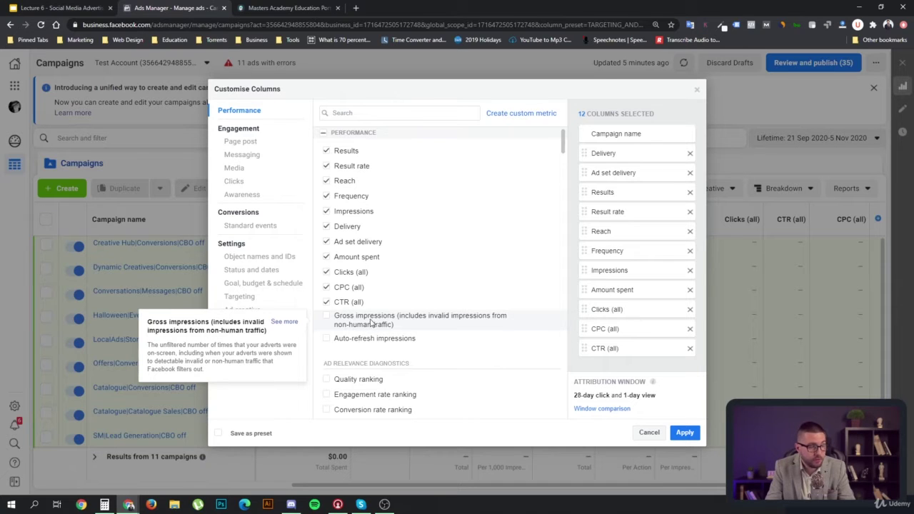
left_click(332, 321)
scroll(618, 330, "down", 1)
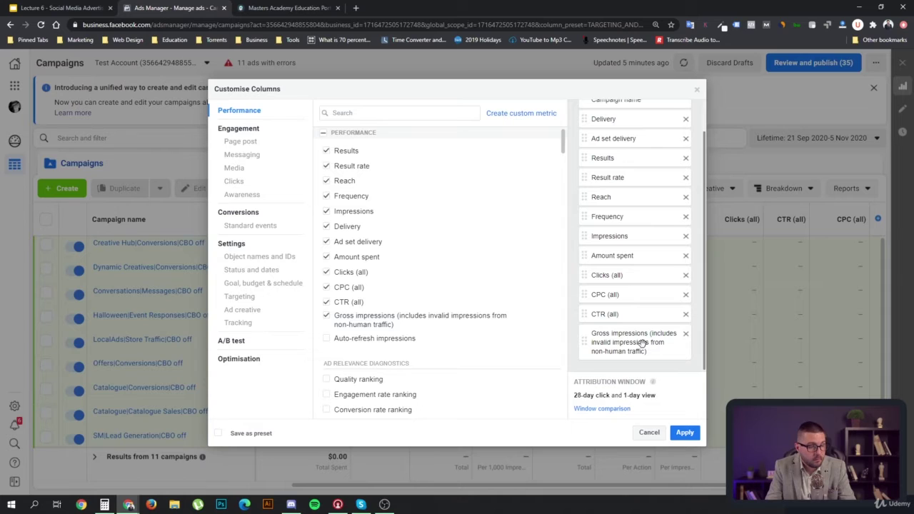
left_click(686, 335)
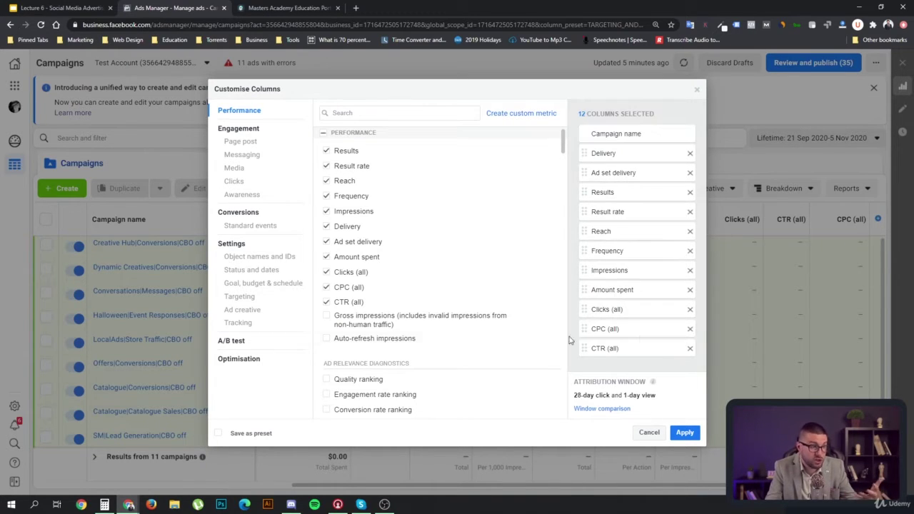
Remove Clicks (all), CPC (all) and CTR (all) from the selected columns
left_click(690, 310)
left_click(690, 310)
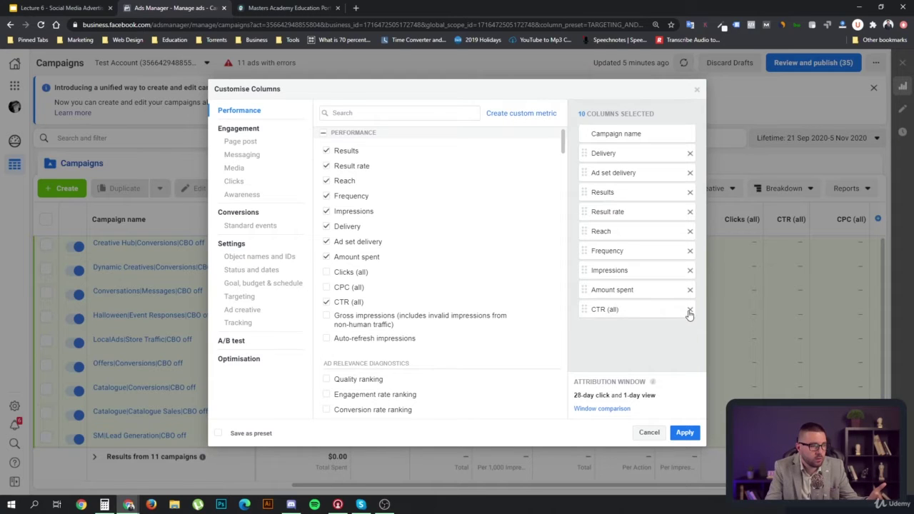
left_click(690, 310)
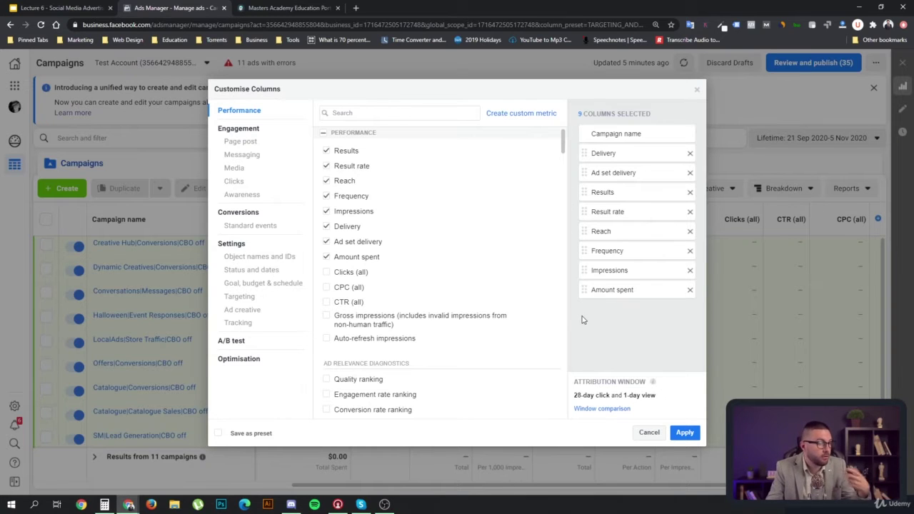
Examine the descriptions of the unselected Performance metrics and skim the full list of available metrics down to the standard events and beyond
mouse_move(420, 322)
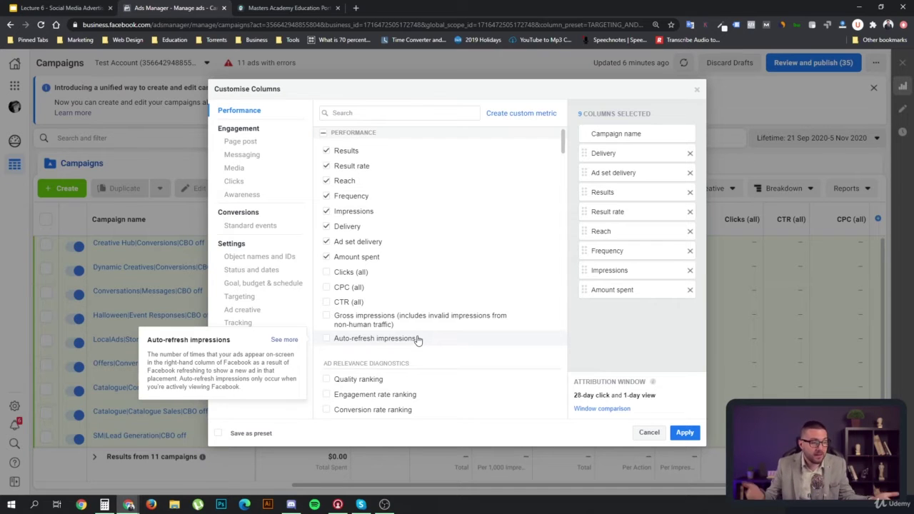
mouse_move(348, 274)
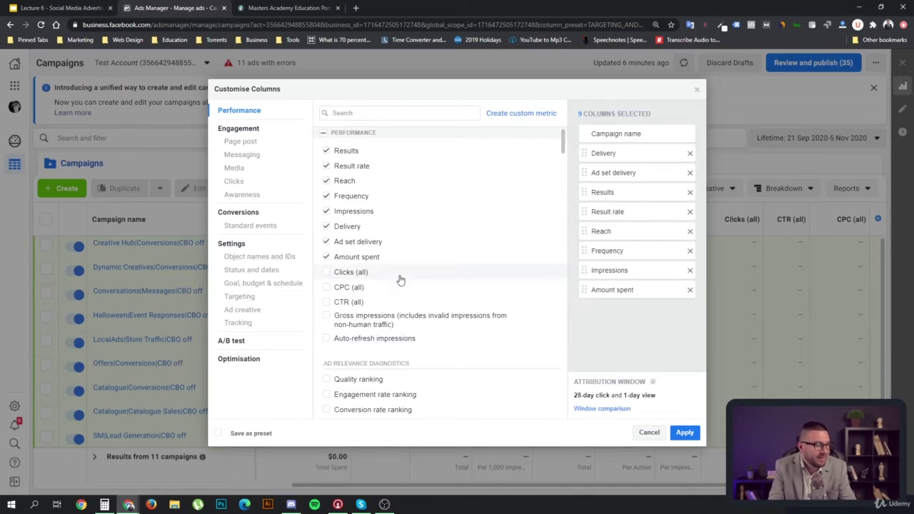
scroll(404, 296, "down", 1)
mouse_move(330, 290)
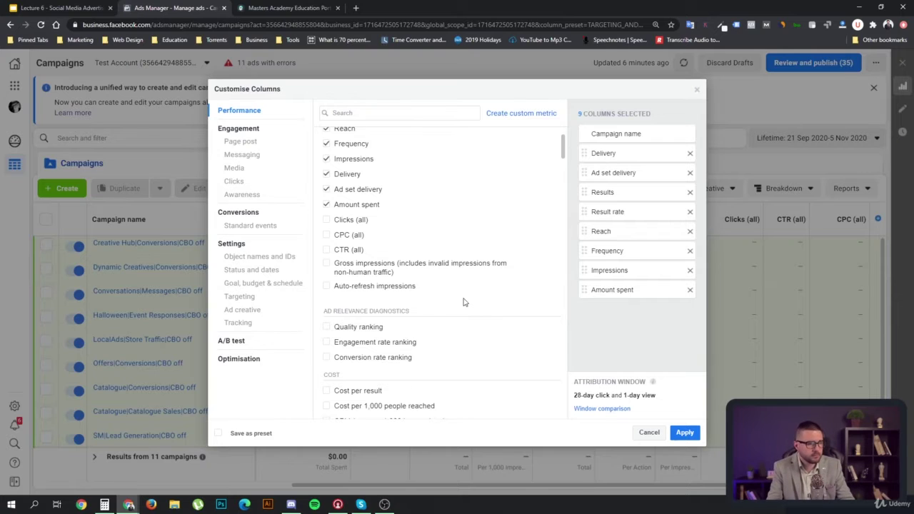
mouse_move(465, 284)
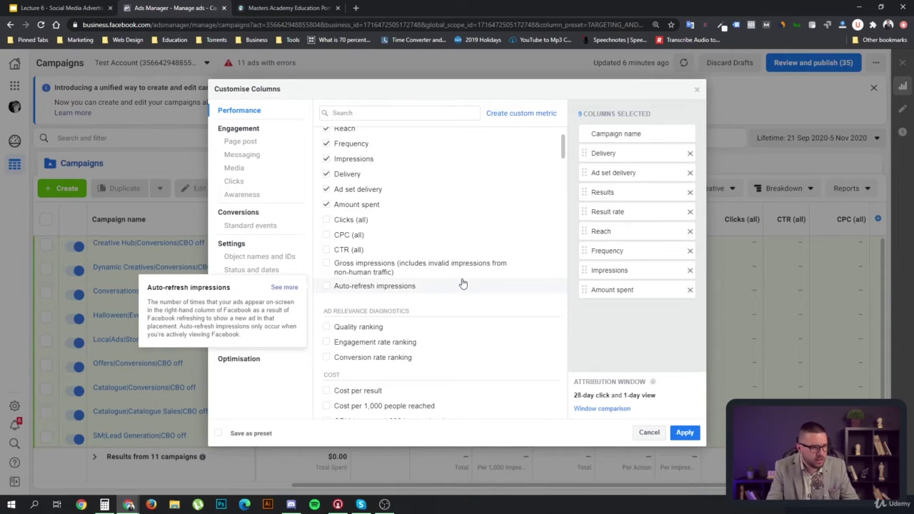
mouse_move(422, 279)
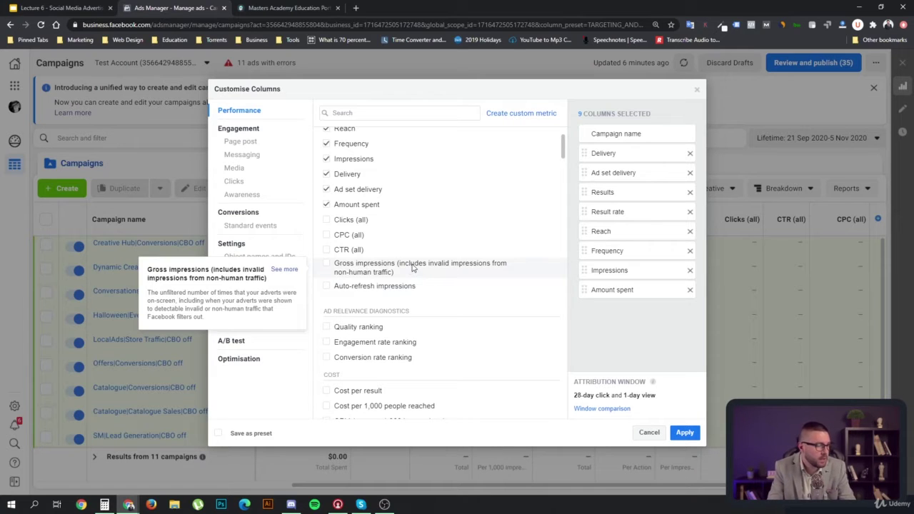
scroll(421, 271, "down", 1)
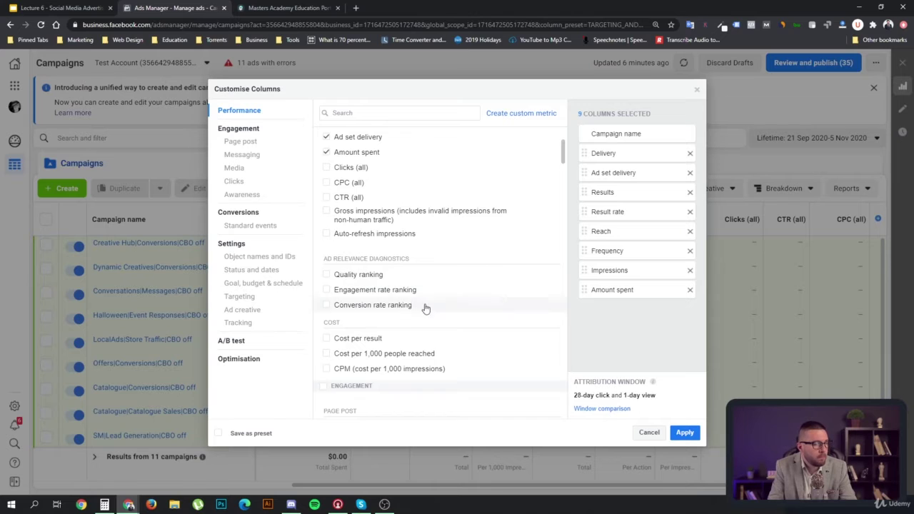
scroll(421, 309, "down", 15)
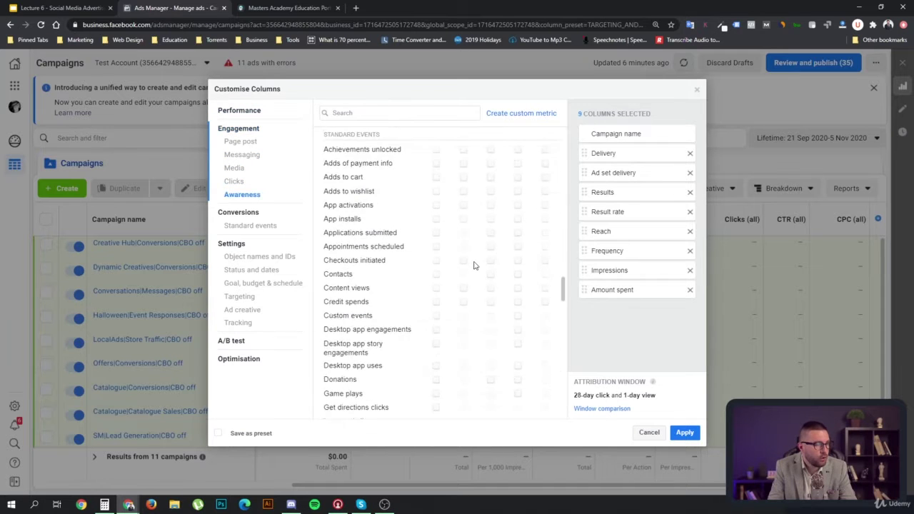
scroll(473, 266, "down", 20)
scroll(474, 269, "up", 20)
scroll(473, 268, "up", 20)
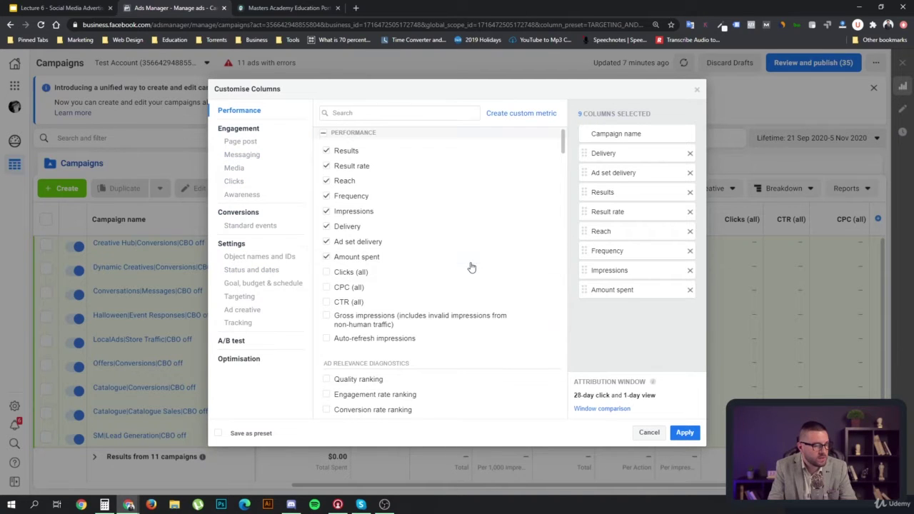
Deselect all chosen Performance metrics, from Results through Amount spent, leaving only Campaign name among the selected columns
left_click(326, 150)
left_click(326, 165)
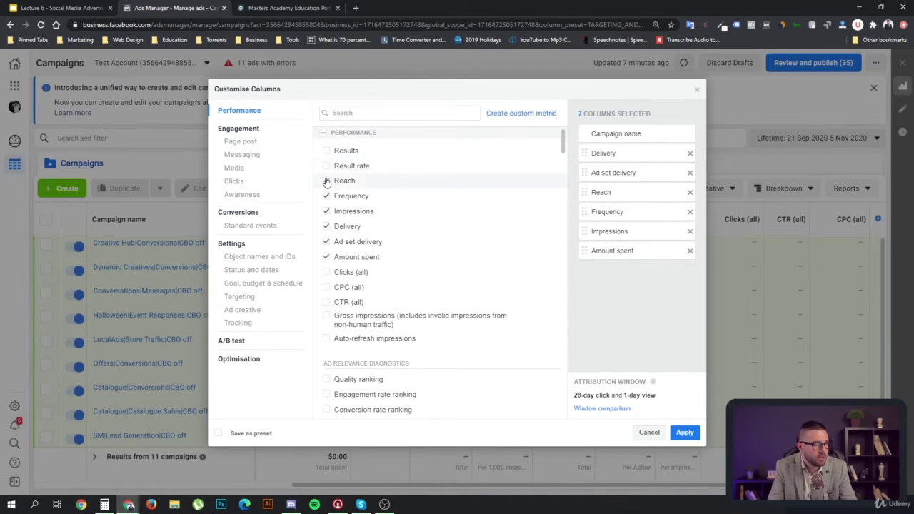
left_click(327, 181)
left_click(326, 196)
left_click(326, 210)
left_click(327, 226)
left_click(326, 242)
left_click(326, 256)
left_click(535, 242)
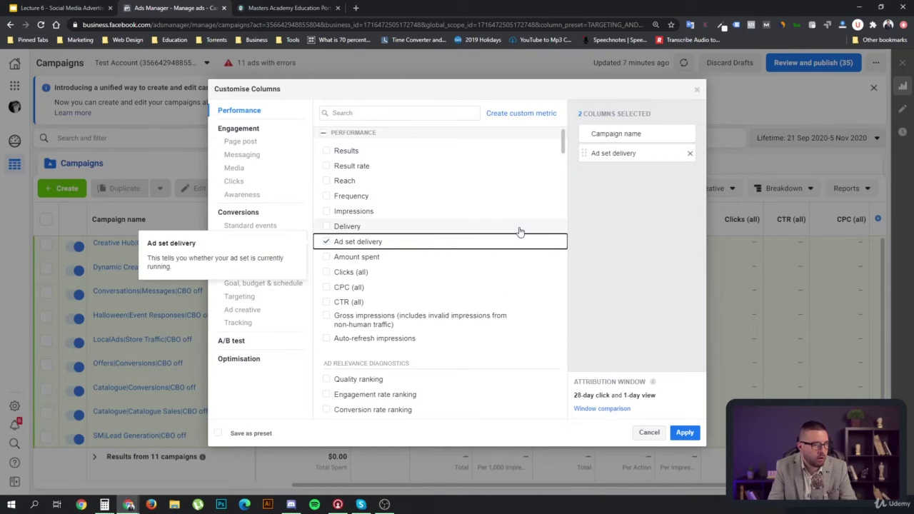
left_click(327, 241)
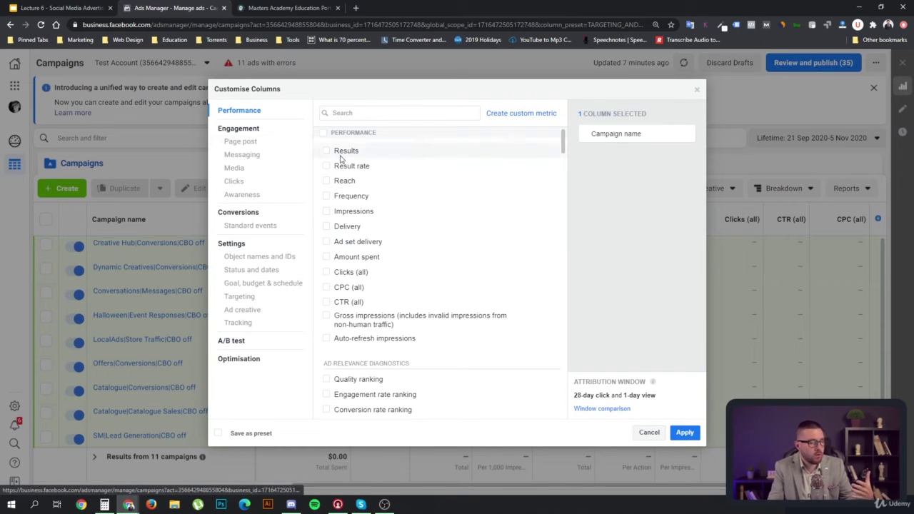
Switch to the Advertising Campaign Planner page and review its Target CTR, Conversions, Conversion rate and Target CPA figures
mouse_move(400, 160)
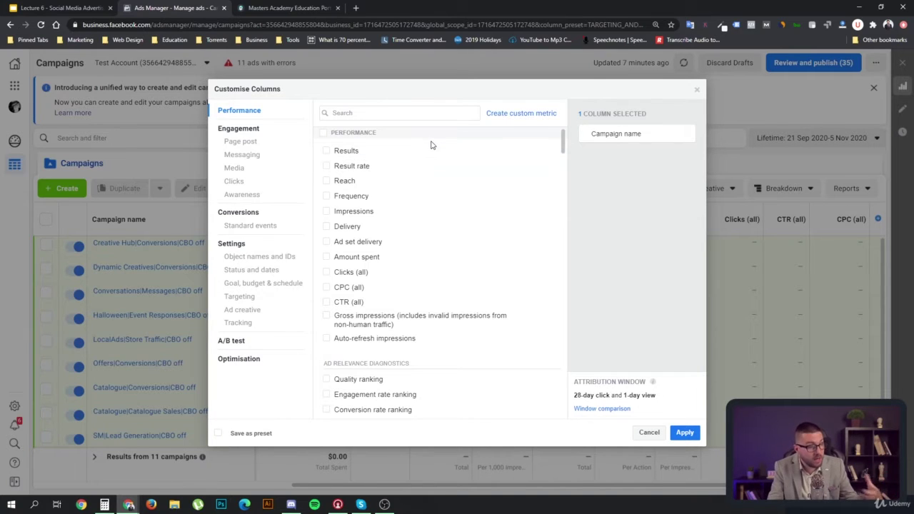
key("ctrl+Tab")
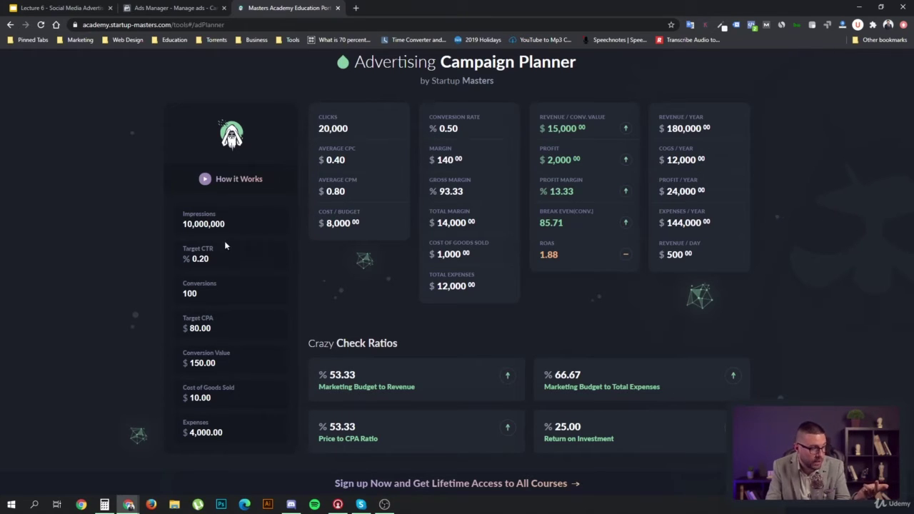
double_click(200, 259)
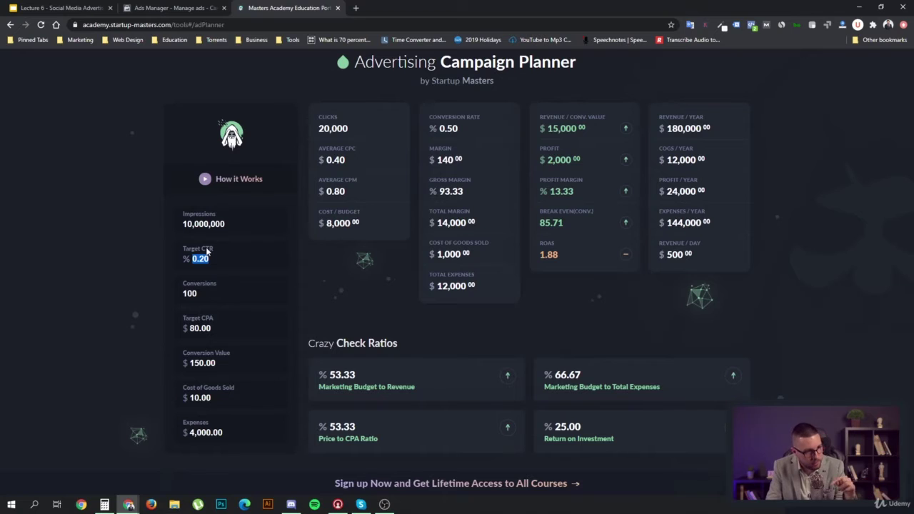
key("Tab")
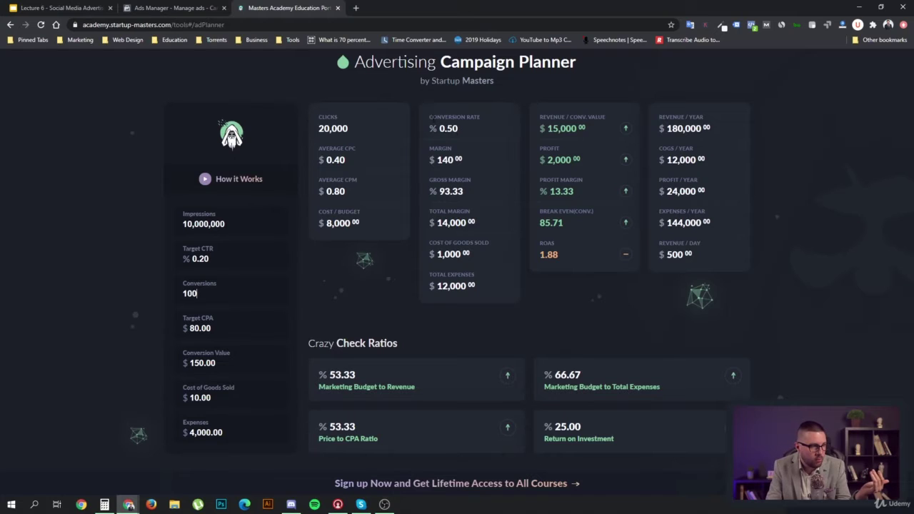
left_click_drag(430, 116, 478, 117)
left_click(190, 287)
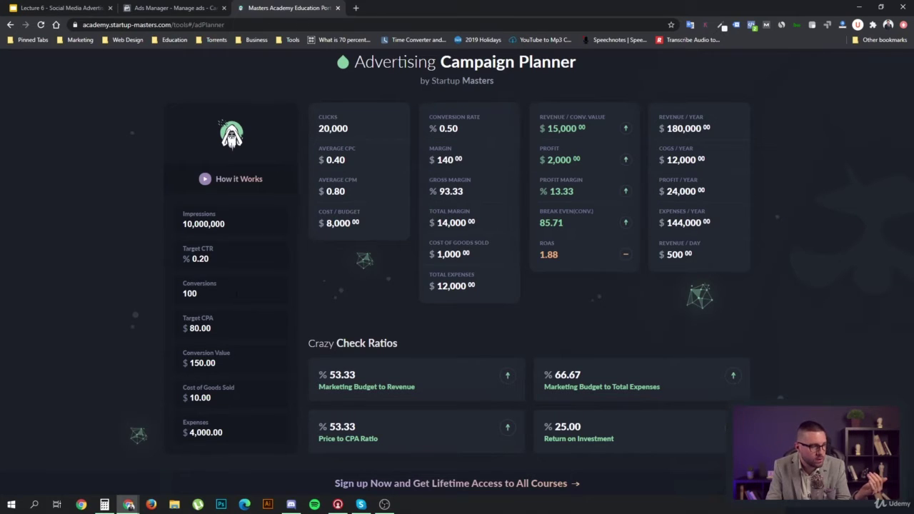
left_click_drag(212, 328, 170, 325)
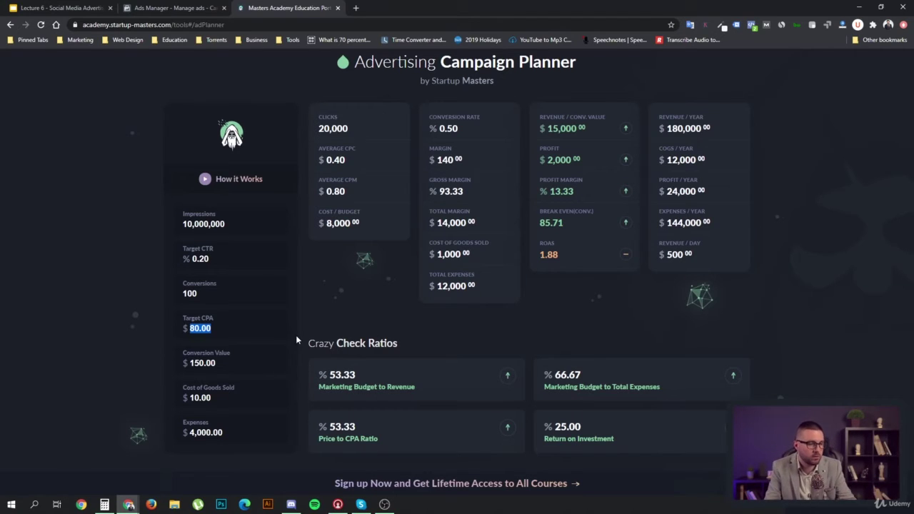
Review the planner's Conversion Value, Cost of Goods Sold and Expenses figures
left_click(246, 358)
left_click_drag(240, 353, 167, 359)
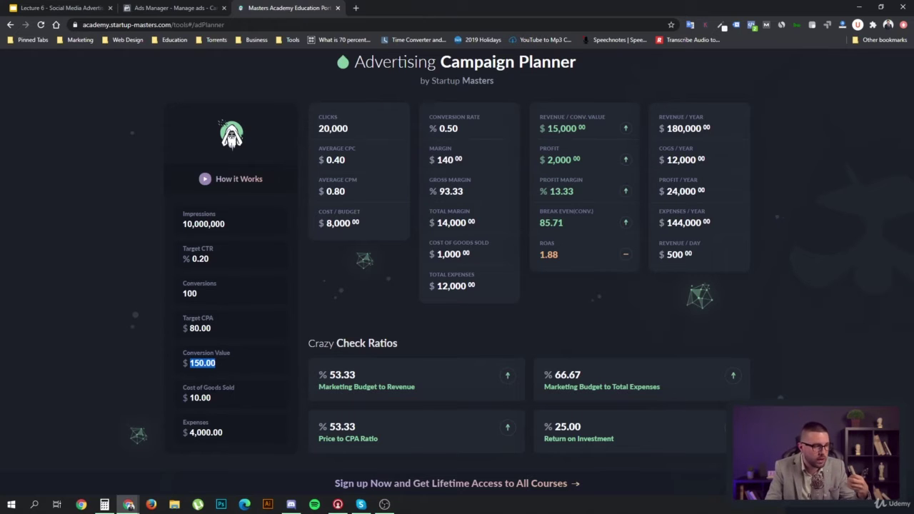
left_click(227, 401)
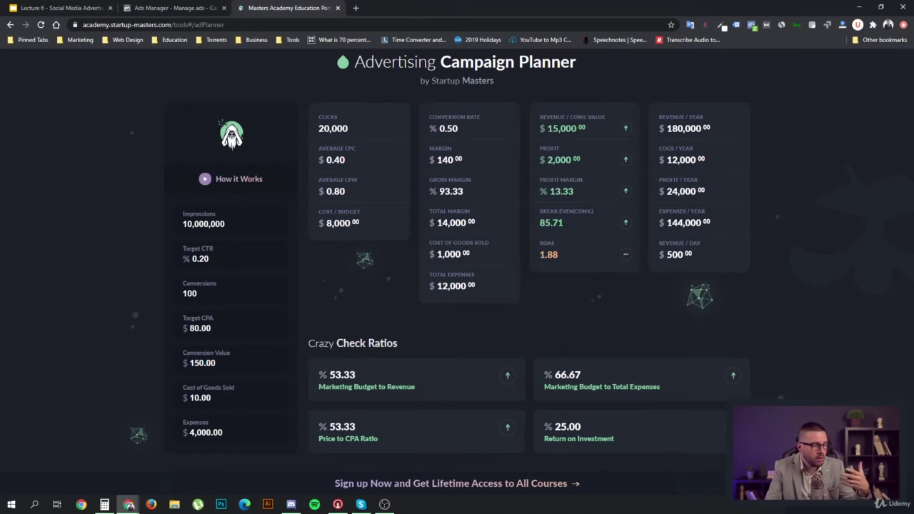
left_click_drag(218, 409, 169, 405)
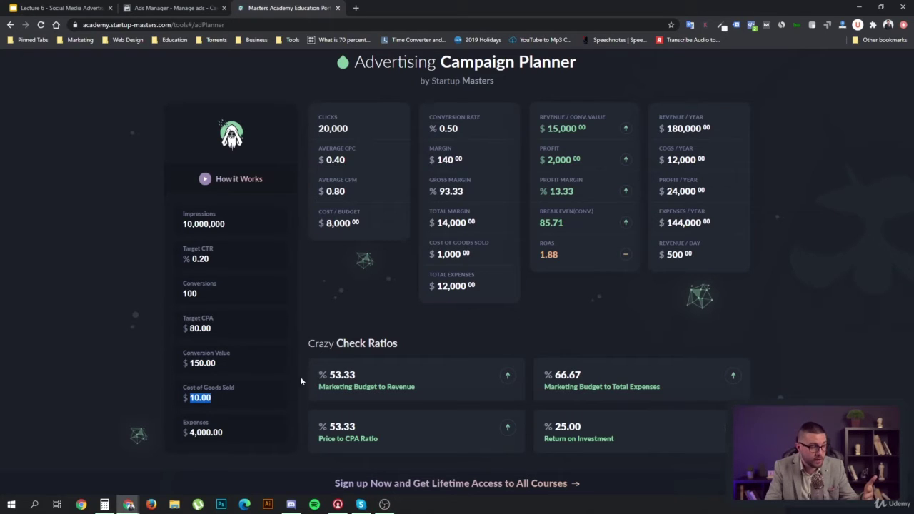
left_click_drag(226, 433, 179, 439)
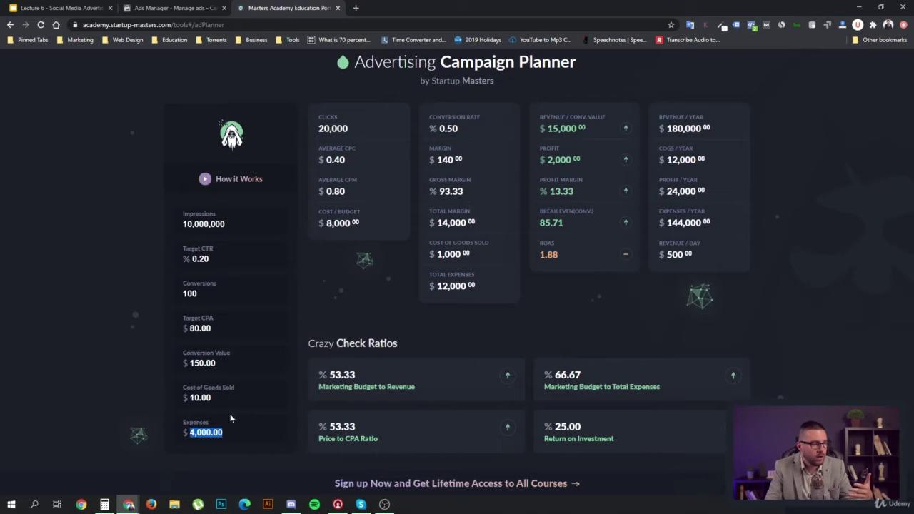
left_click_drag(211, 398, 206, 398)
left_click(212, 398)
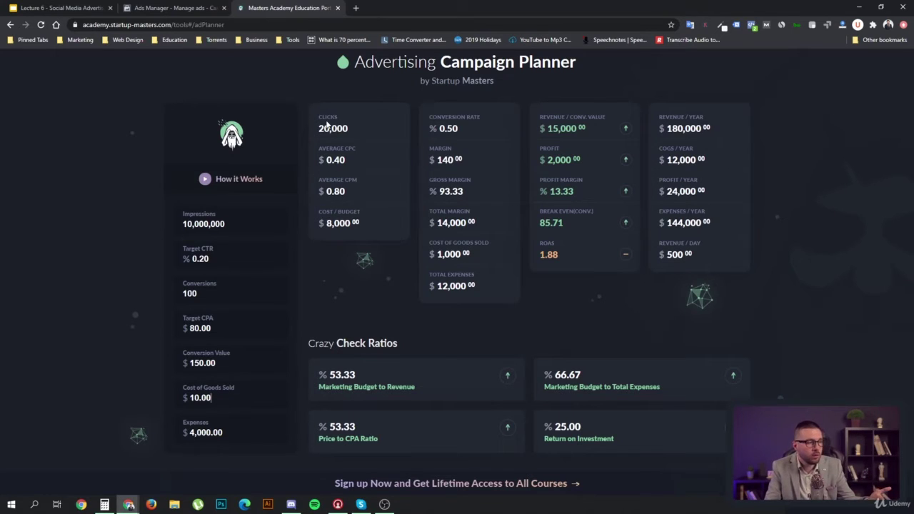
Review the planner's Clicks, Average CPC, Average CPM and Cost / Budget figures
left_click_drag(319, 118, 346, 119)
left_click(377, 126)
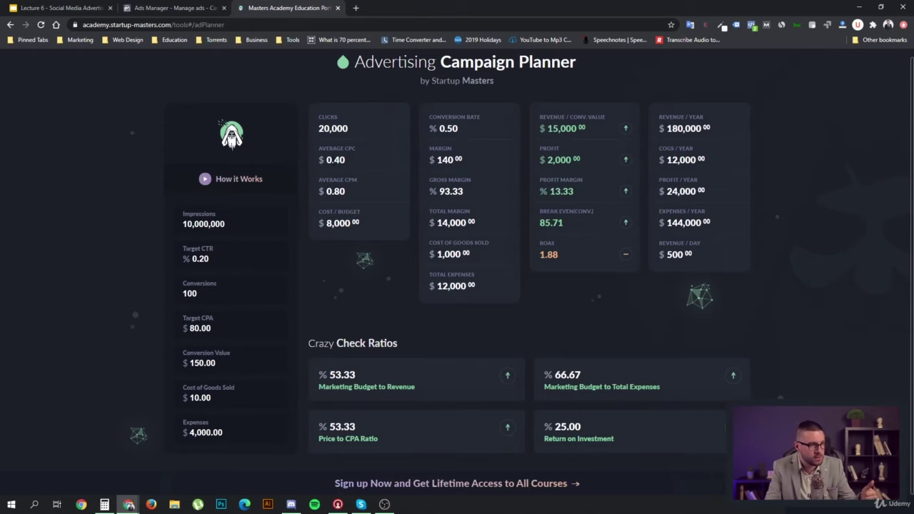
left_click_drag(326, 160, 348, 165)
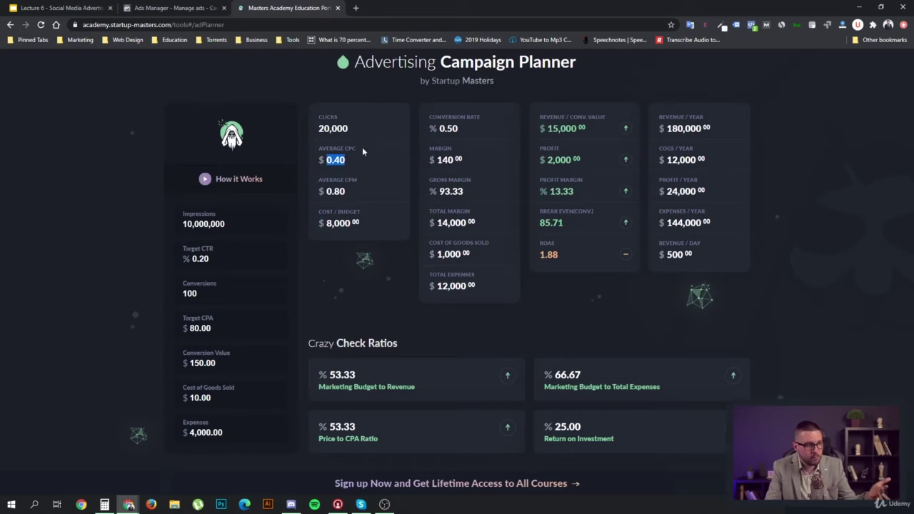
left_click_drag(352, 193, 314, 196)
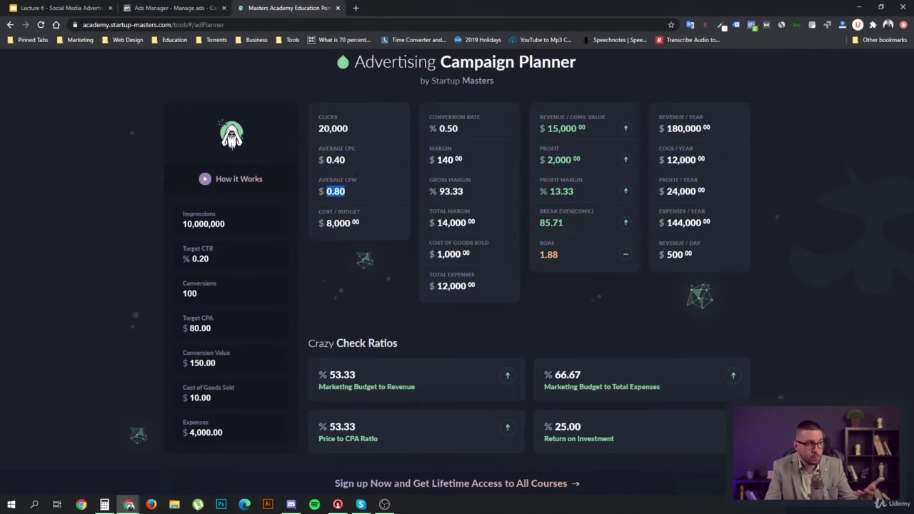
left_click(332, 218)
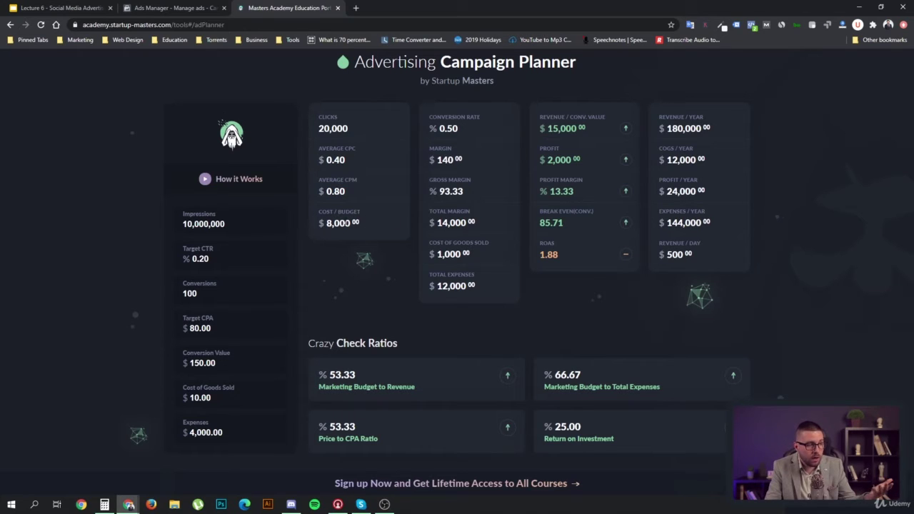
left_click_drag(327, 223, 364, 224)
left_click(383, 212)
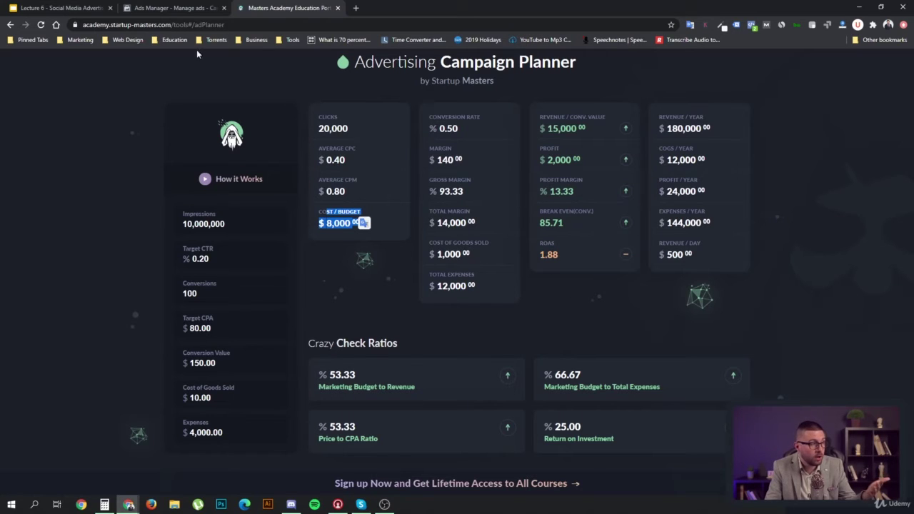
Return to Ads Manager, add Reach, Frequency and Impressions as columns, and place Impressions directly after Campaign name
left_click(184, 11)
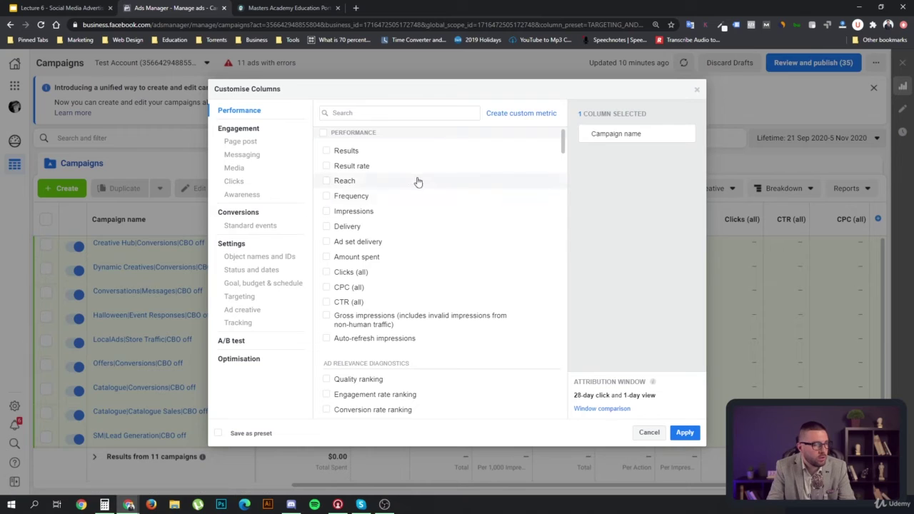
left_click(327, 181)
left_click(326, 197)
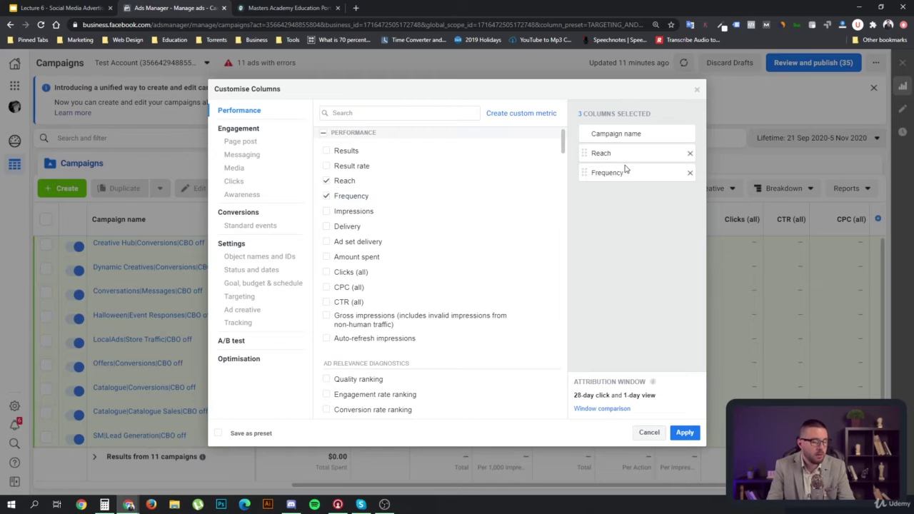
left_click(327, 213)
left_click_drag(619, 192, 613, 148)
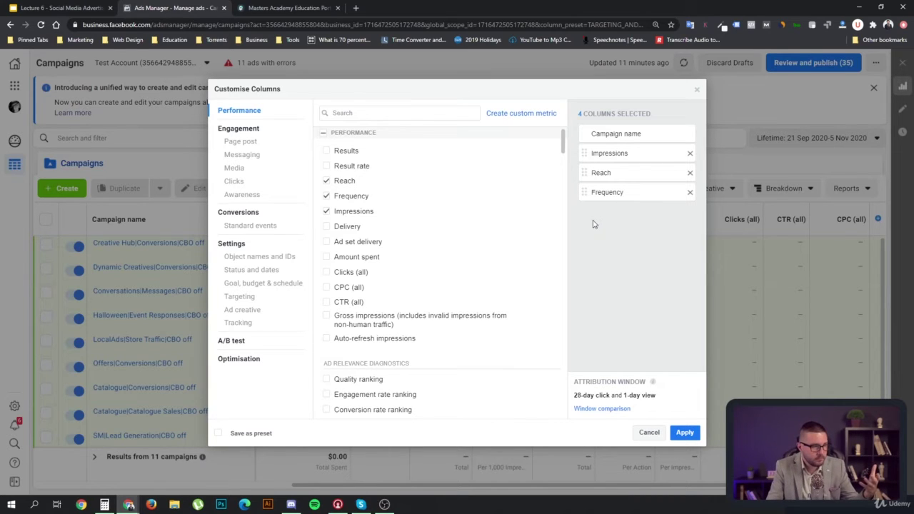
Add the Delivery column directly after Campaign name and add Amount spent as the last column
left_click(346, 227)
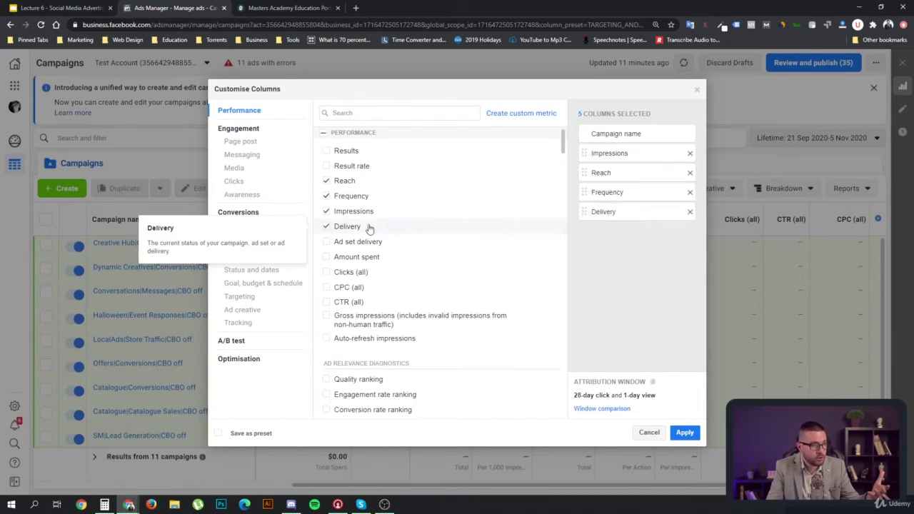
left_click_drag(587, 211, 596, 153)
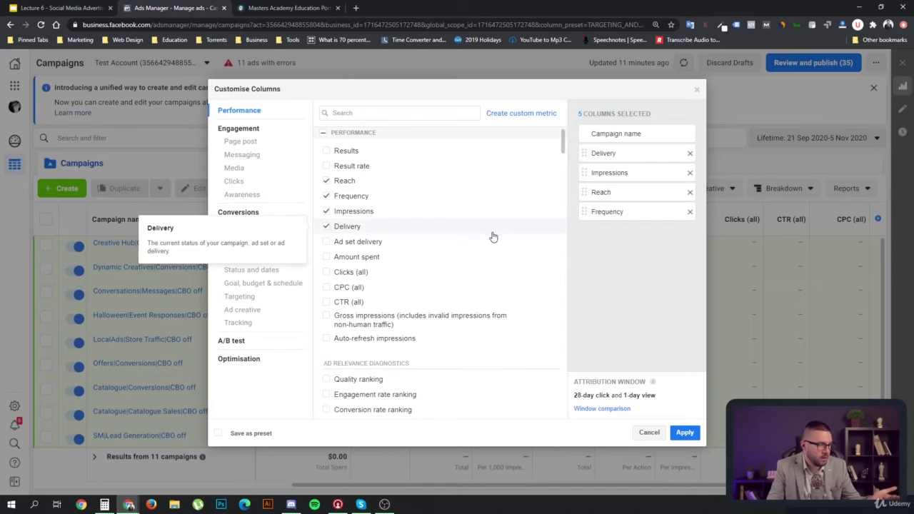
left_click(357, 257)
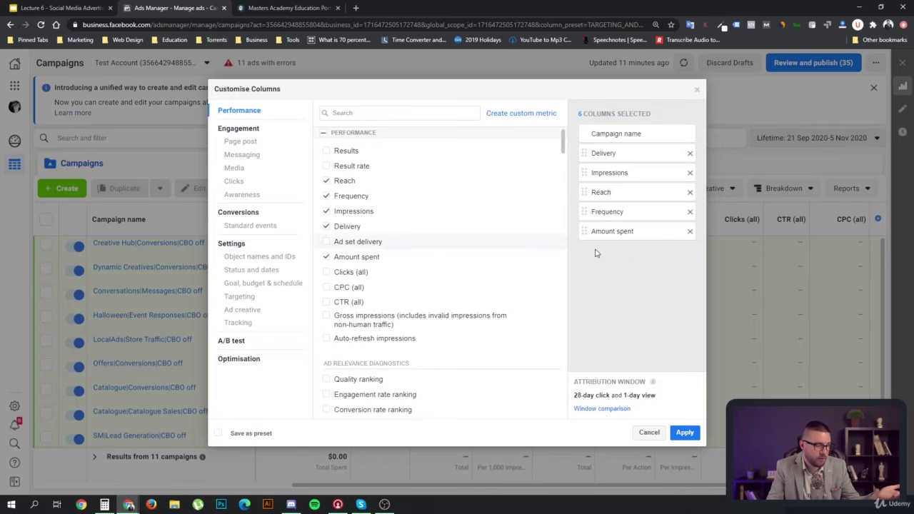
mouse_move(543, 262)
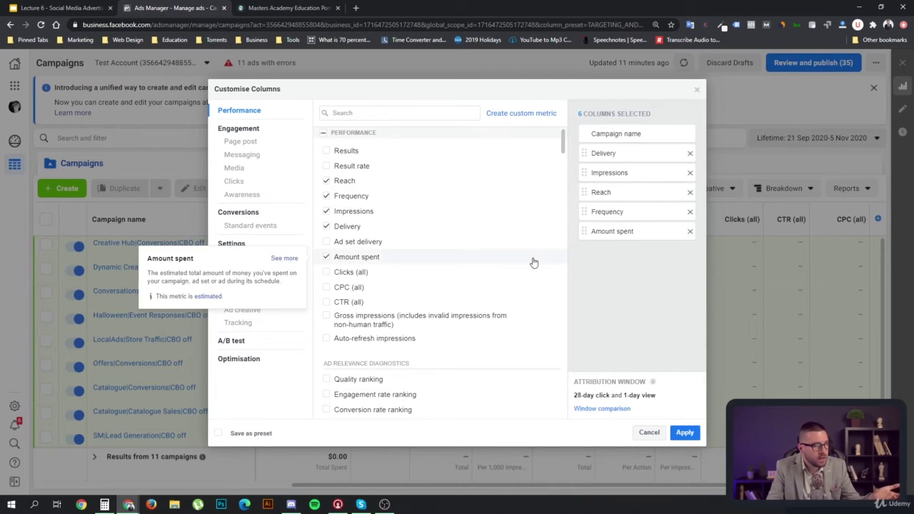
Add the CPM (cost per 1,000 impressions) column and place it between Frequency and Amount spent
scroll(524, 262, "down", 3)
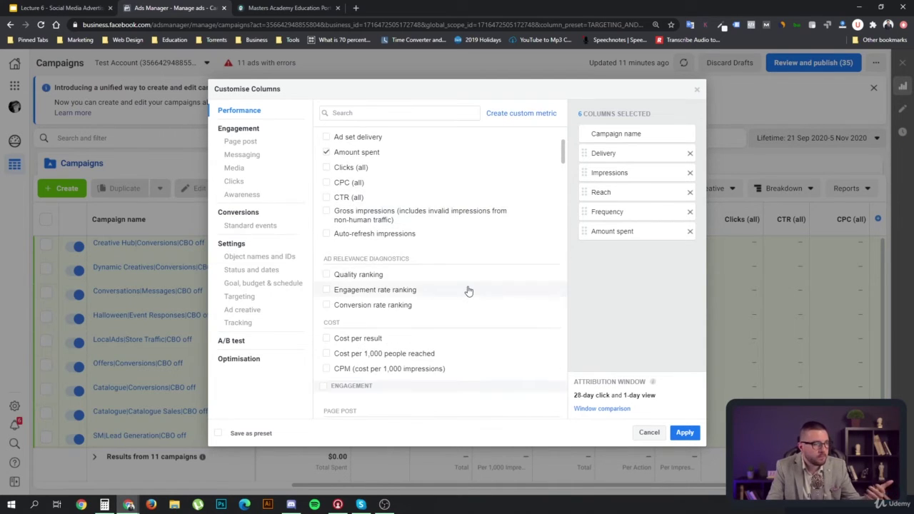
mouse_move(468, 291)
mouse_move(345, 279)
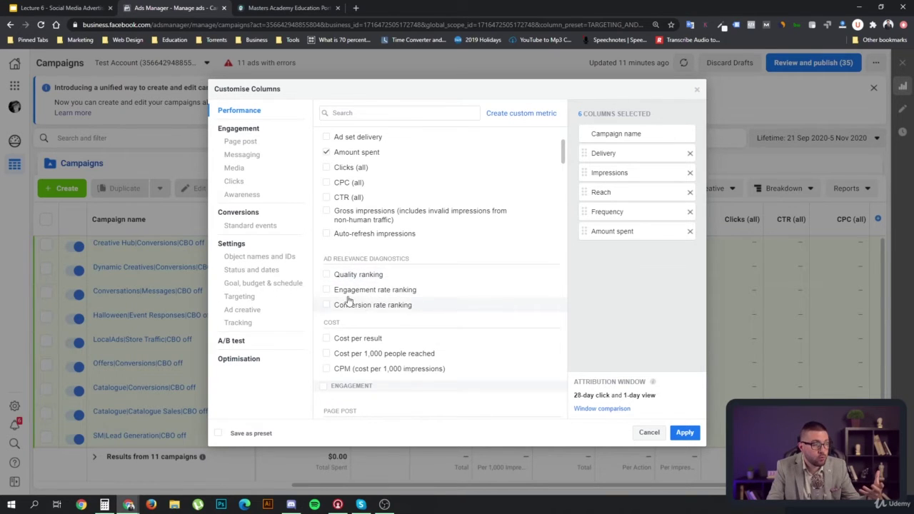
mouse_move(370, 305)
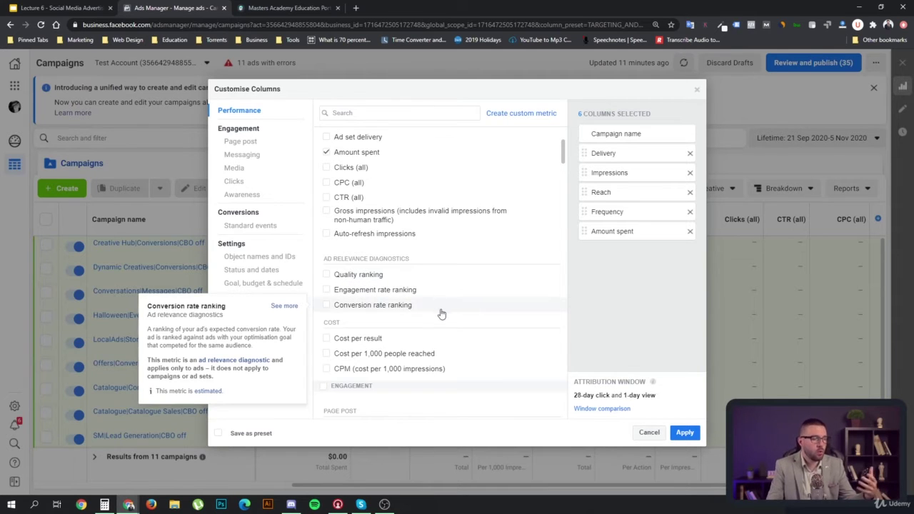
scroll(457, 303, "down", 1)
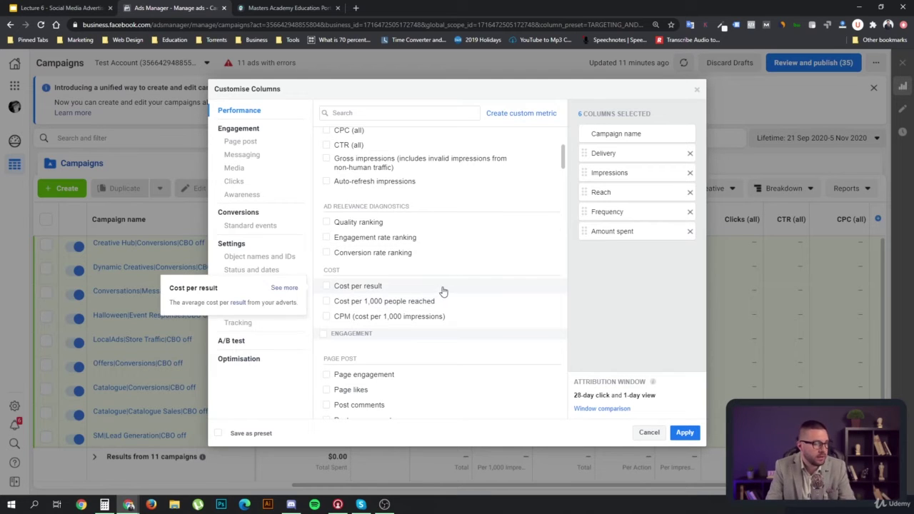
left_click(326, 316)
left_click_drag(585, 255, 585, 232)
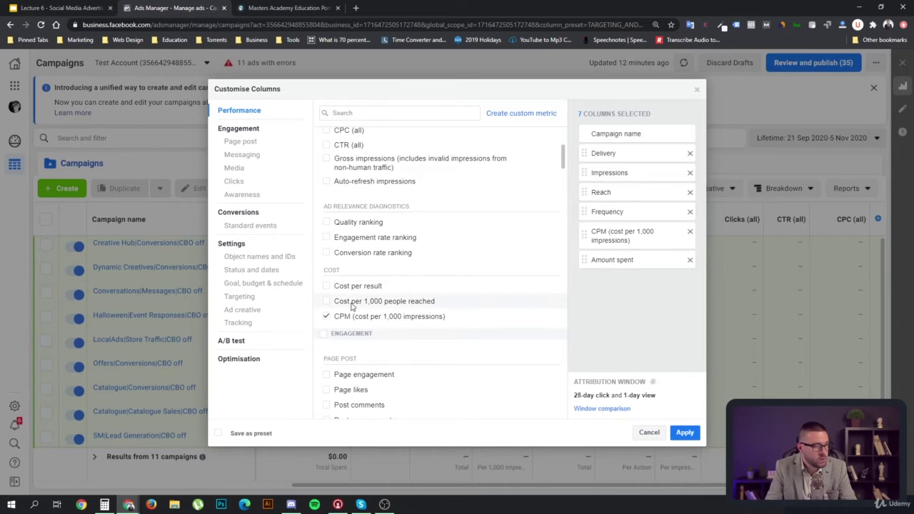
Add the Cost per result column and place it between CPM and Amount spent
mouse_move(329, 306)
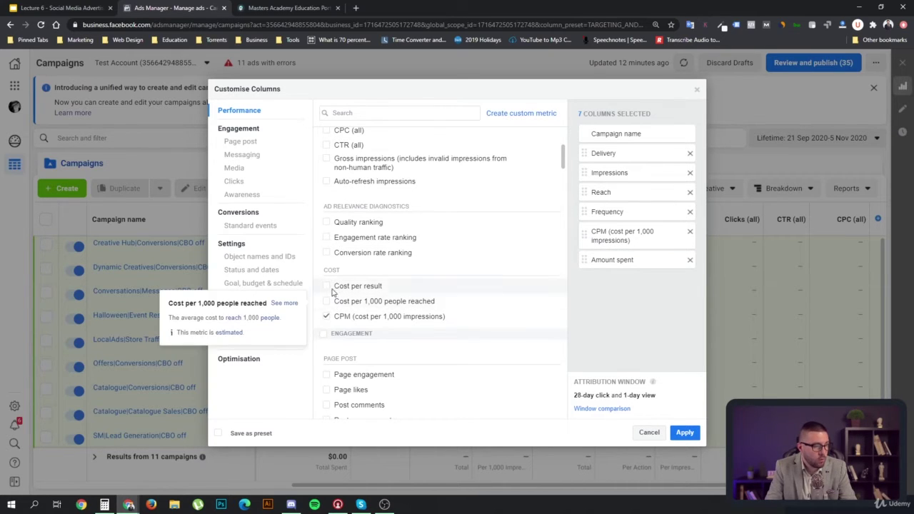
left_click(327, 287)
left_click_drag(610, 281, 607, 259)
Examine the available Engagement metrics, covering the Page post, Messaging, Media and Awareness groups
scroll(446, 300, "down", 1)
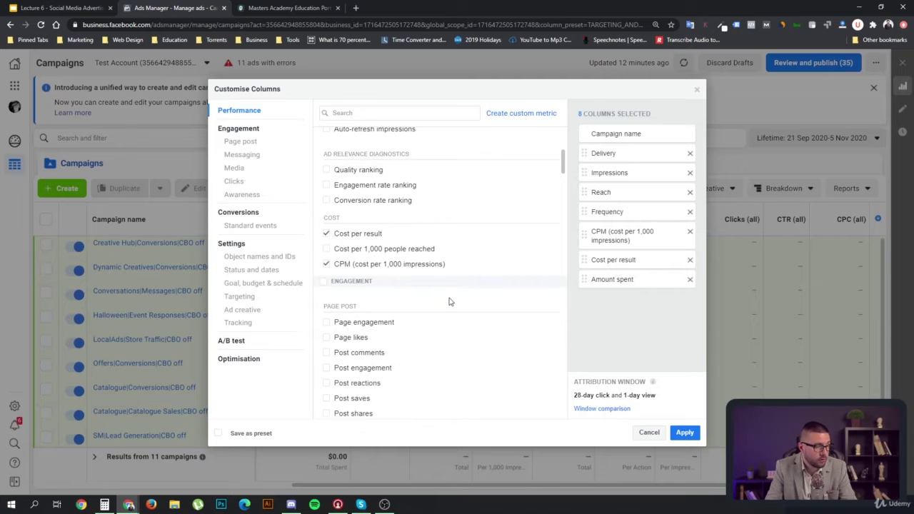
scroll(471, 309, "down", 2)
scroll(425, 275, "down", 1)
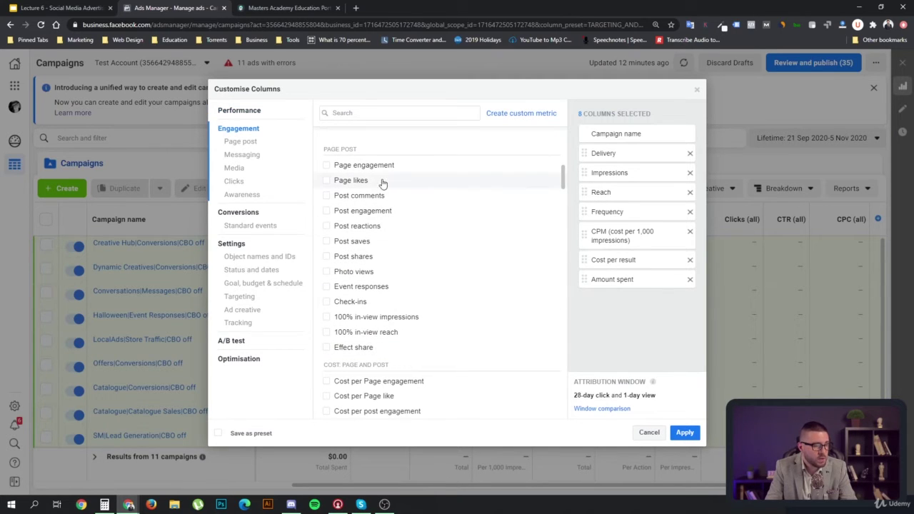
mouse_move(392, 332)
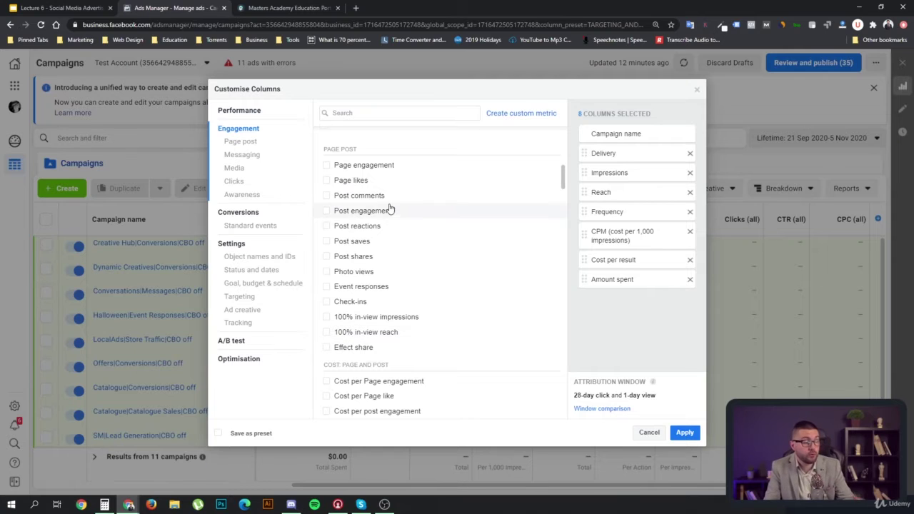
mouse_move(386, 165)
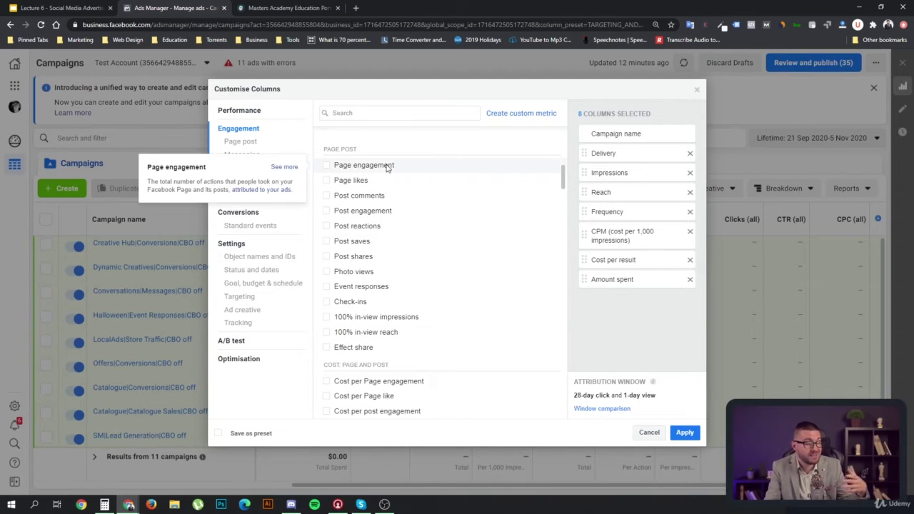
mouse_move(406, 257)
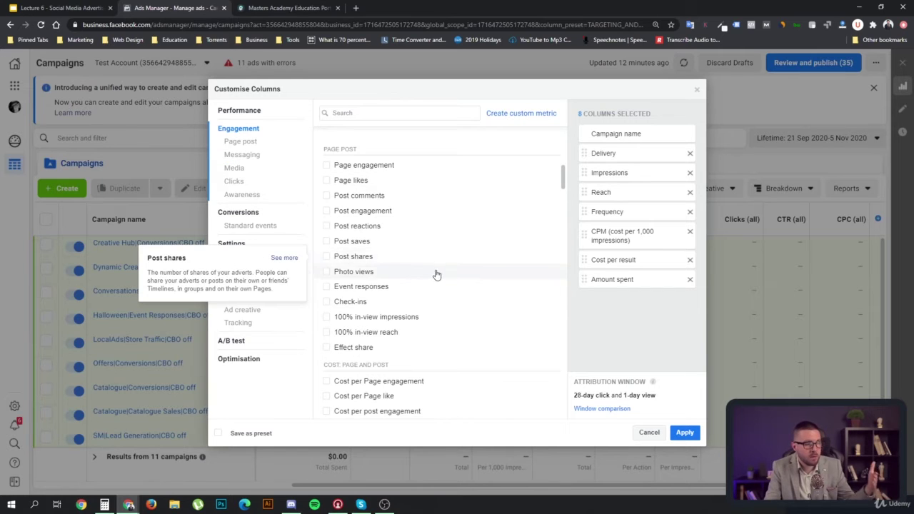
scroll(432, 272, "down", 3)
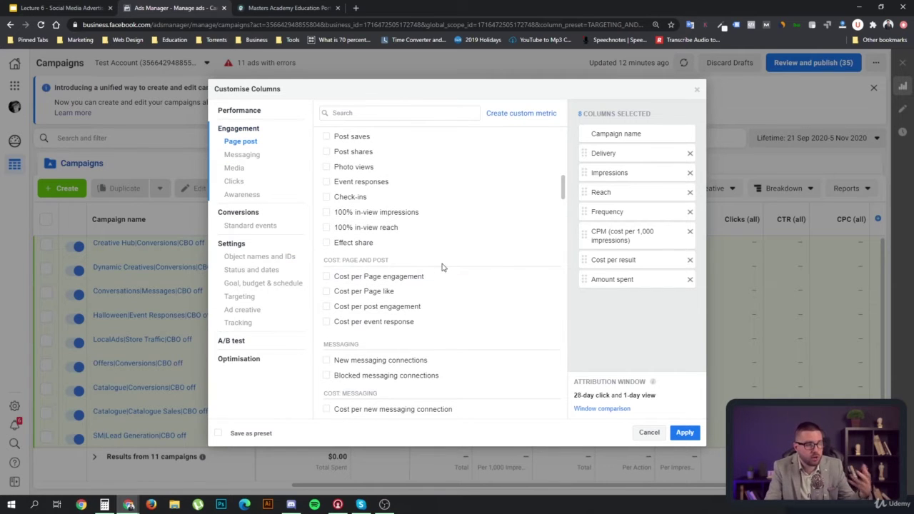
scroll(442, 267, "down", 3)
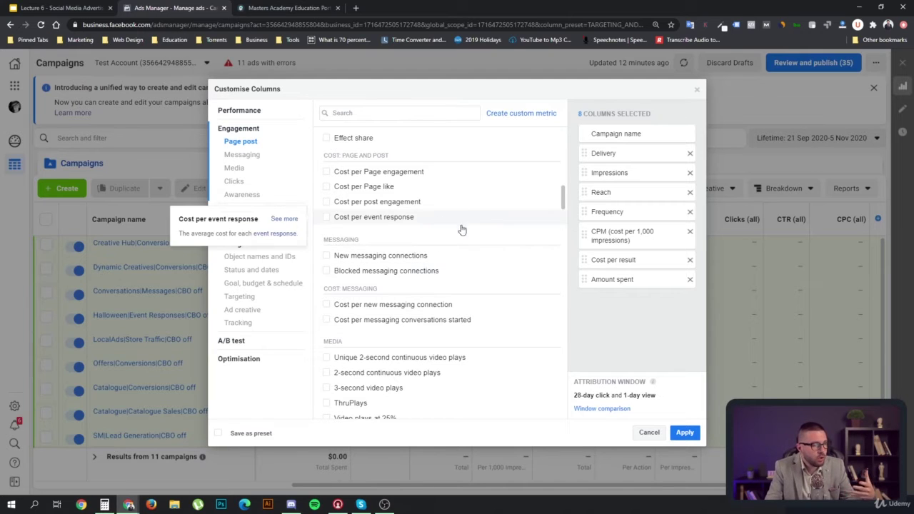
scroll(461, 239, "down", 2)
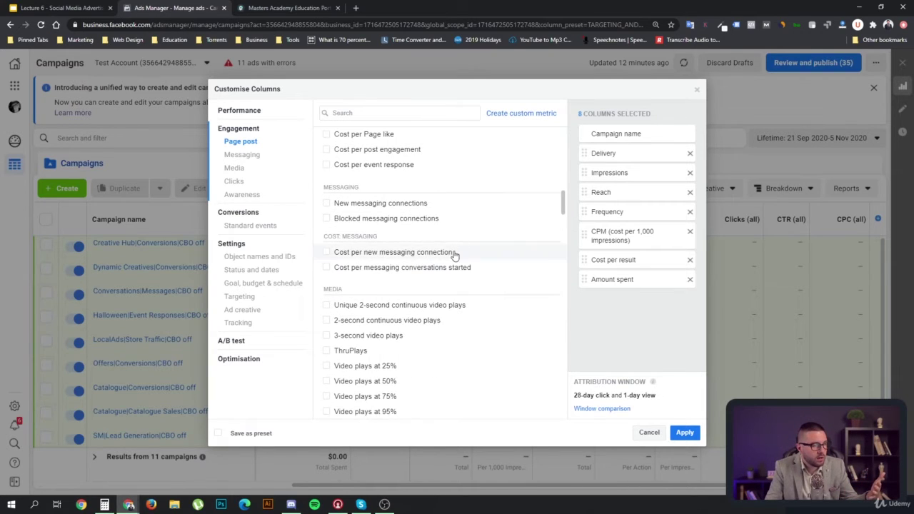
scroll(453, 255, "down", 3)
scroll(455, 260, "down", 2)
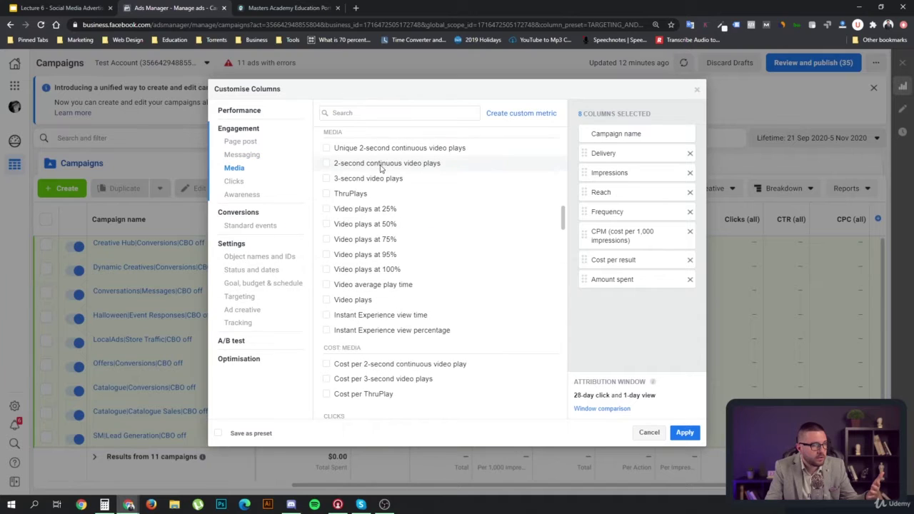
scroll(460, 239, "up", 6)
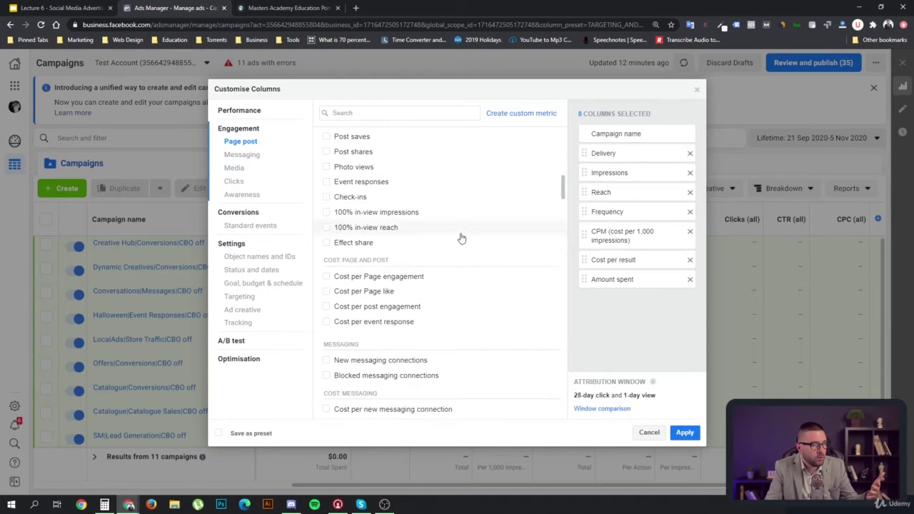
left_click(250, 155)
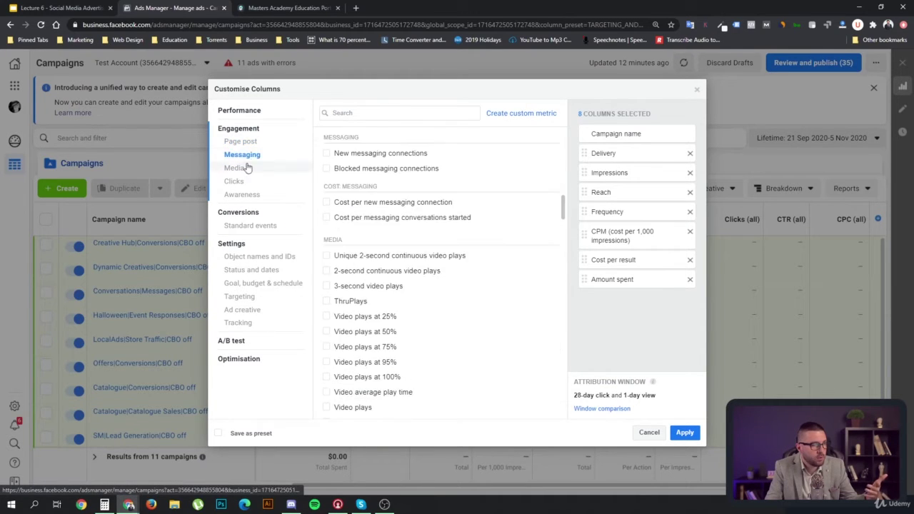
left_click(244, 169)
left_click(252, 195)
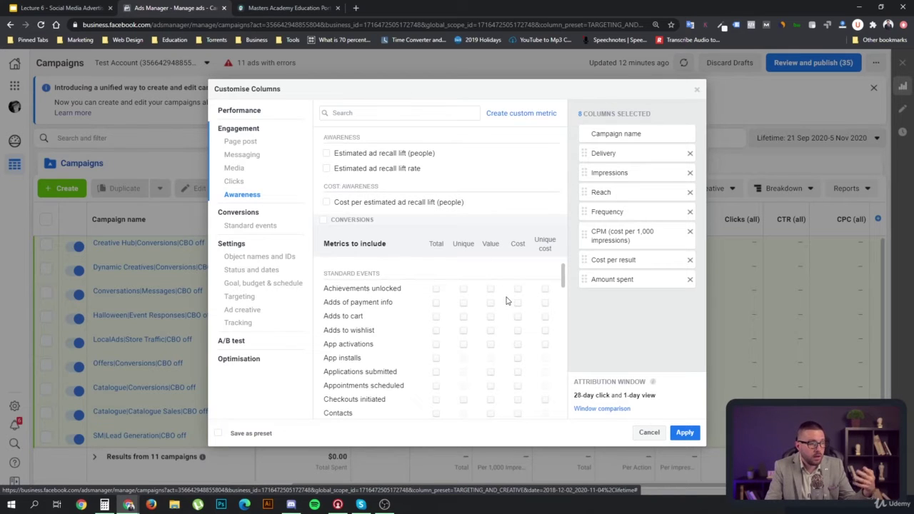
Add the total, unique and value metrics for the Adds to cart standard event
scroll(471, 301, "down", 1)
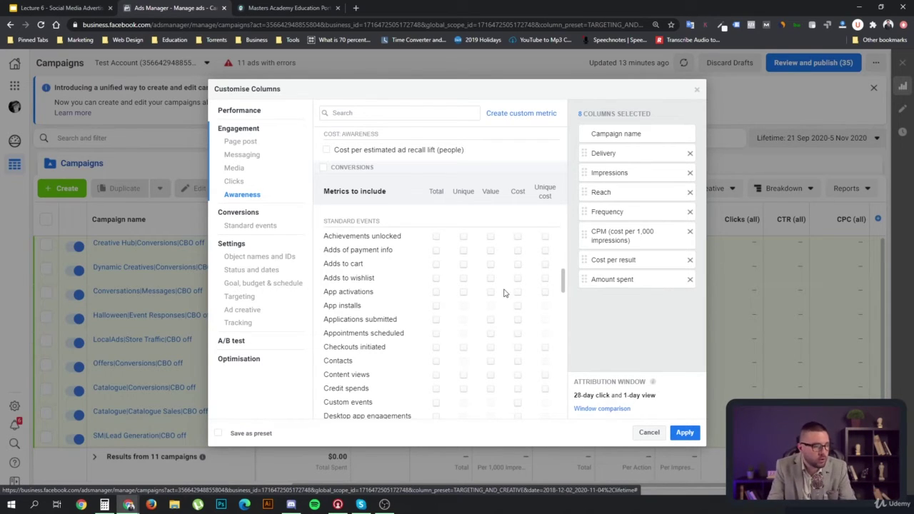
mouse_move(438, 267)
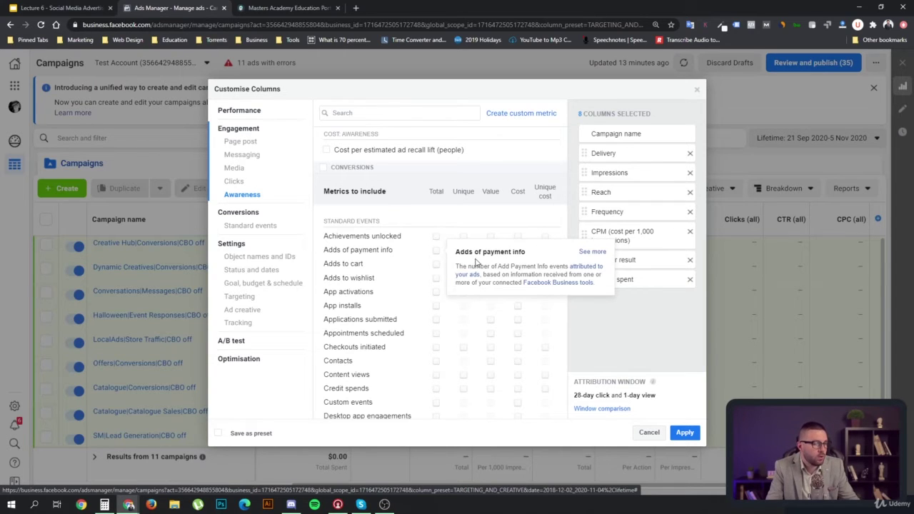
left_click(435, 264)
left_click(464, 269)
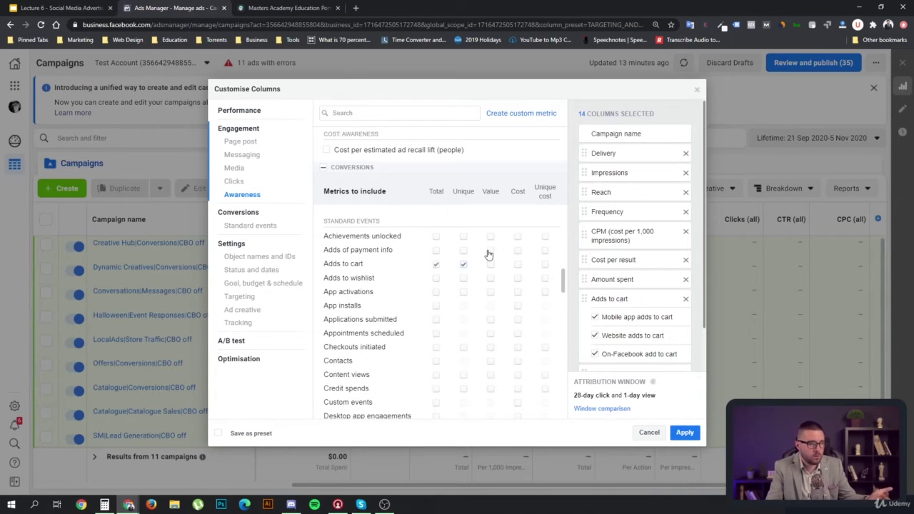
mouse_move(492, 270)
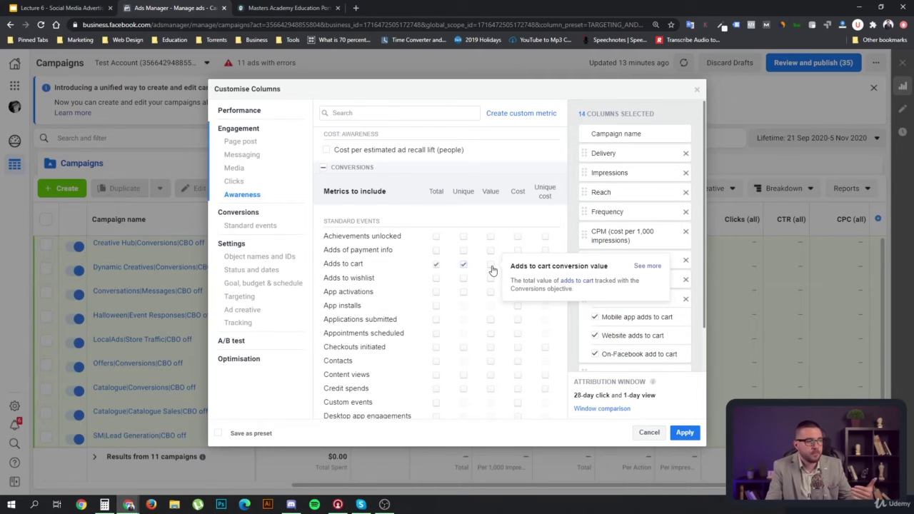
left_click(492, 267)
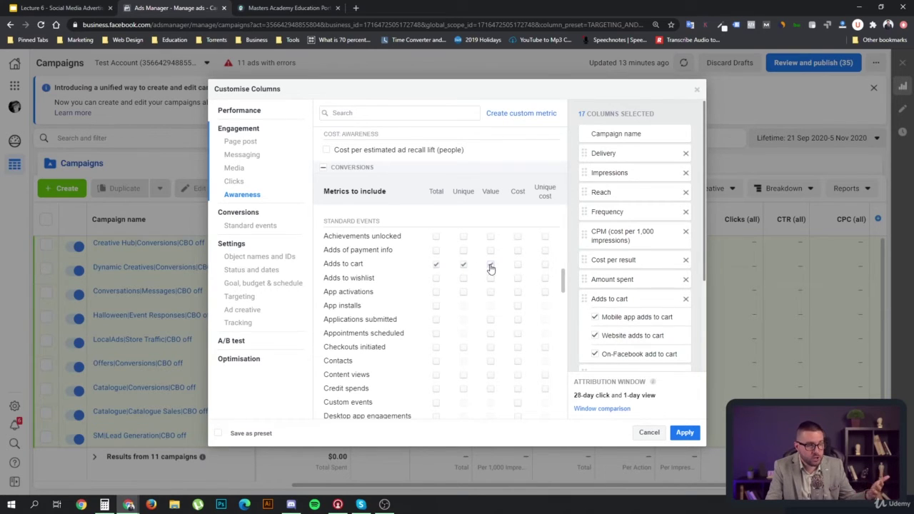
mouse_move(492, 267)
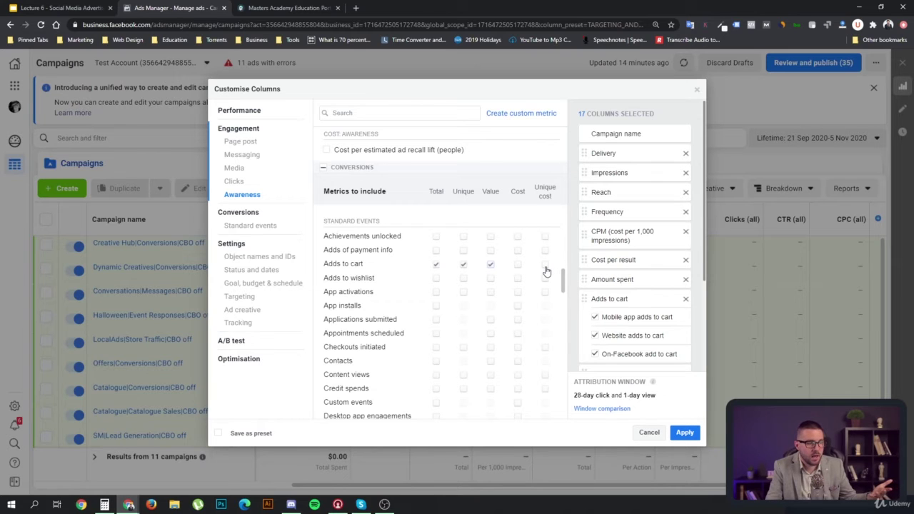
mouse_move(545, 268)
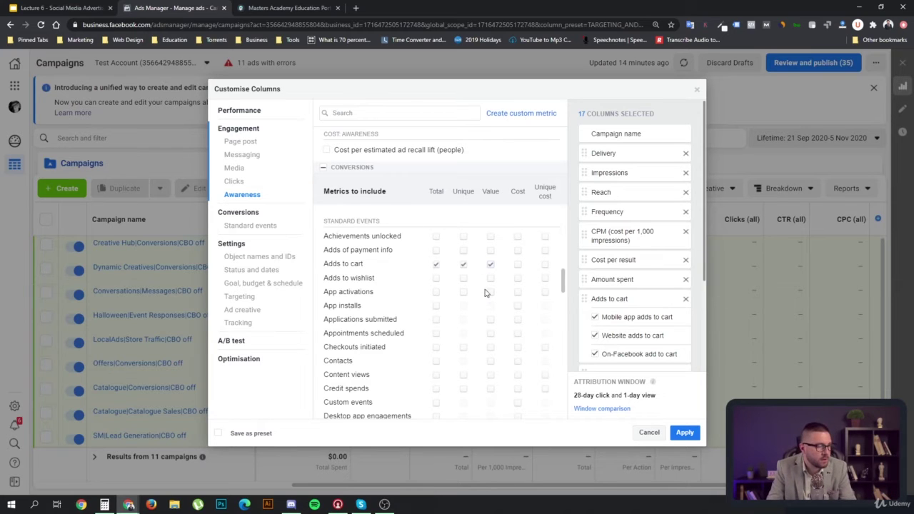
Add the total, unique and value metrics for the Checkouts initiated standard event
scroll(532, 305, "down", 1)
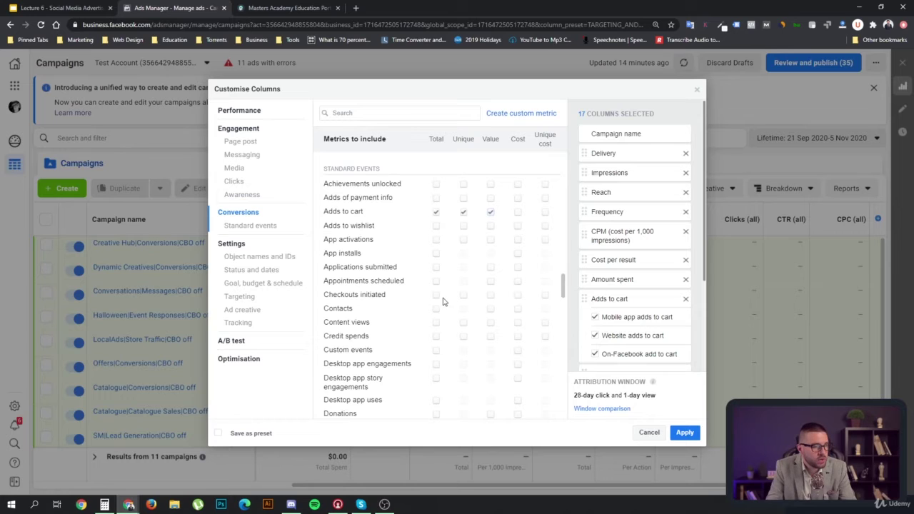
left_click(435, 295)
left_click(462, 295)
left_click(490, 296)
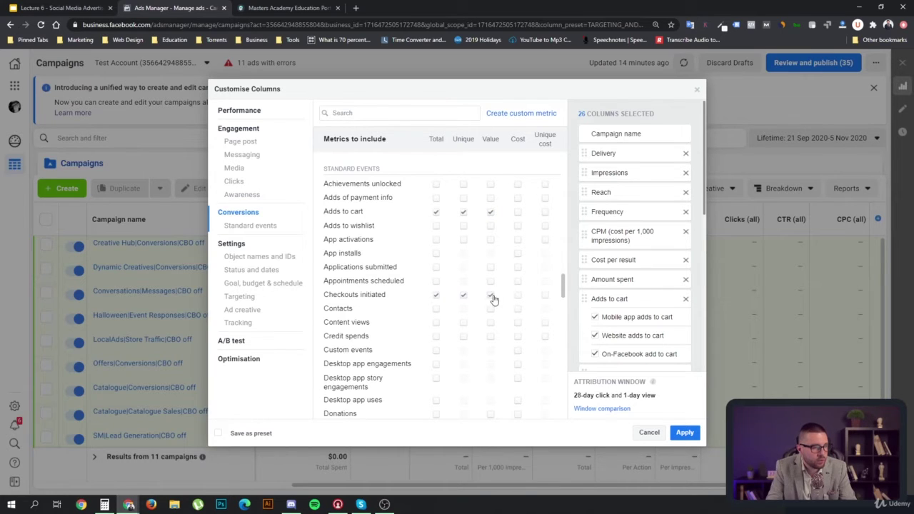
Add the total Purchase ROAS (return on ad spend) metric from the standard events
scroll(461, 330, "down", 1)
scroll(504, 325, "down", 3)
scroll(504, 328, "down", 2)
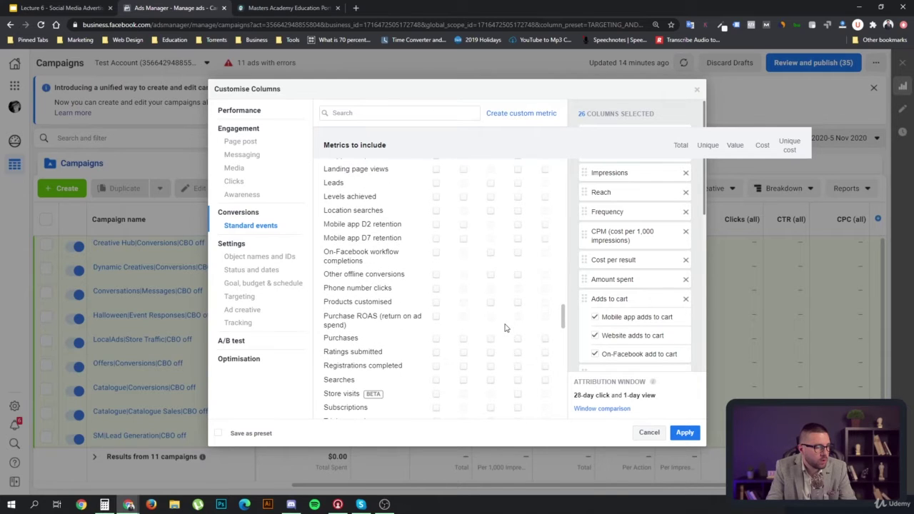
scroll(505, 328, "down", 2)
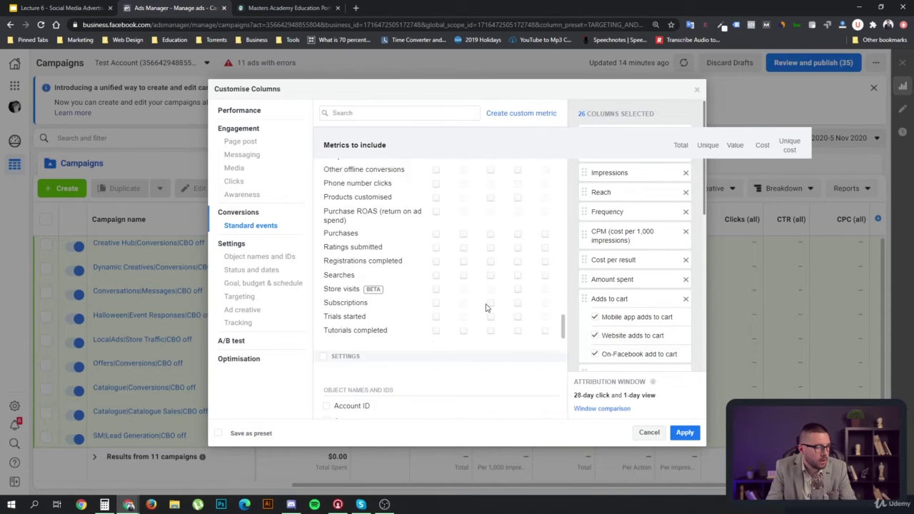
scroll(485, 307, "up", 3)
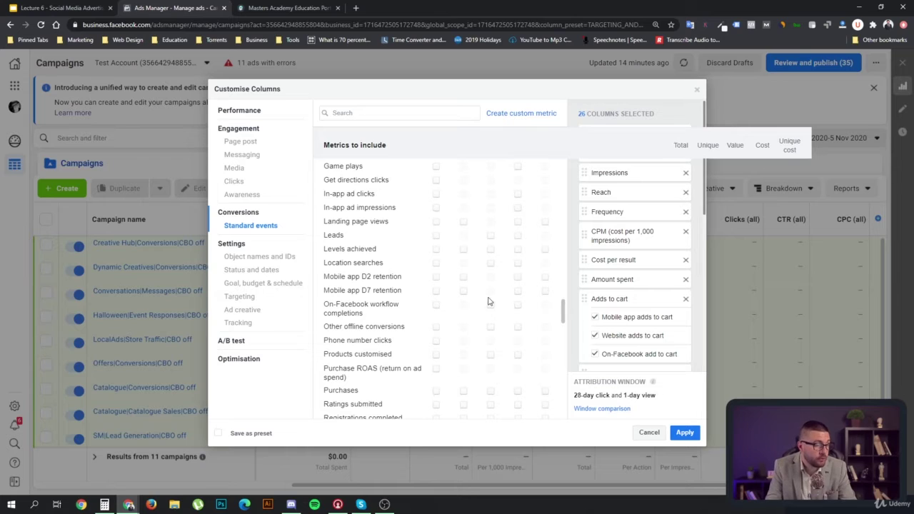
left_click(435, 369)
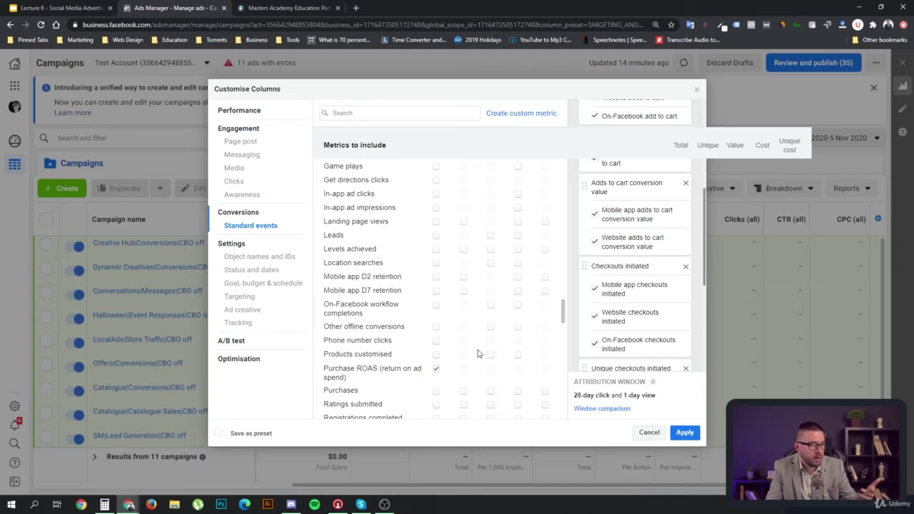
Remove the Checkouts initiated conversion value, Unique checkouts initiated and Checkouts initiated columns from the selected columns
scroll(645, 298, "down", 1)
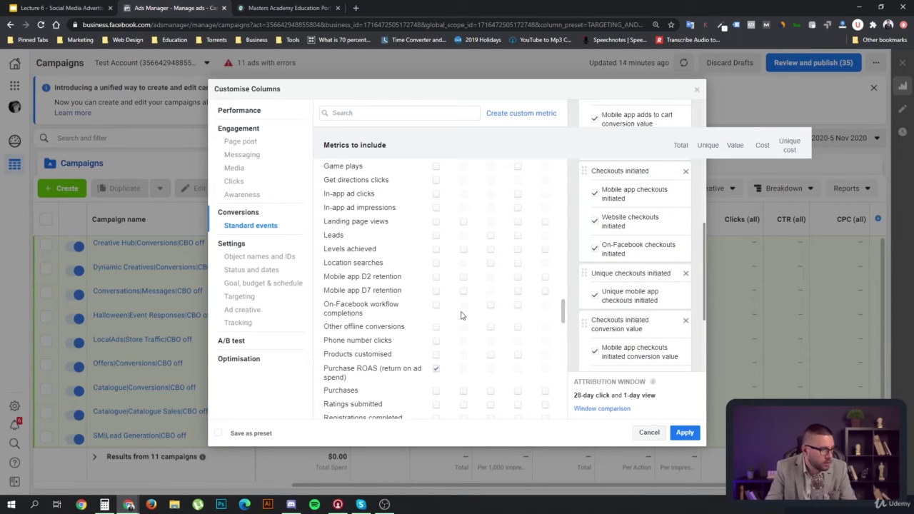
scroll(459, 317, "down", 1)
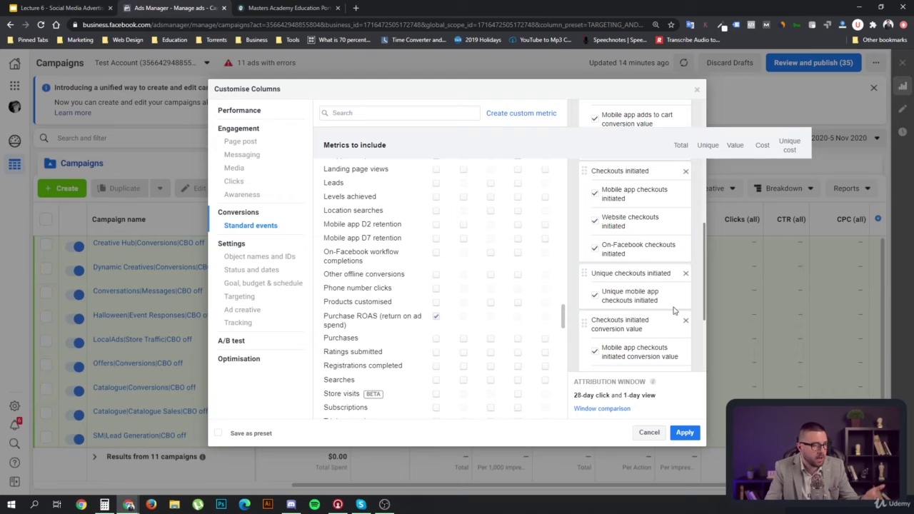
scroll(661, 308, "down", 1)
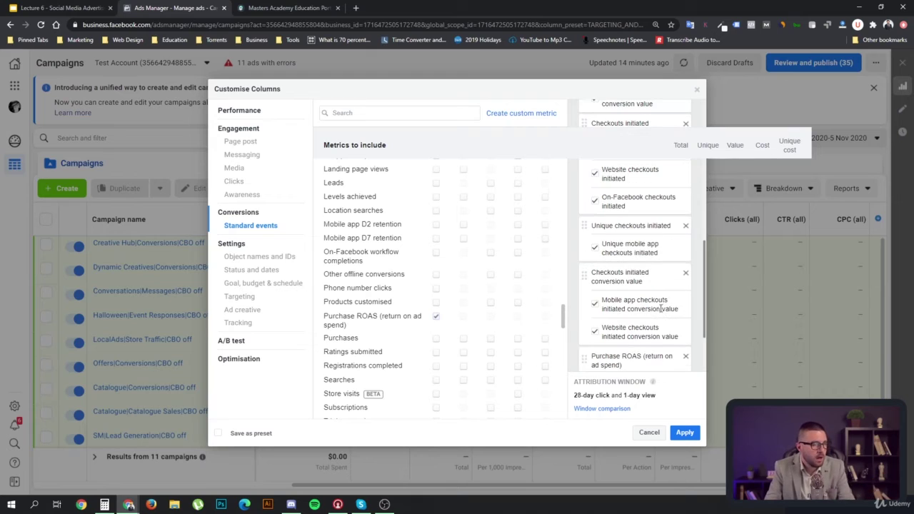
left_click(596, 305)
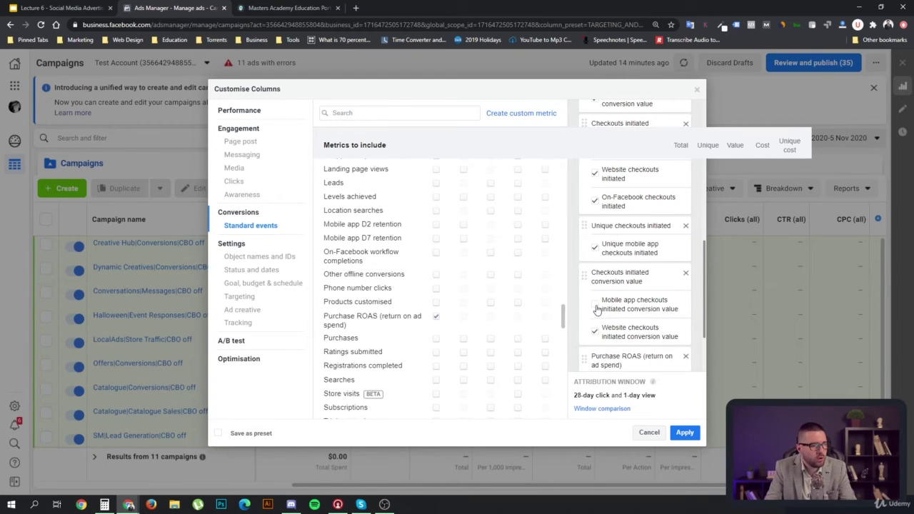
left_click(595, 331)
scroll(644, 328, "down", 2)
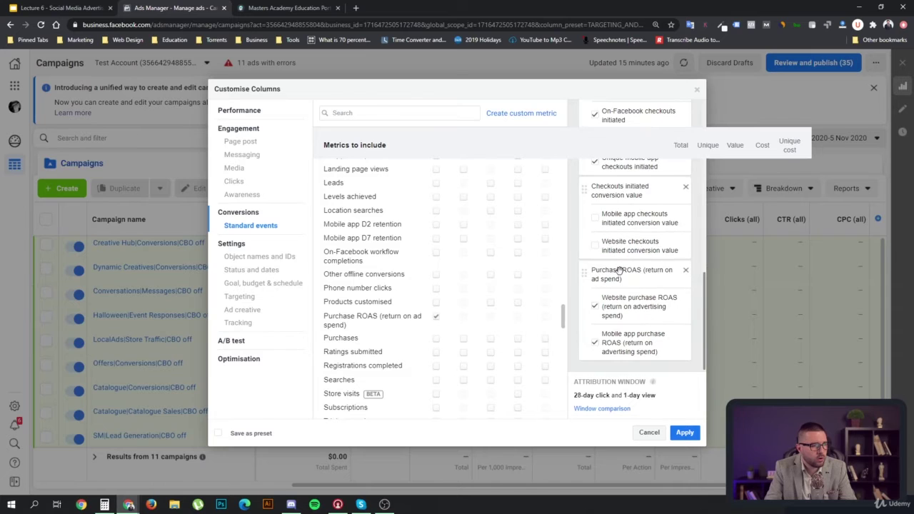
scroll(619, 272, "up", 1)
left_click(685, 282)
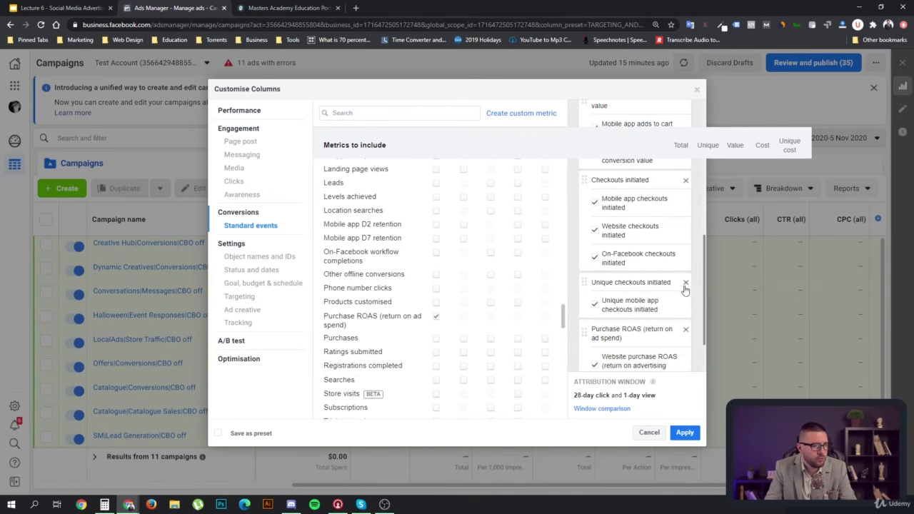
left_click(685, 283)
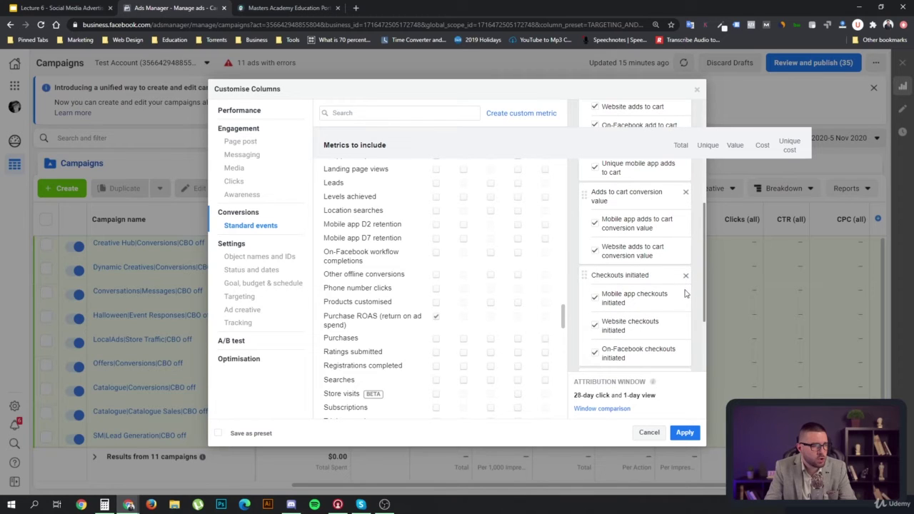
left_click(686, 277)
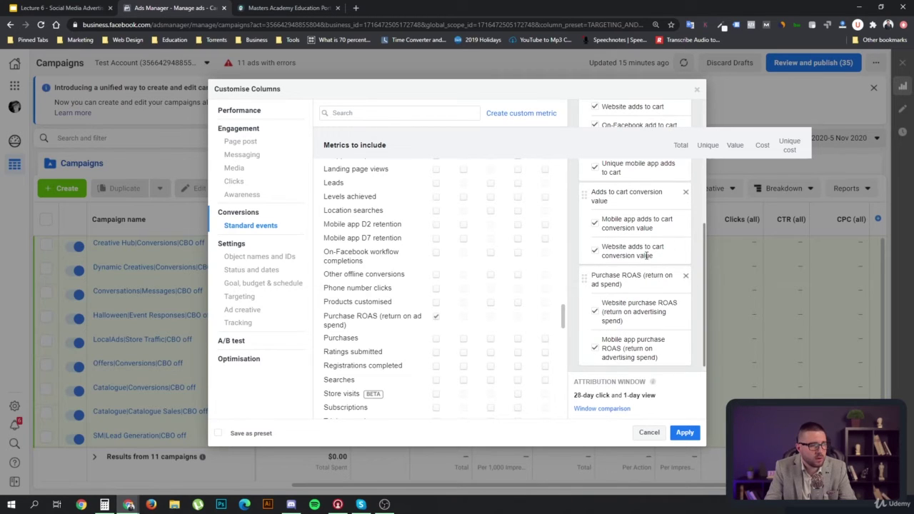
Add the total, value, cost and unique cost metrics for the Purchases standard event
scroll(623, 300, "up", 3)
scroll(623, 301, "down", 3)
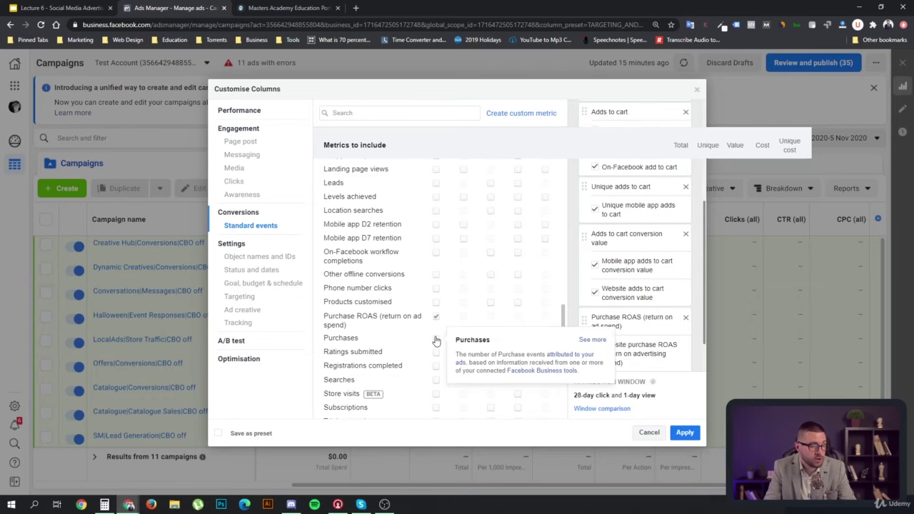
scroll(435, 341, "up", 3)
scroll(441, 388, "down", 2)
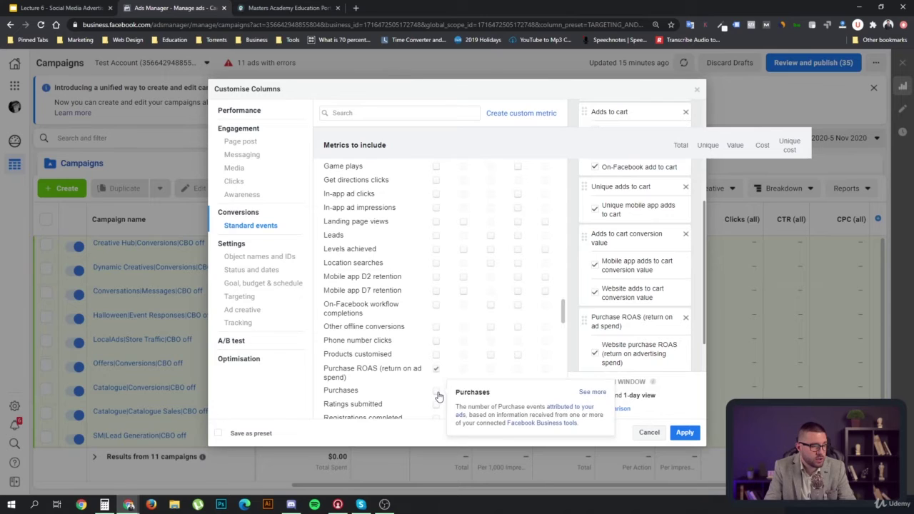
left_click(437, 395)
scroll(450, 382, "down", 3)
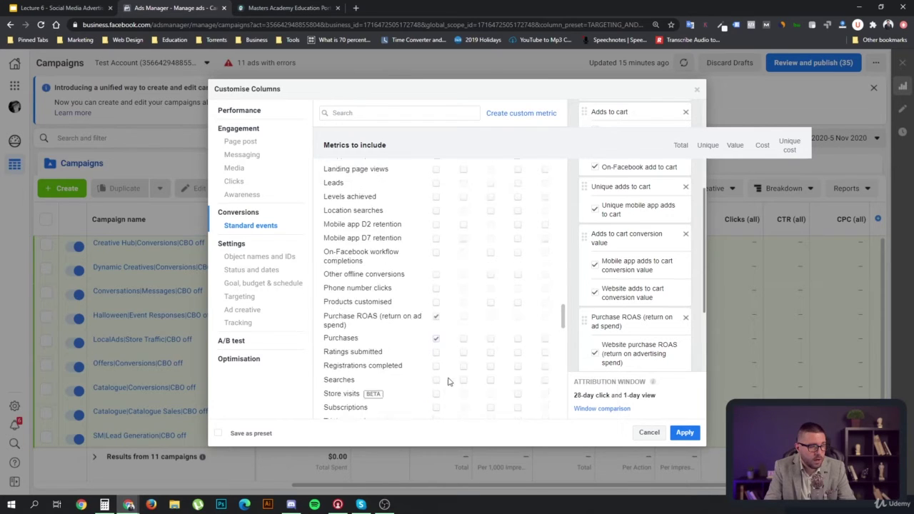
mouse_move(462, 293)
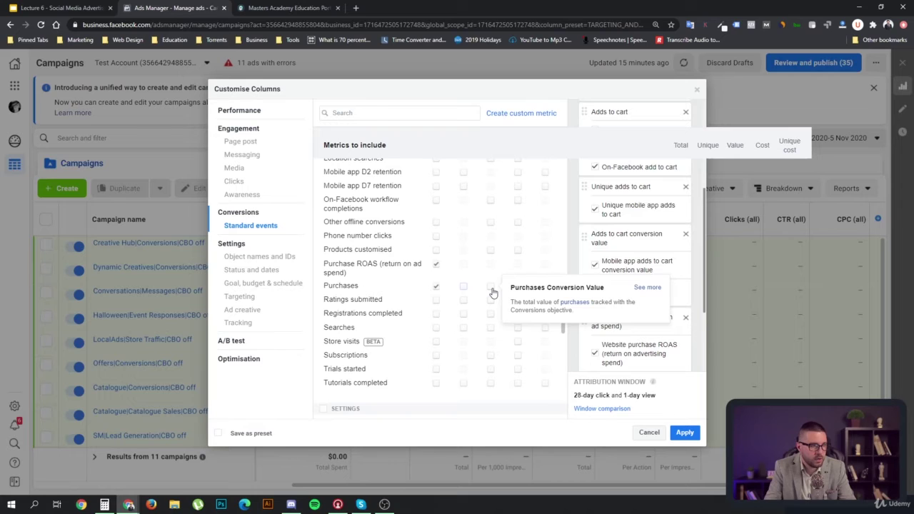
left_click(491, 288)
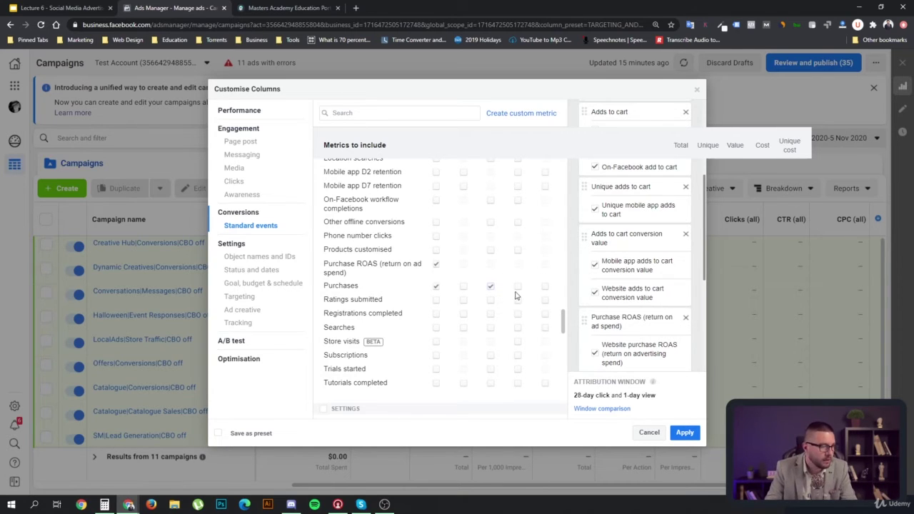
left_click(518, 289)
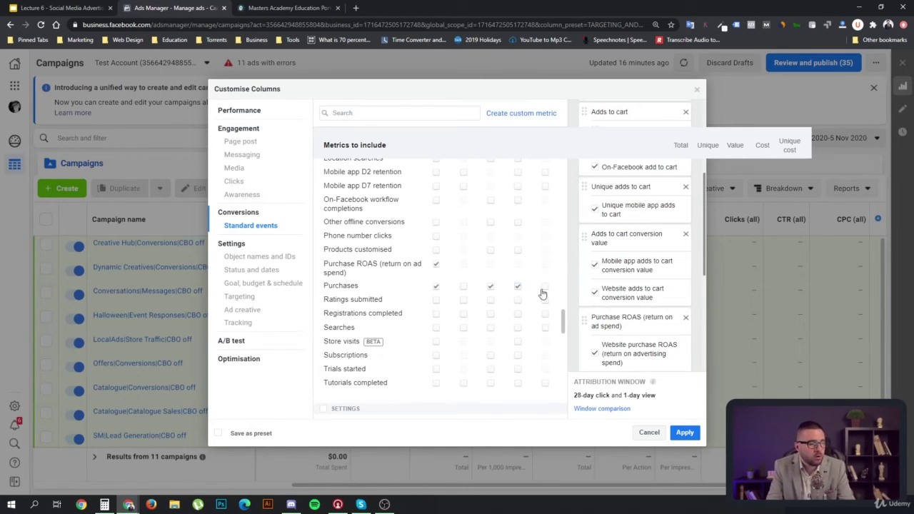
mouse_move(546, 294)
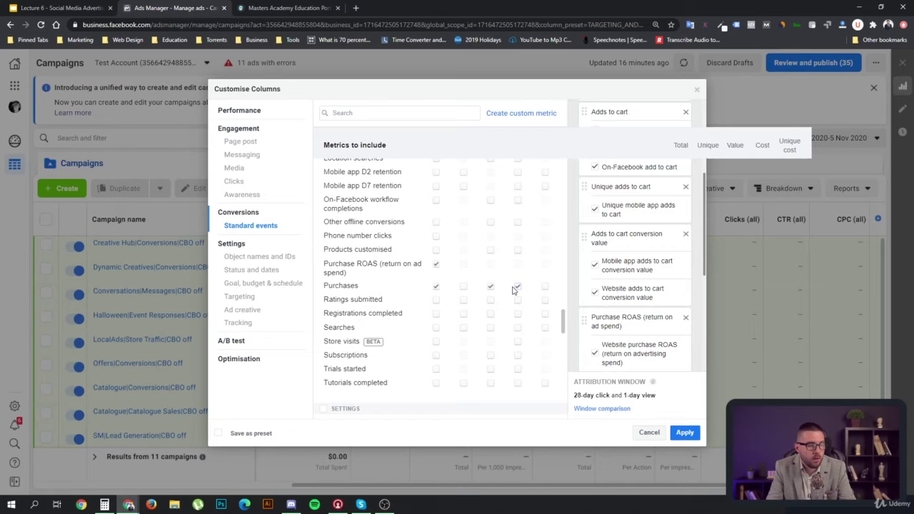
mouse_move(517, 292)
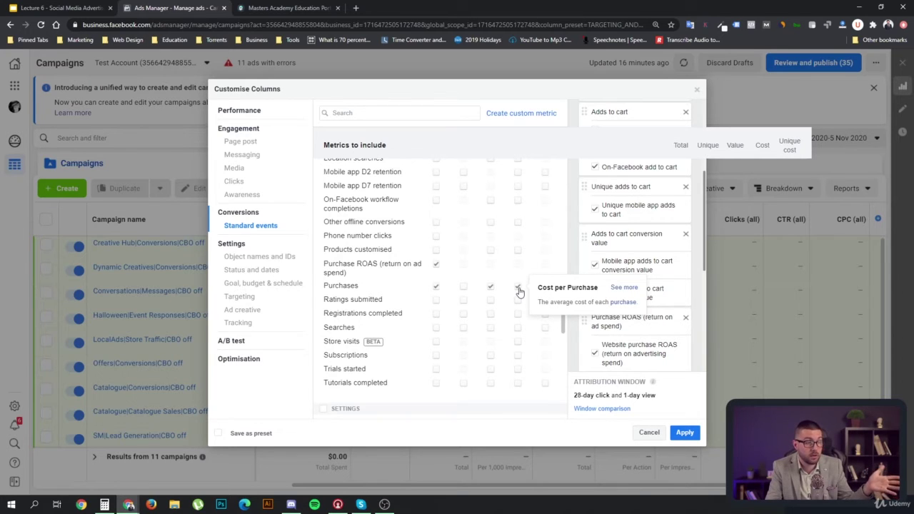
Move the Purchase ROAS (return on ad spend) column to the end of the selected columns, after Cost per unique purchase
scroll(639, 284, "down", 2)
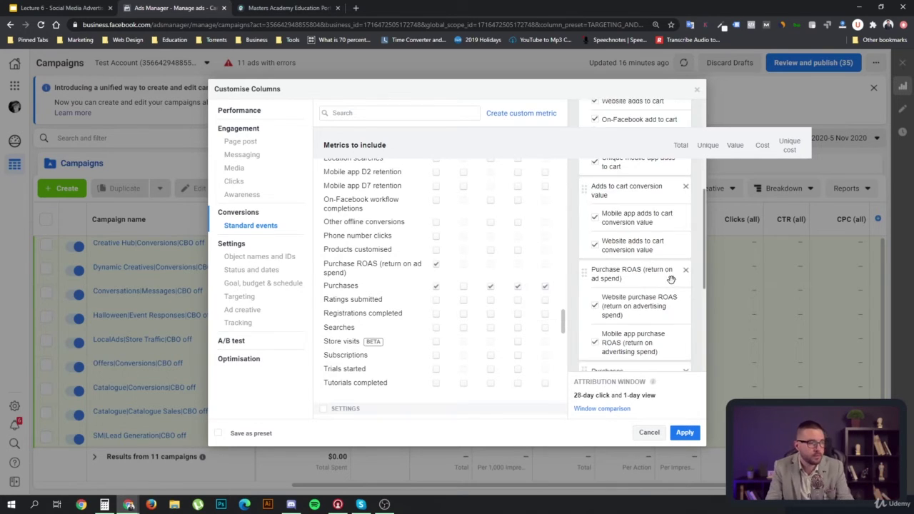
scroll(639, 284, "down", 2)
scroll(607, 243, "up", 4)
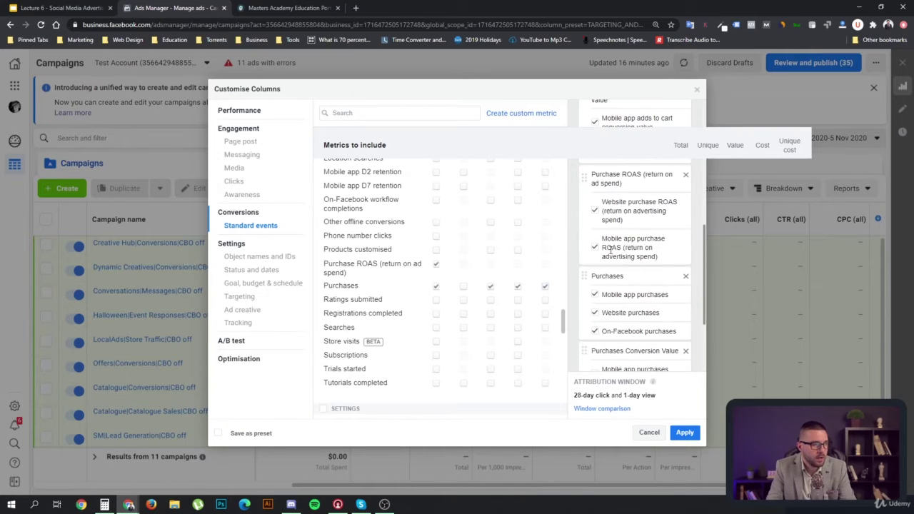
left_click_drag(584, 275, 581, 298)
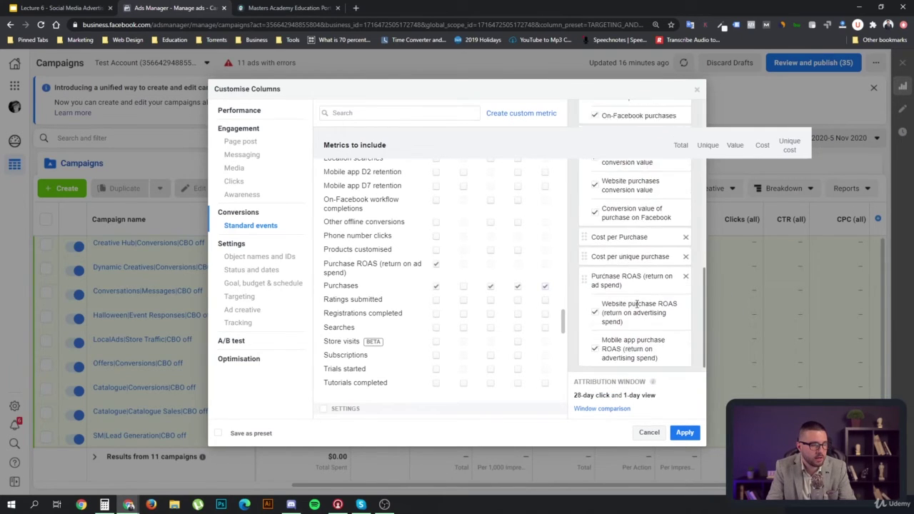
Move the Amount spent column between Cost per unique purchase and Purchase ROAS
scroll(636, 306, "up", 10)
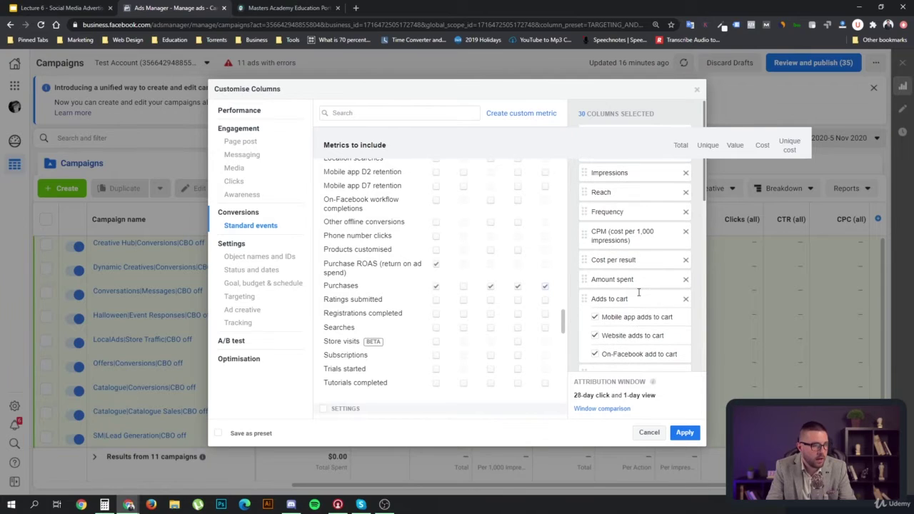
left_click_drag(584, 278, 583, 252)
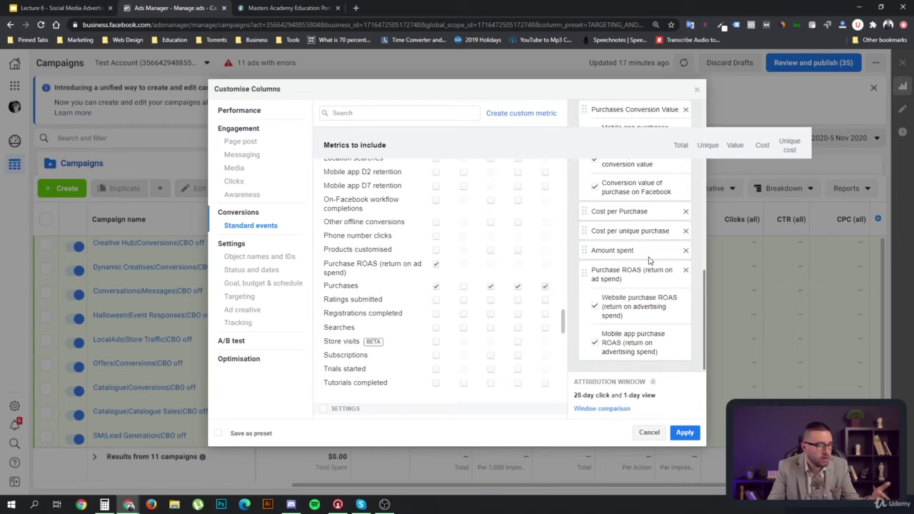
scroll(649, 260, "up", 1)
scroll(649, 260, "up", 2)
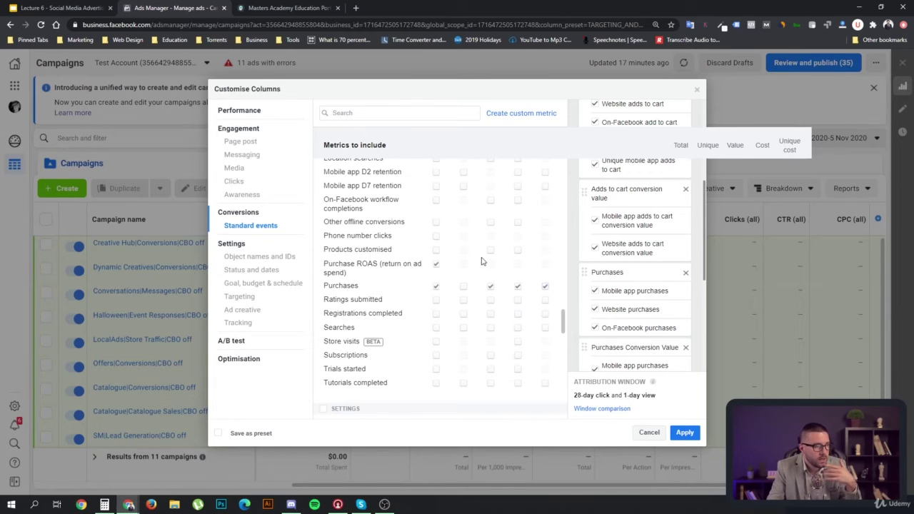
Search the metrics for "link" and add the Link clicks and CTR (link click-through rate) columns
scroll(514, 286, "up", 4)
scroll(513, 284, "up", 2)
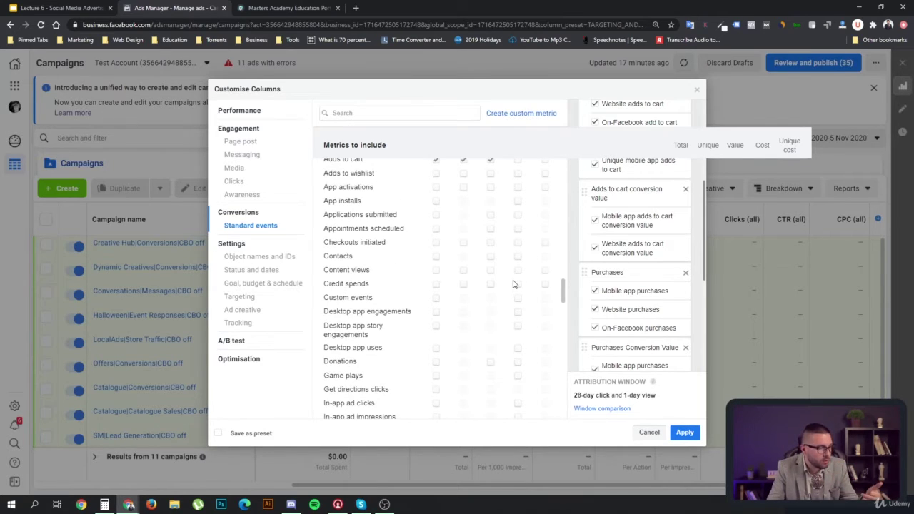
left_click(367, 113)
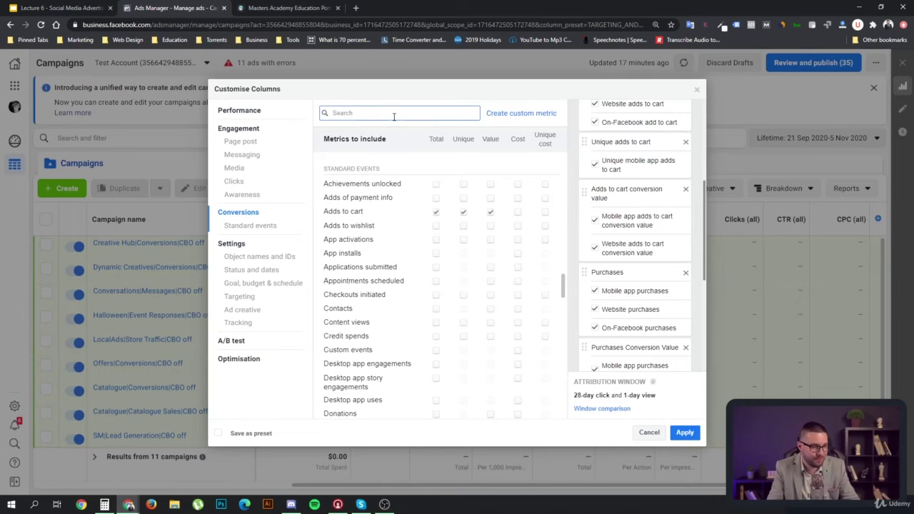
type("link")
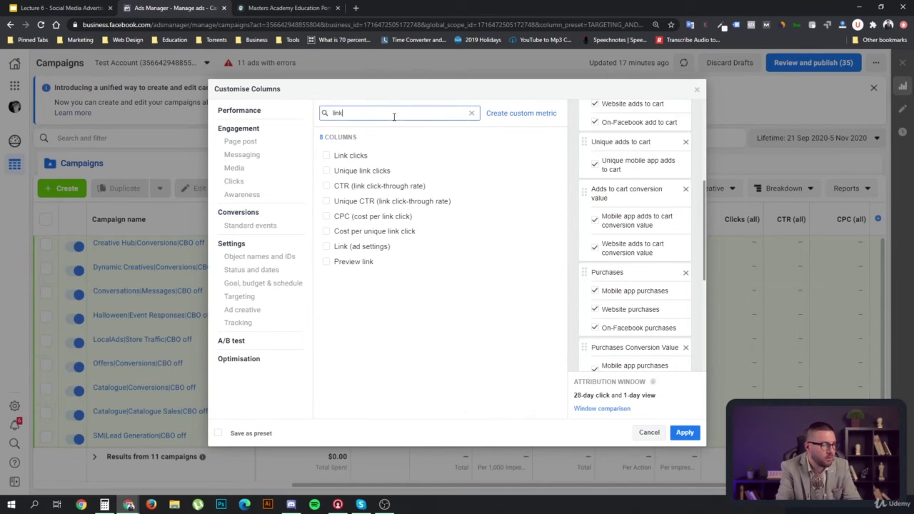
left_click(328, 156)
mouse_move(328, 189)
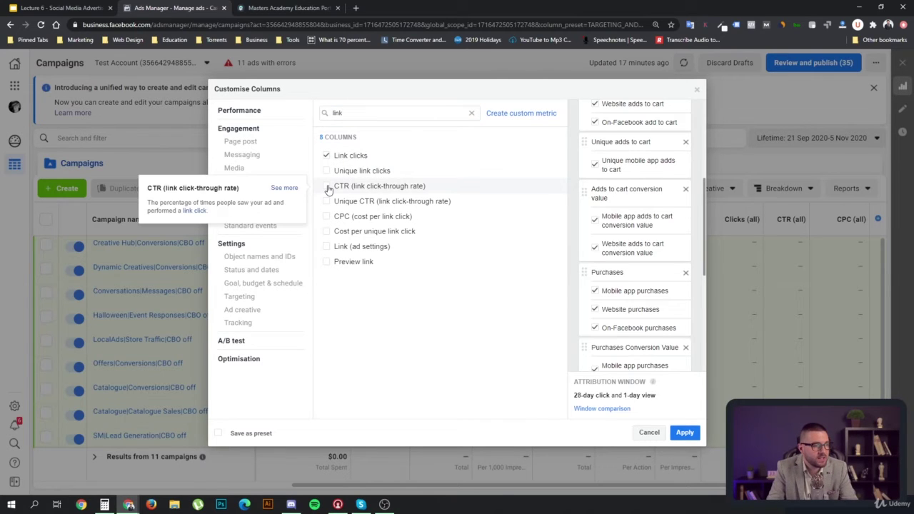
left_click(327, 187)
Move the Link clicks and CTR (link click-through rate) columns between CPM (cost per 1,000 impressions) and Cost per result
scroll(654, 232, "down", 5)
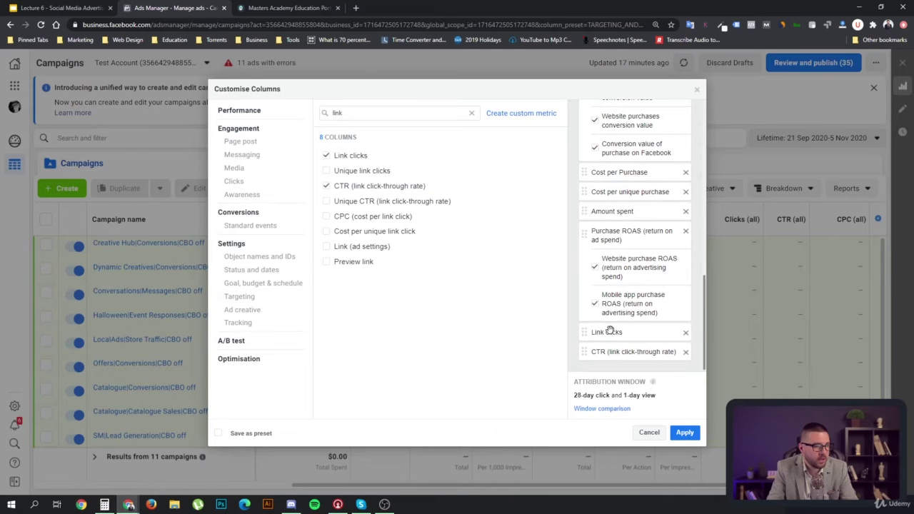
left_click_drag(593, 333, 611, 261)
scroll(614, 250, "down", 10)
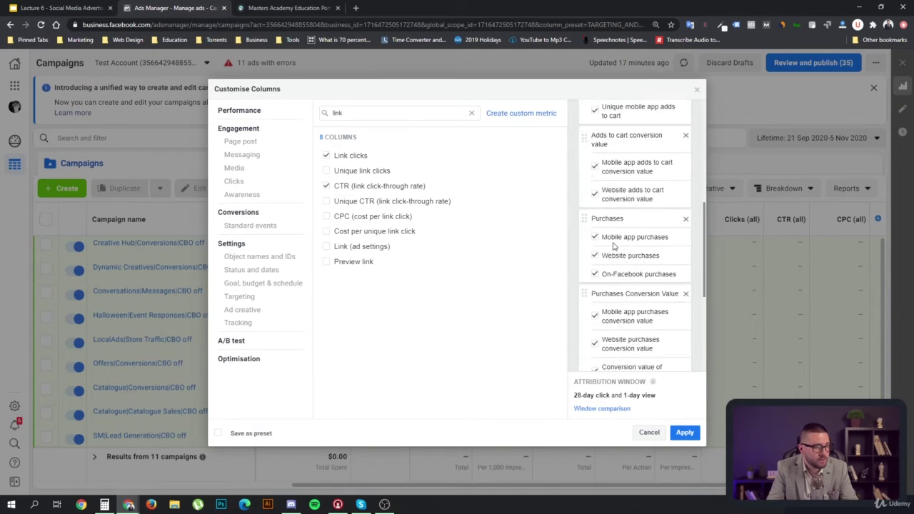
left_click_drag(586, 350, 602, 281)
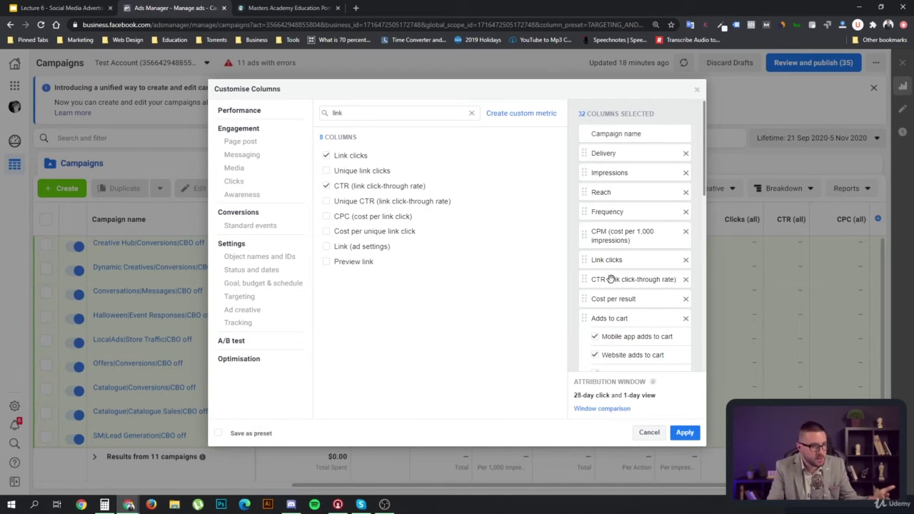
mouse_move(449, 215)
Find the CTR (all) metric, add it between Link clicks and CTR (link click-through rate), and remove it again
left_click(364, 111)
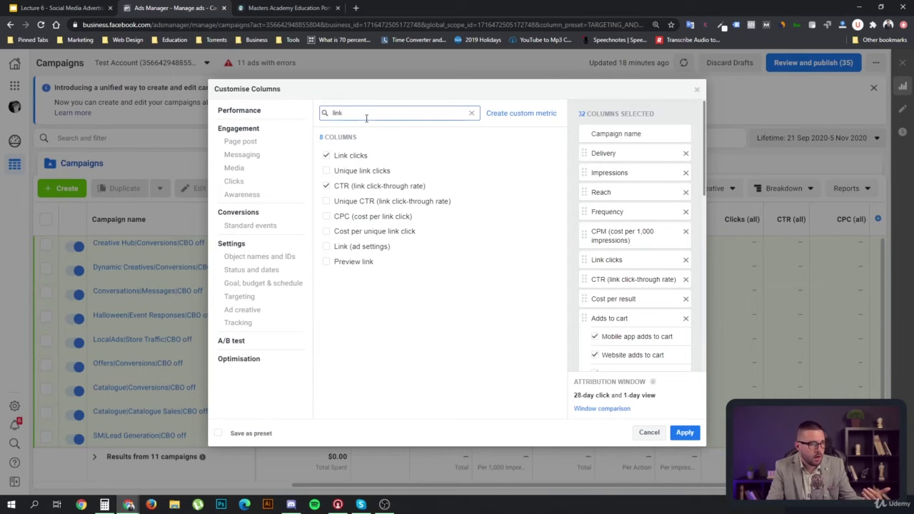
left_click_drag(362, 114, 312, 113)
type("ctr")
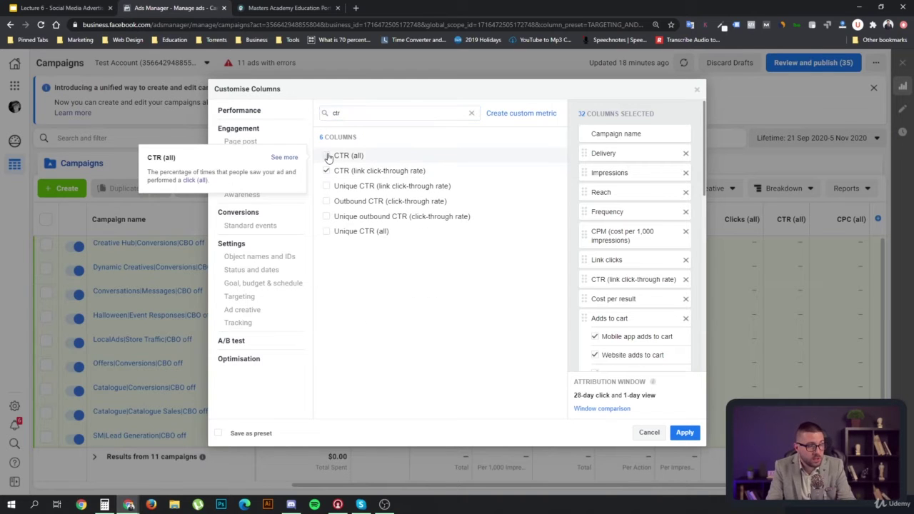
left_click(327, 156)
scroll(612, 255, "down", 5)
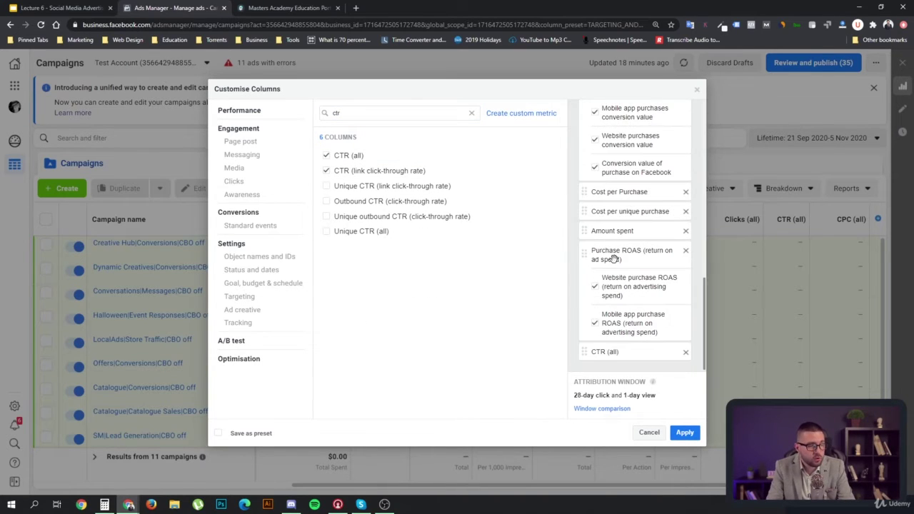
left_click_drag(582, 352, 595, 284)
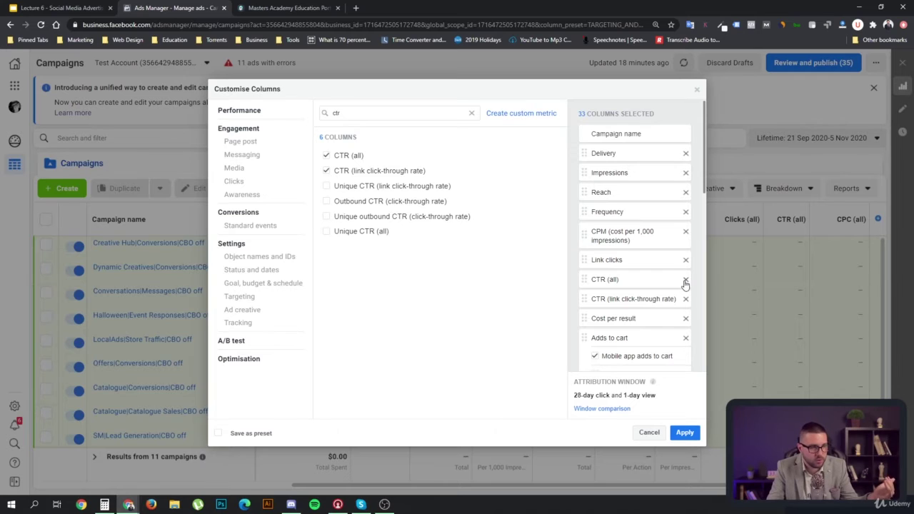
left_click(685, 280)
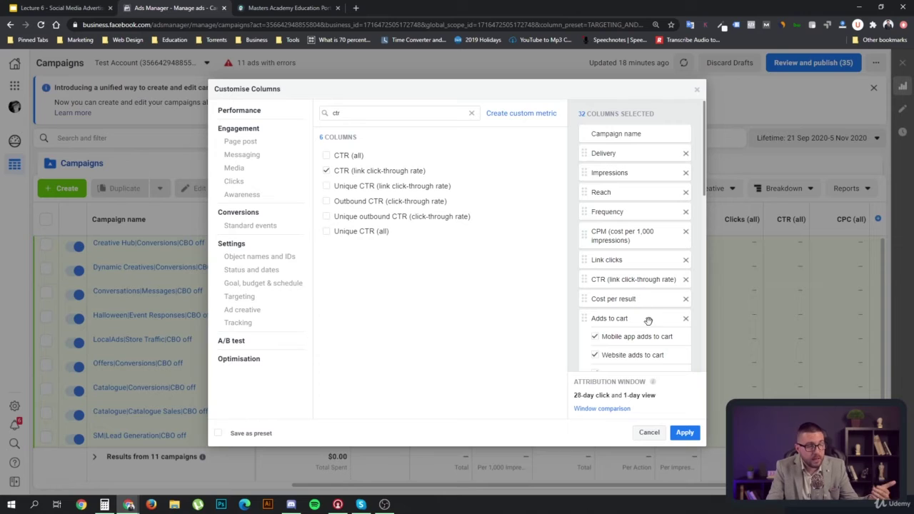
Review the order of the selected columns from Delivery down to Purchase ROAS (return on ad spend)
scroll(646, 321, "down", 1)
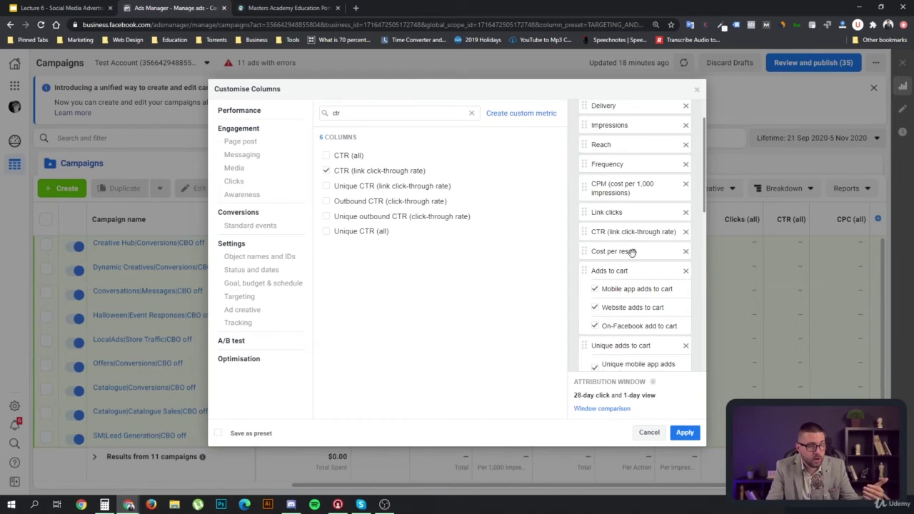
scroll(638, 319, "down", 1)
scroll(635, 315, "down", 4)
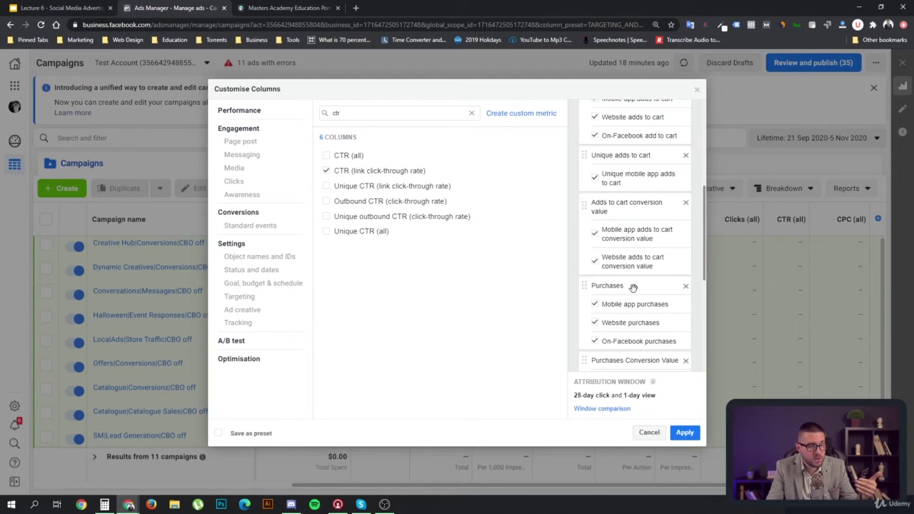
scroll(638, 297, "down", 3)
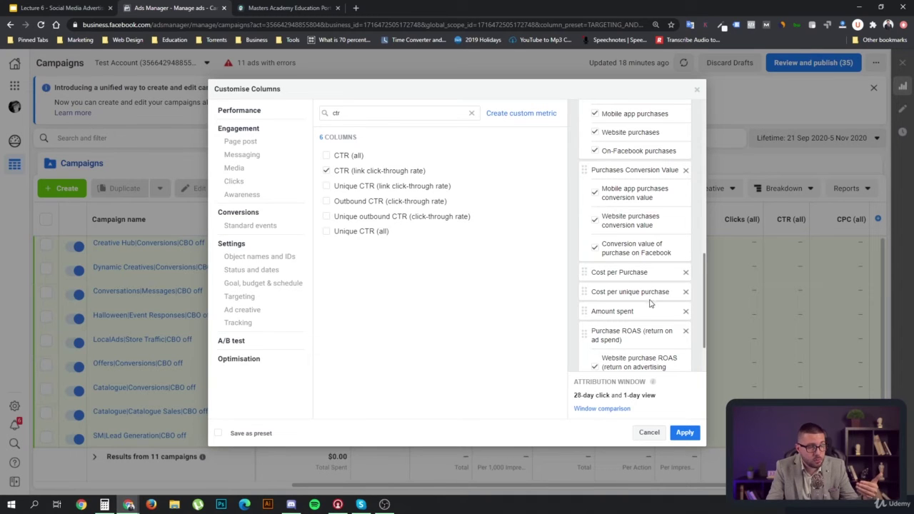
scroll(643, 310, "down", 2)
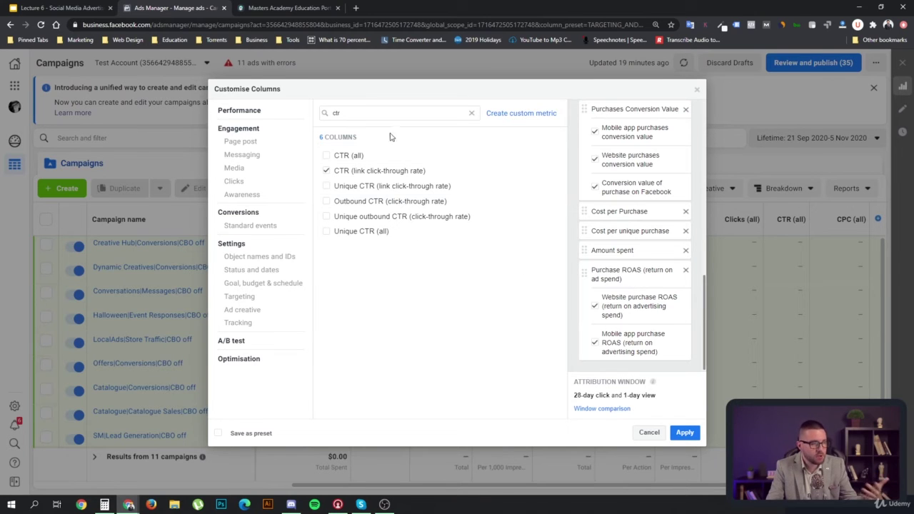
Search the metrics for "lead", clear the search, and look through the standard events for other conversion metrics
double_click(333, 114)
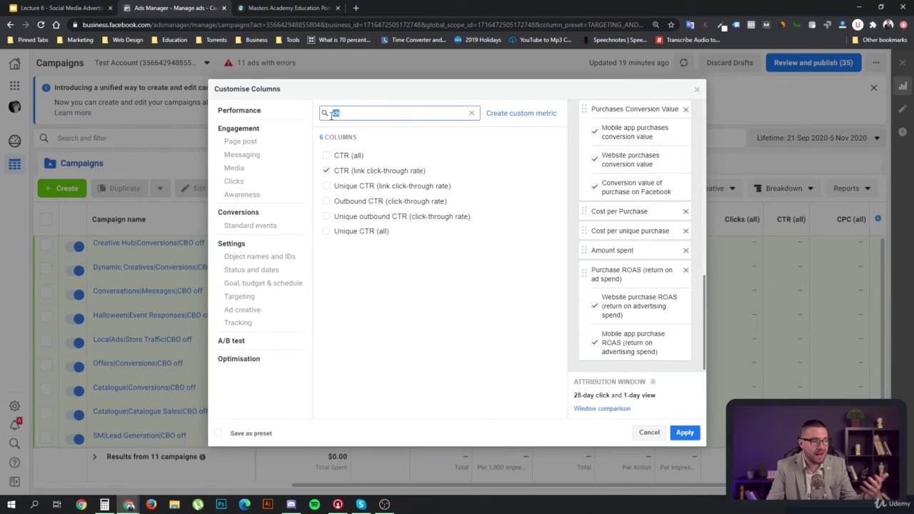
key("BackSpace")
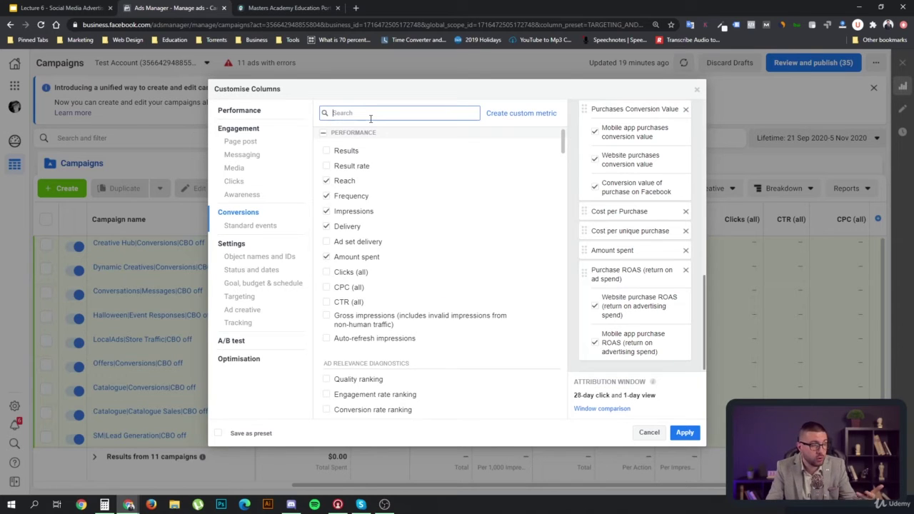
type("lead")
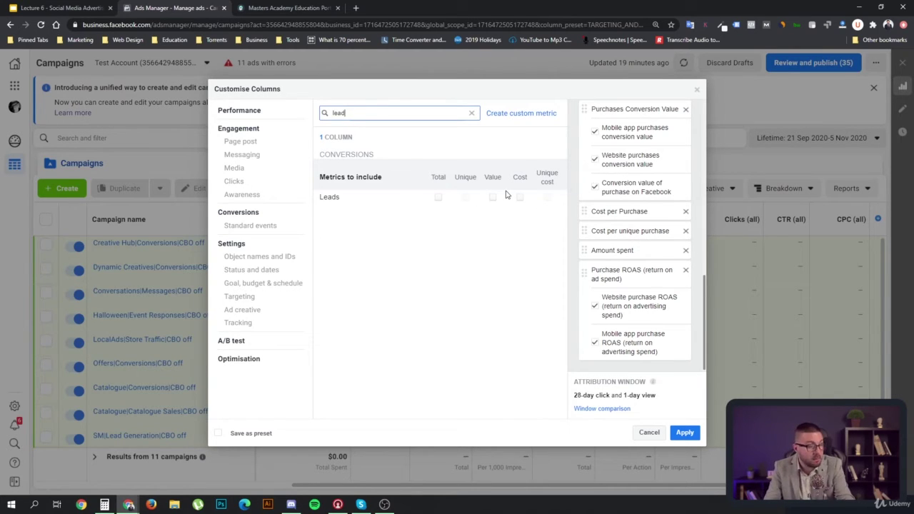
key("BackSpace")
key("BackSpace")
key("BackSpace")
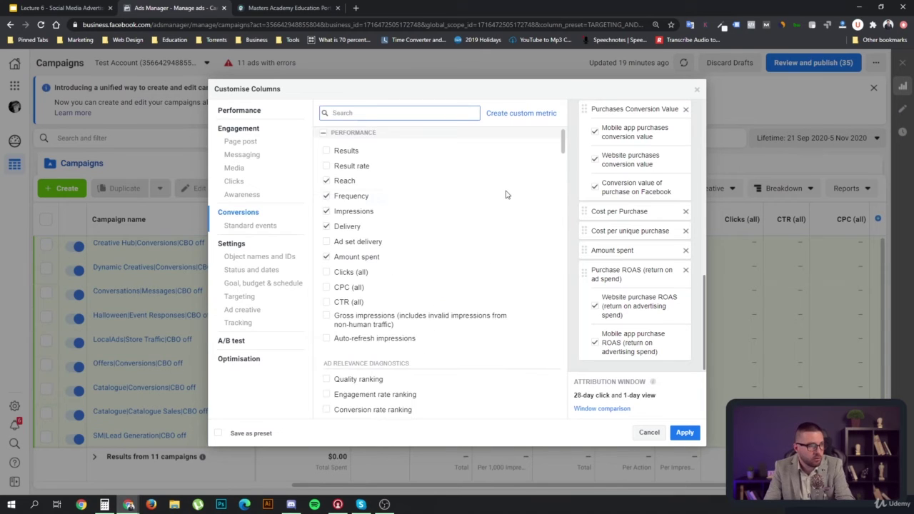
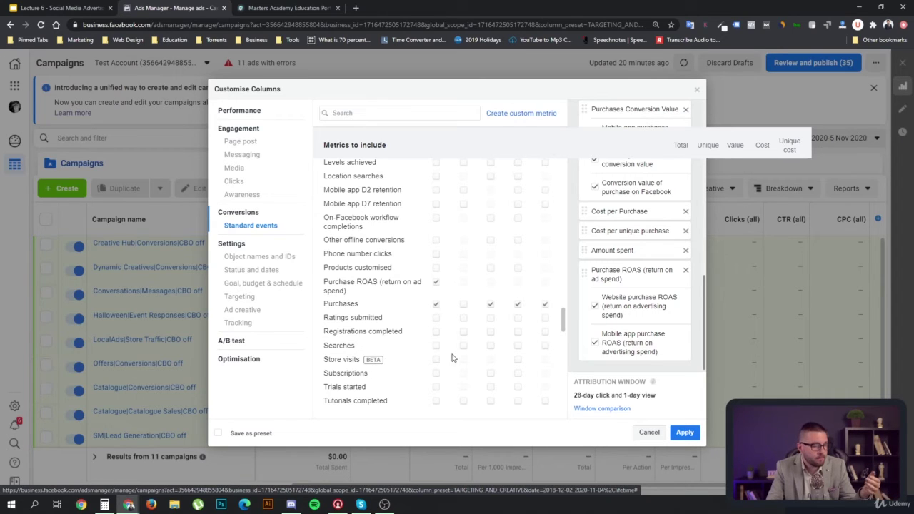
mouse_move(438, 365)
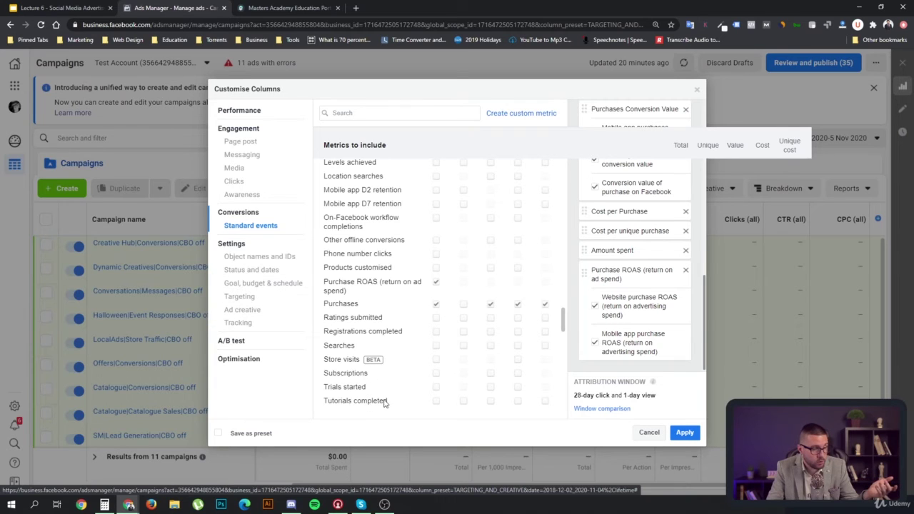
scroll(371, 396, "down", 1)
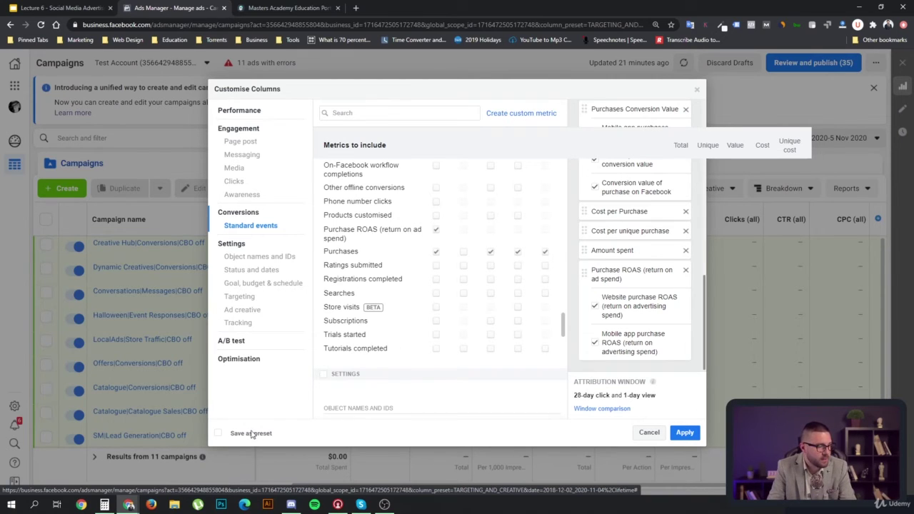
left_click(594, 304)
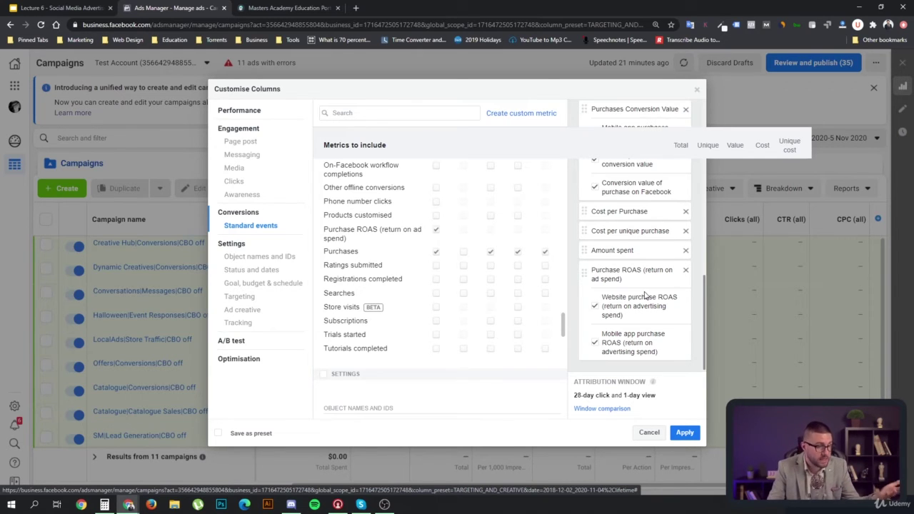
Save the selected columns as a preset named "SM Campaign Performance" and apply it to the campaigns table
left_click(218, 433)
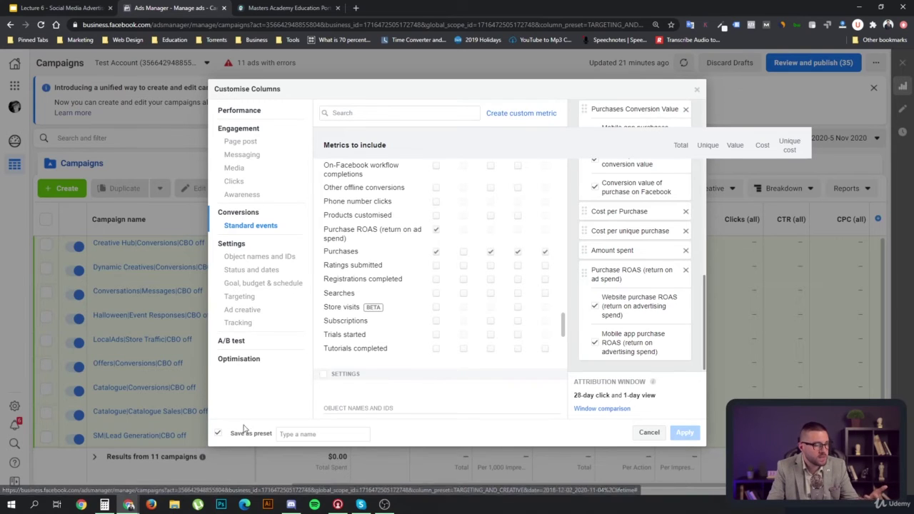
left_click(327, 434)
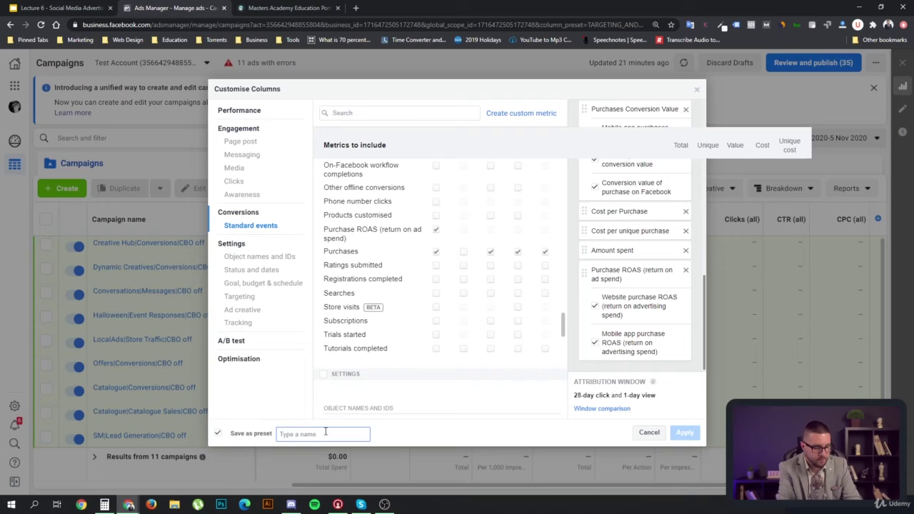
type("SM Performance C")
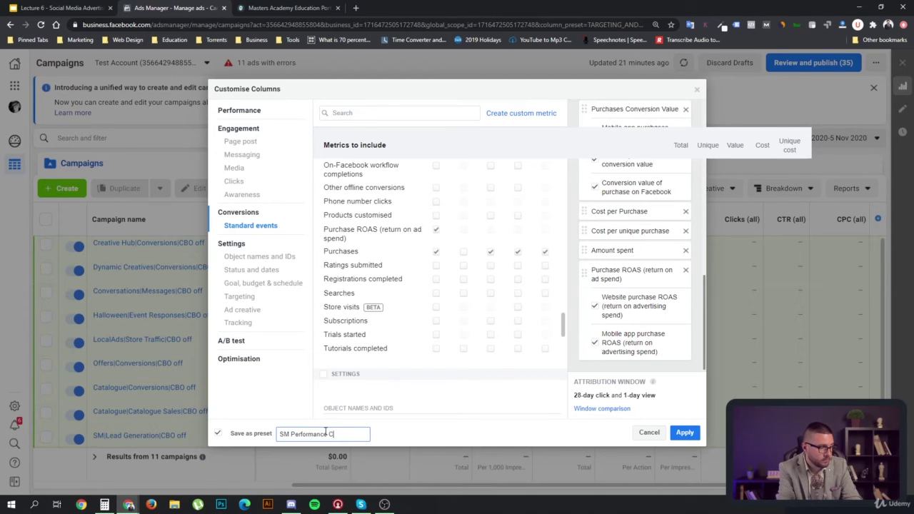
key("BackSpace")
key("BackSpace")
key("BackSpace")
key("BackSpace")
key("BackSpace")
key("BackSpace")
key("BackSpace")
key("BackSpace")
key("BackSpace")
key("BackSpace")
key("BackSpace")
left_click(686, 432)
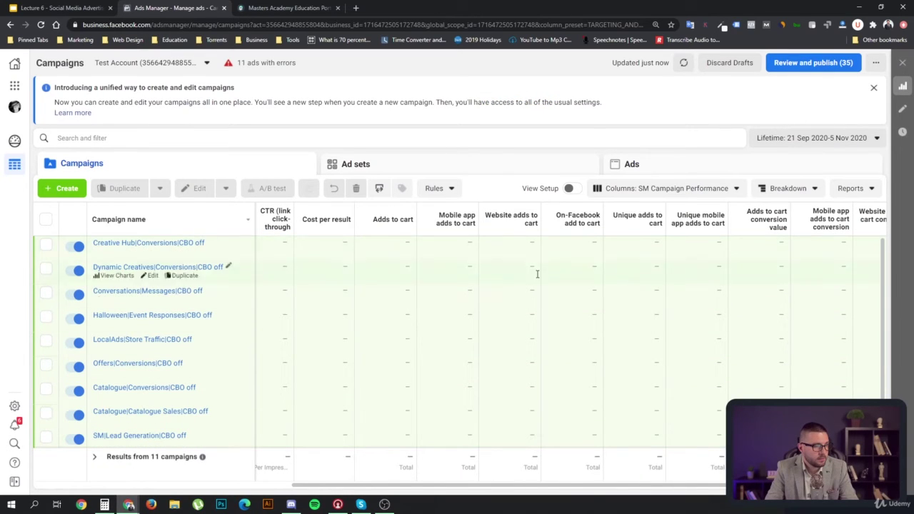
Examine the applied columns in the campaigns table, including the definitions of CTR (link click-through rate) and Cost per result
left_click_drag(400, 485, 80, 485)
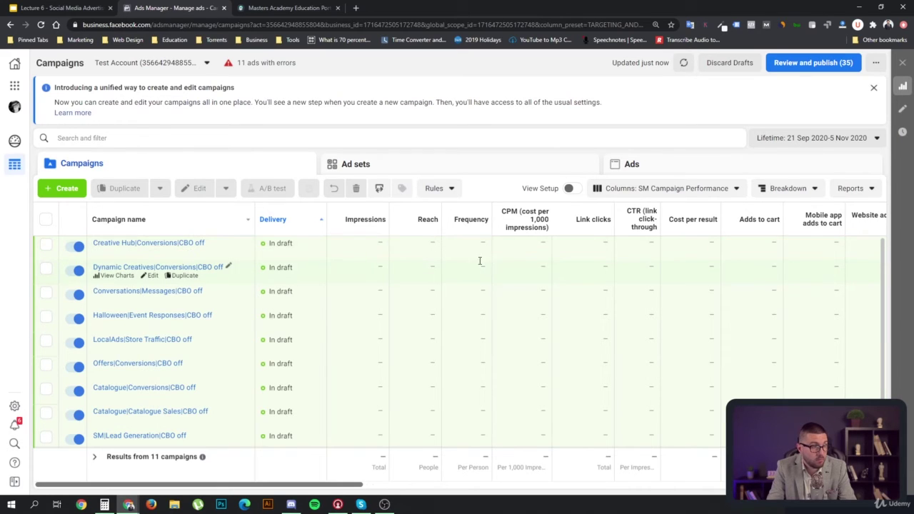
mouse_move(529, 229)
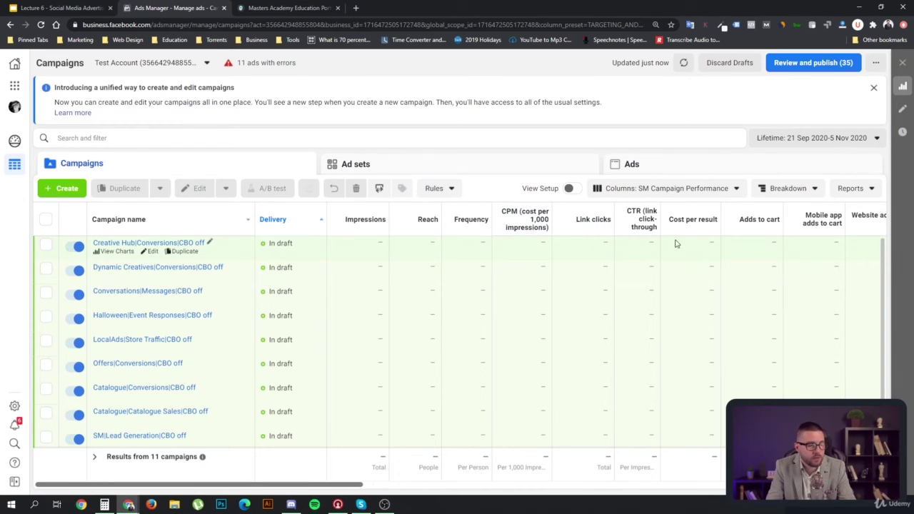
mouse_move(638, 231)
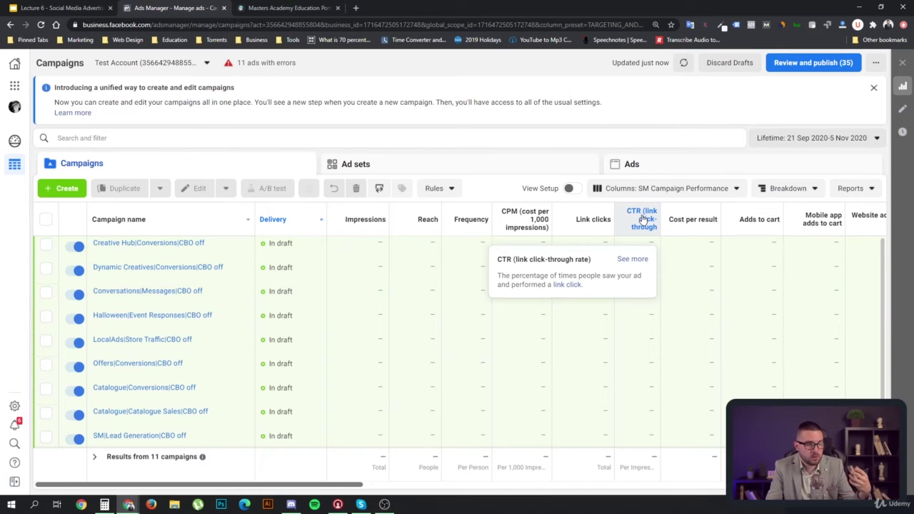
mouse_move(681, 228)
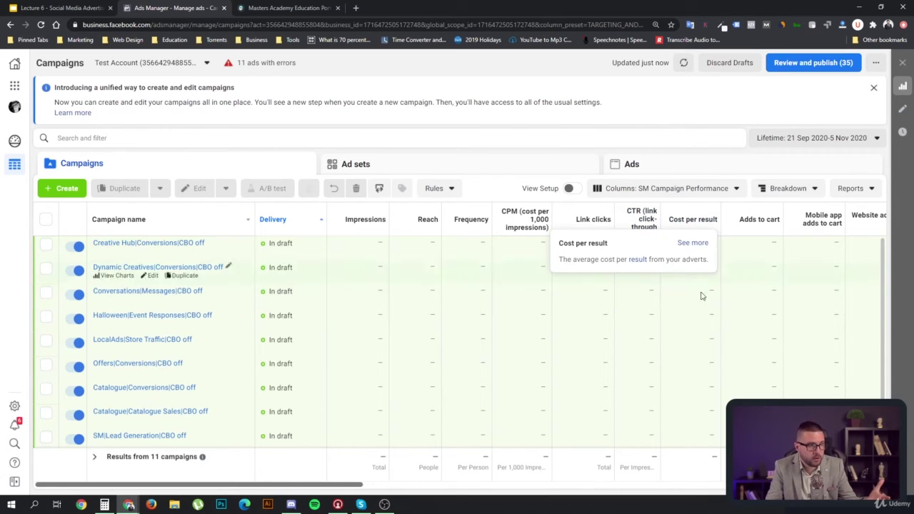
left_click_drag(332, 486, 421, 489)
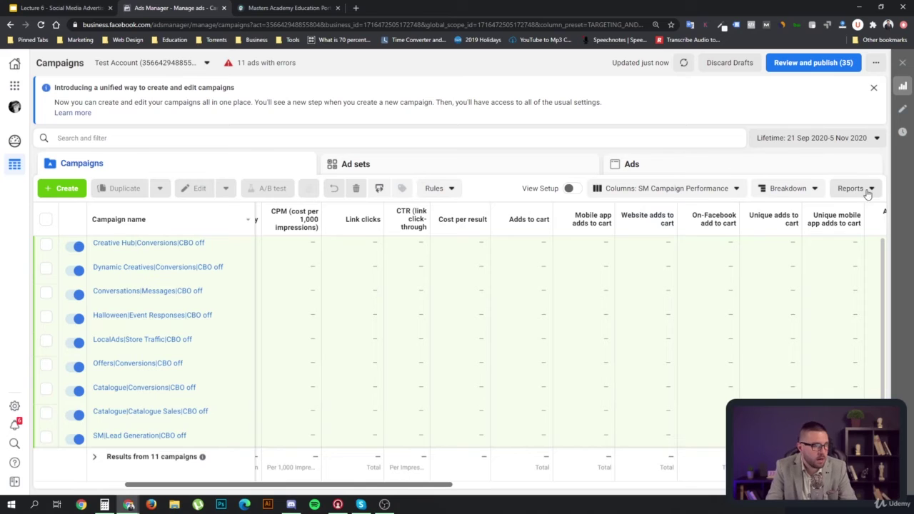
Try the columns without the Adds to cart conversion value and Purchases sub-metrics, and return to the SM Campaign Performance preset
left_click(728, 190)
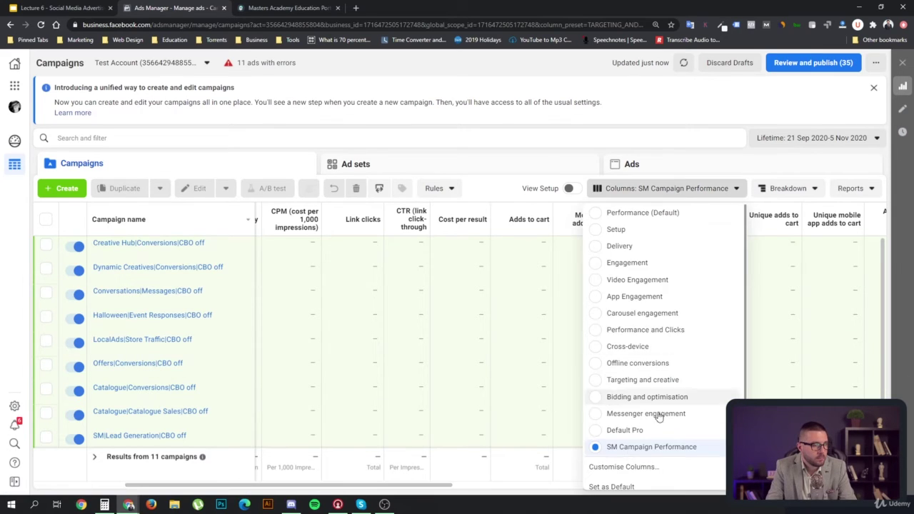
left_click(624, 466)
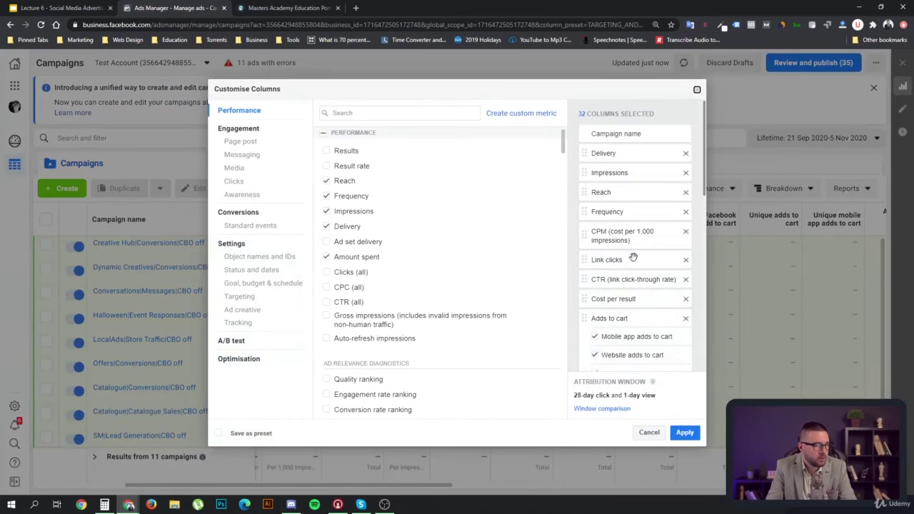
scroll(635, 264, "down", 3)
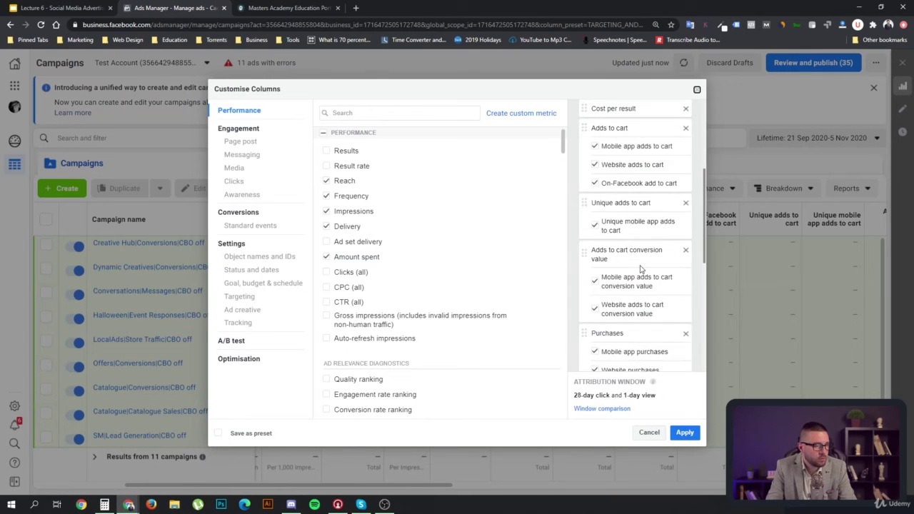
left_click(596, 283)
left_click(597, 310)
scroll(664, 329, "down", 1)
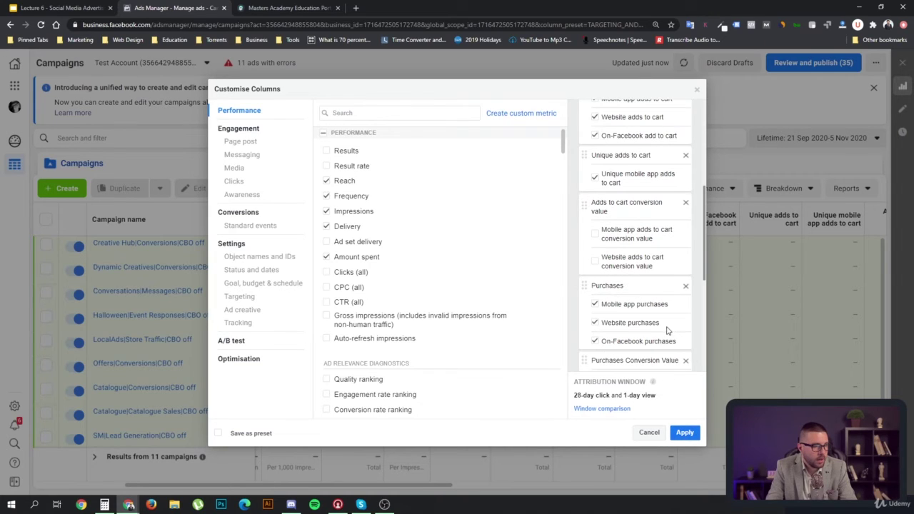
left_click(596, 322)
left_click(596, 303)
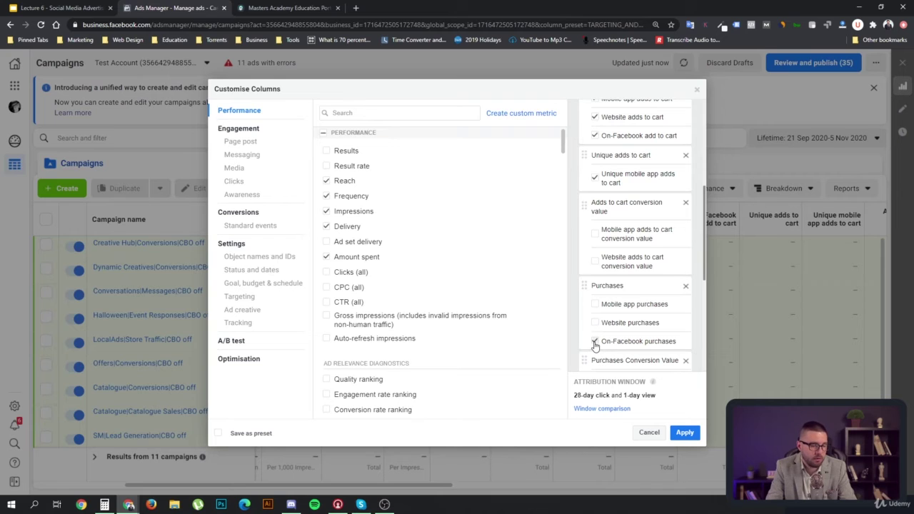
left_click(684, 432)
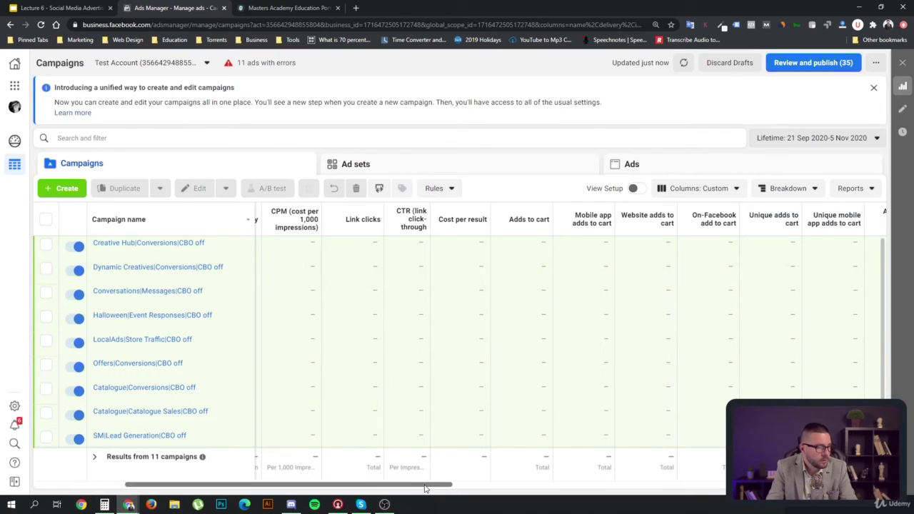
left_click(732, 188)
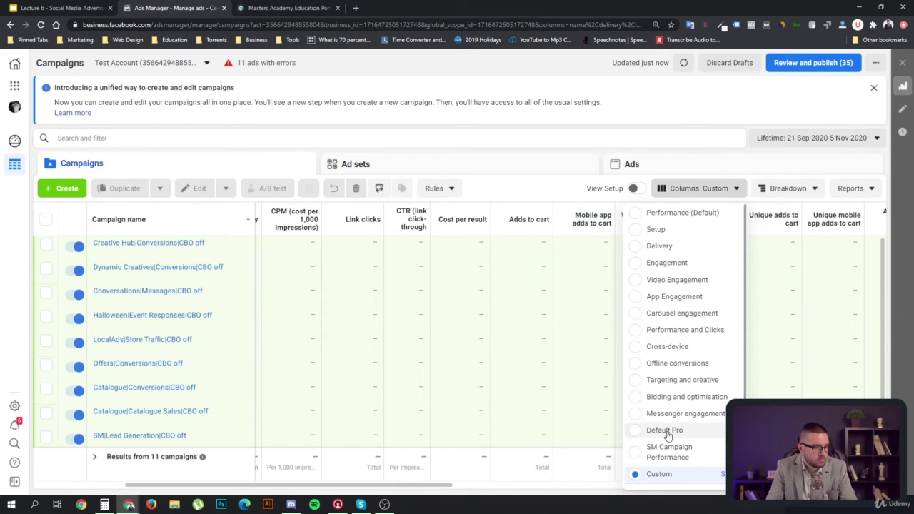
left_click(672, 460)
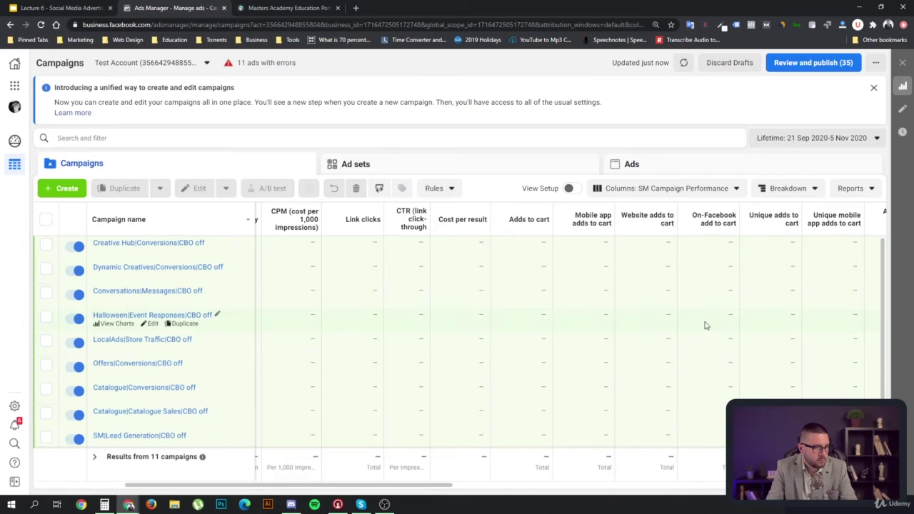
Customise the columns to exclude the mobile app, website and on-Facebook sub-metrics of Adds to cart and those of Adds to cart conversion value
left_click(714, 190)
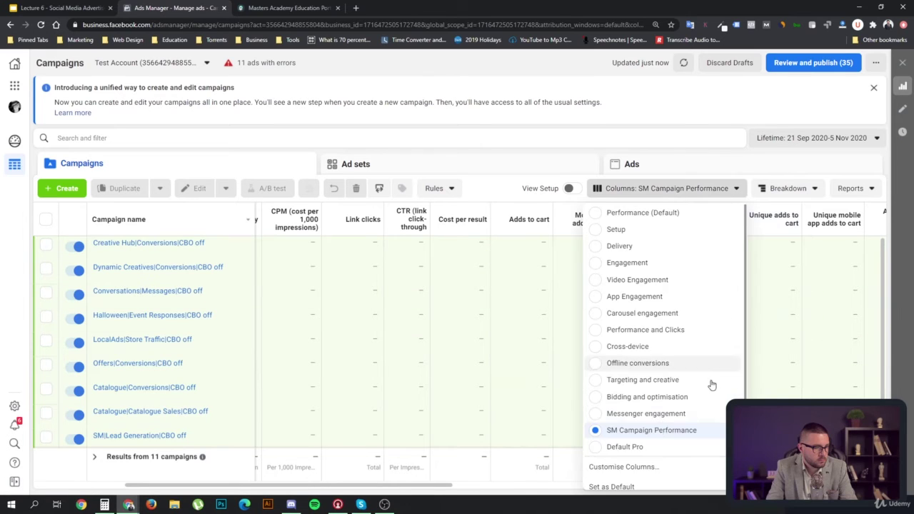
left_click(641, 470)
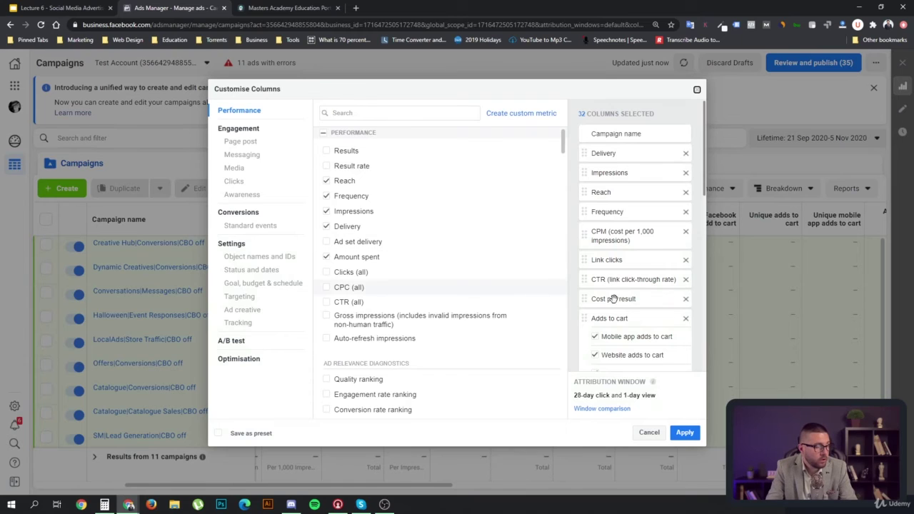
scroll(600, 318, "down", 1)
left_click(595, 288)
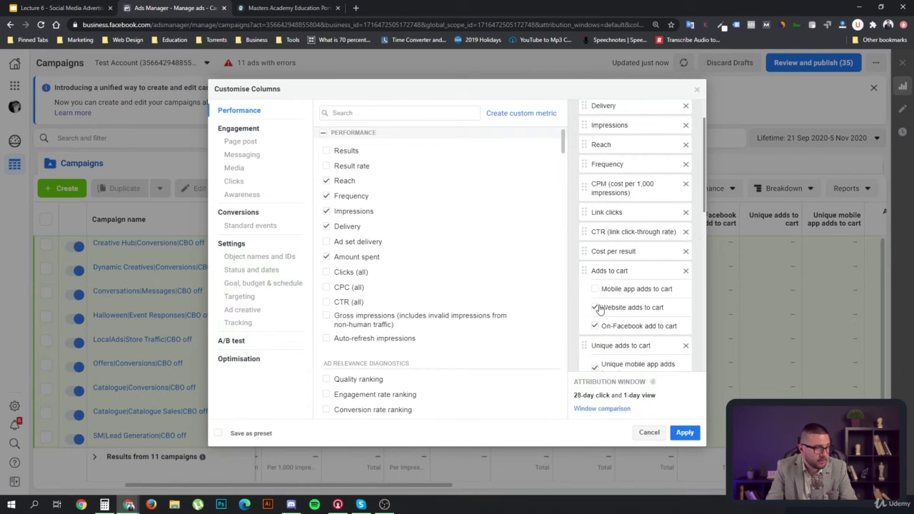
left_click(595, 307)
left_click(594, 326)
scroll(620, 325, "down", 2)
left_click(595, 328)
left_click(595, 356)
Deselect the mobile app, website and on-Facebook sub-metrics under Purchases and Purchases Conversion Value
scroll(588, 320, "down", 1)
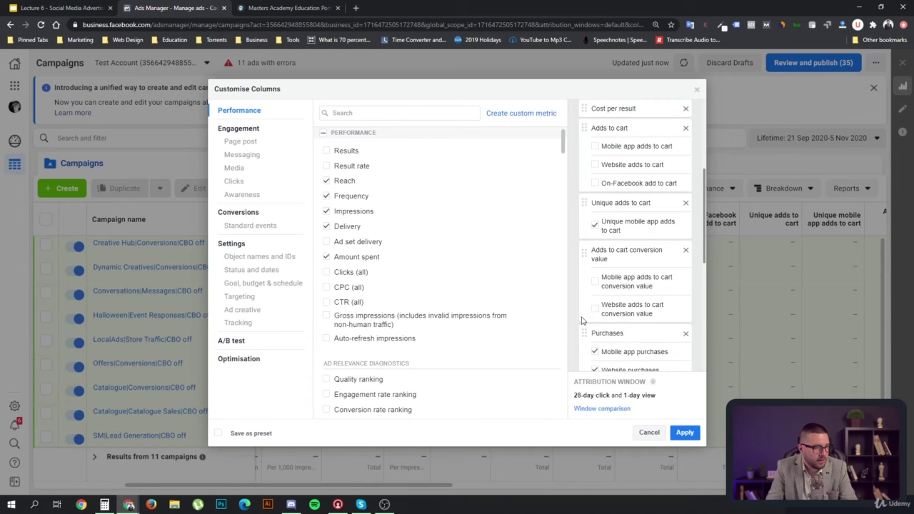
scroll(588, 320, "down", 2)
left_click(595, 257)
left_click(595, 275)
left_click(595, 293)
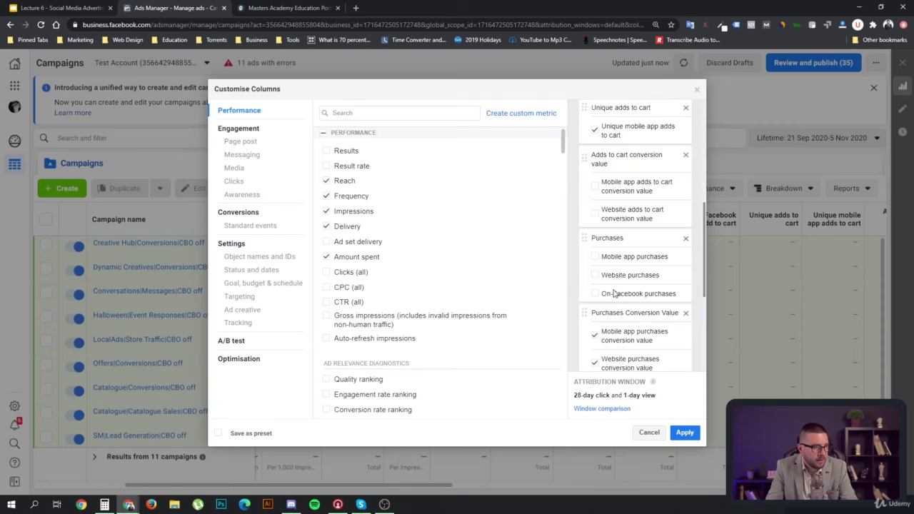
scroll(614, 293, "down", 1)
left_click(595, 288)
left_click(595, 315)
left_click(595, 345)
Deselect the website and mobile app sub-metrics of Purchase ROAS, and Unique mobile app adds to cart
scroll(603, 329, "down", 3)
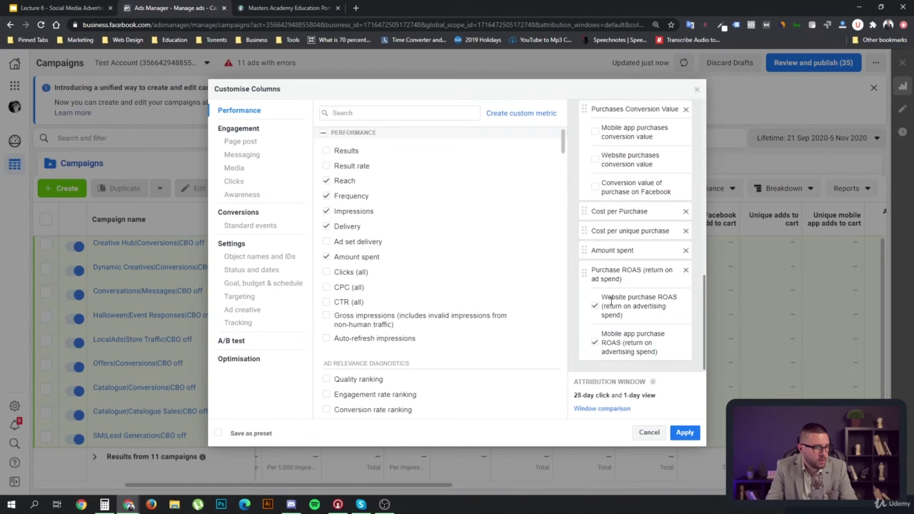
left_click(595, 307)
left_click(595, 342)
scroll(640, 302, "up", 3)
scroll(640, 298, "up", 6)
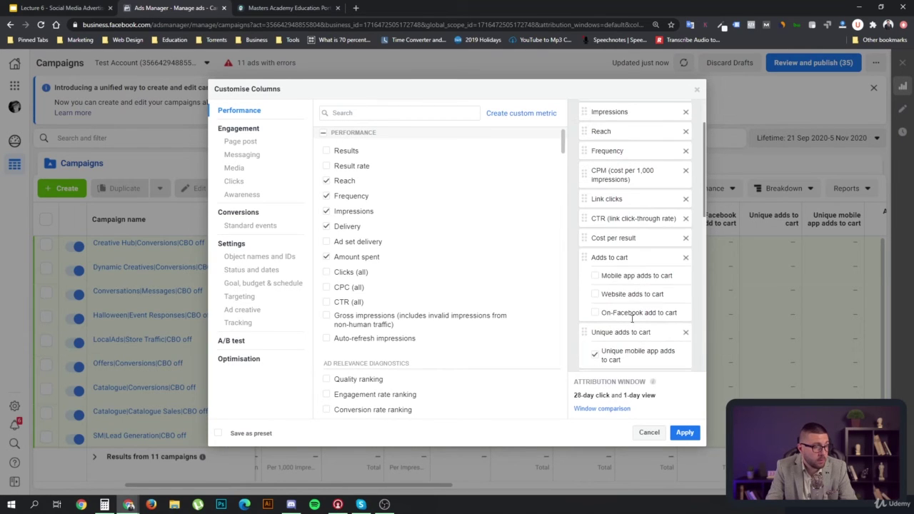
scroll(601, 326, "down", 1)
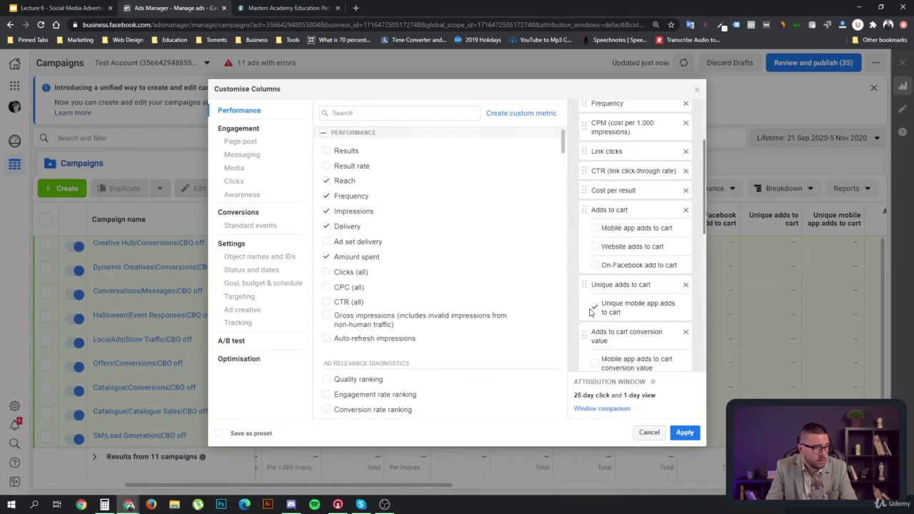
left_click(597, 308)
Save the reduced column selection as the SM Campaign Performance preset, replacing the existing one
scroll(646, 300, "down", 5)
scroll(646, 299, "down", 4)
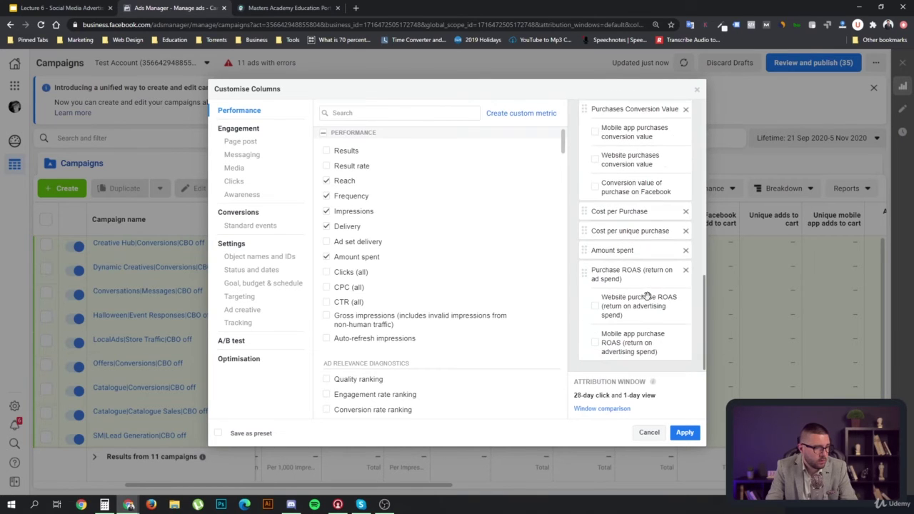
left_click(252, 435)
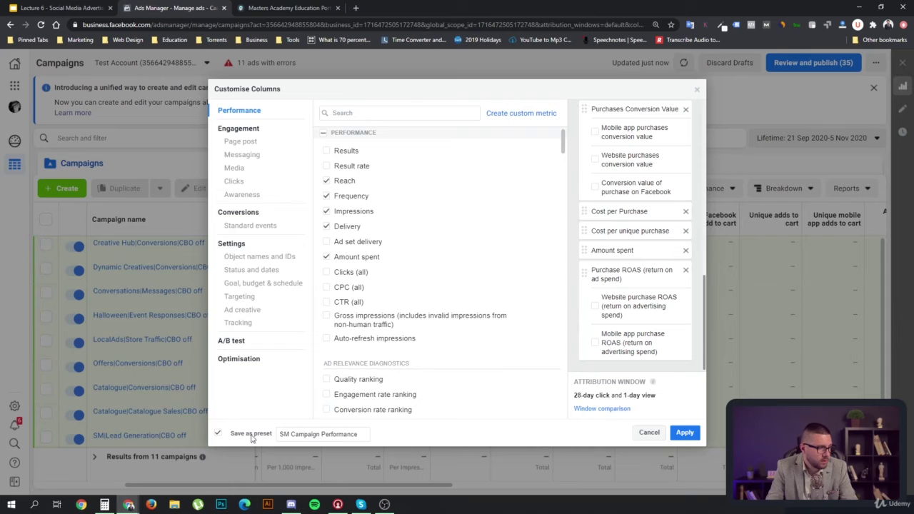
left_click(367, 437)
left_click(464, 440)
left_click(685, 433)
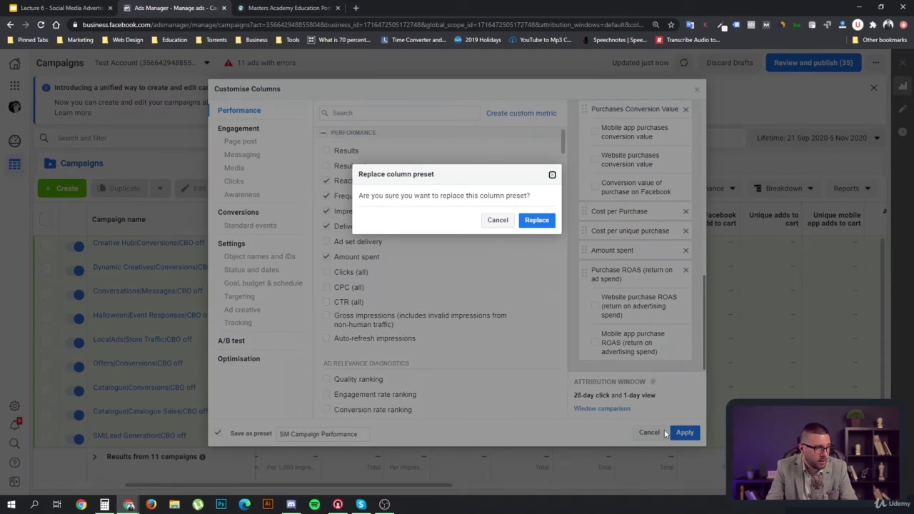
left_click(544, 221)
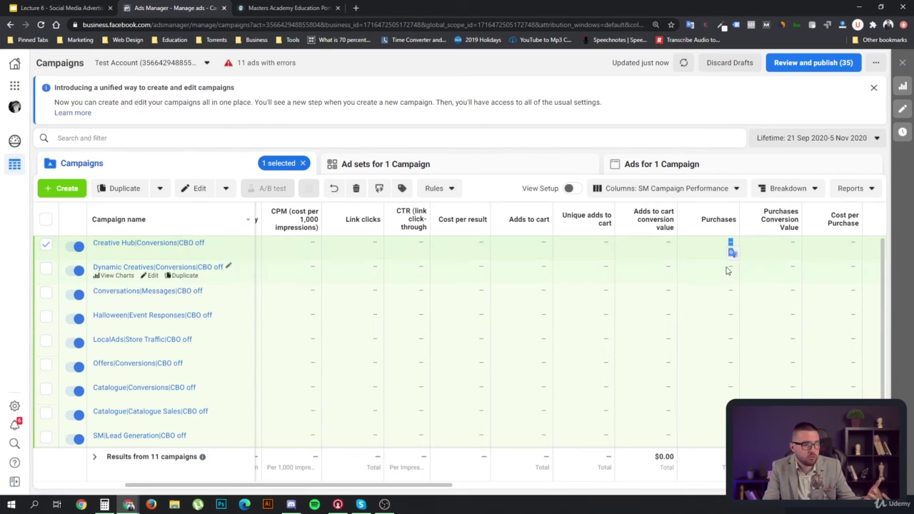
Select the Creative Hub|Conversions|CBO off campaign and examine the preset's columns at campaign and ad set level
left_click(725, 270)
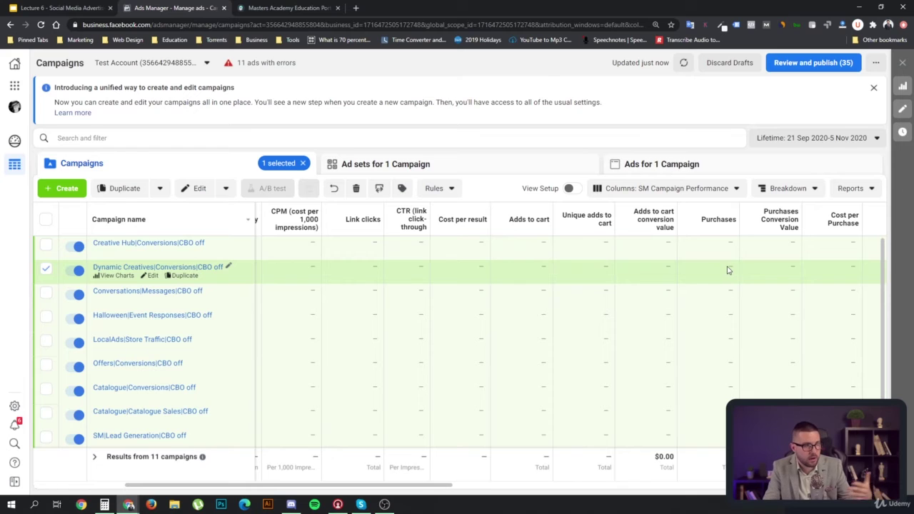
left_click(788, 244)
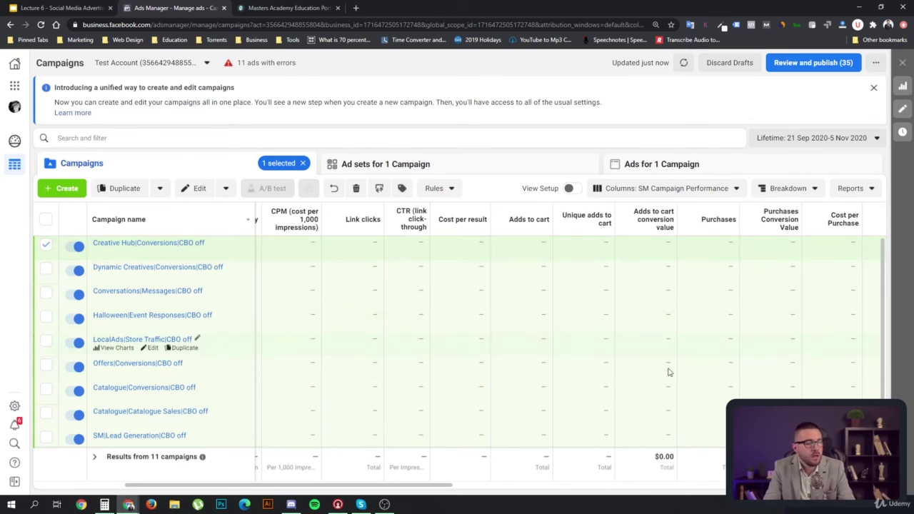
left_click_drag(436, 490, 457, 487)
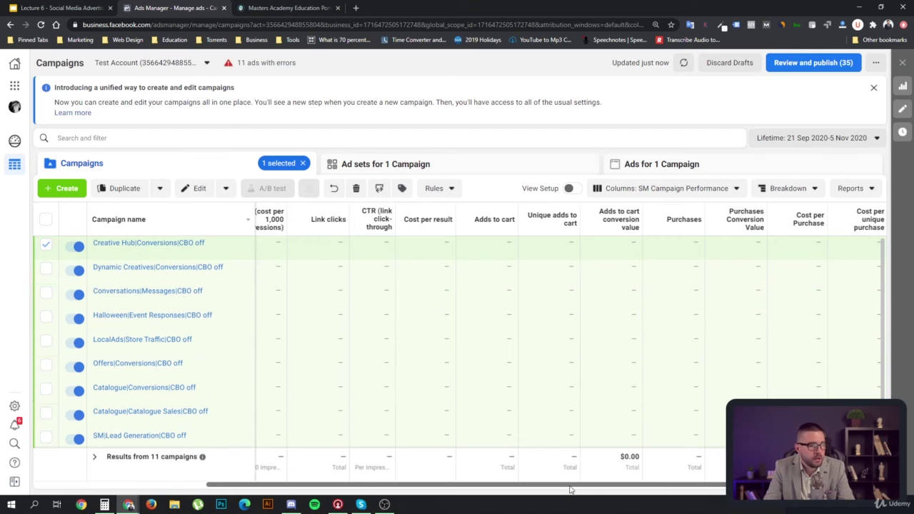
left_click_drag(575, 487, 683, 486)
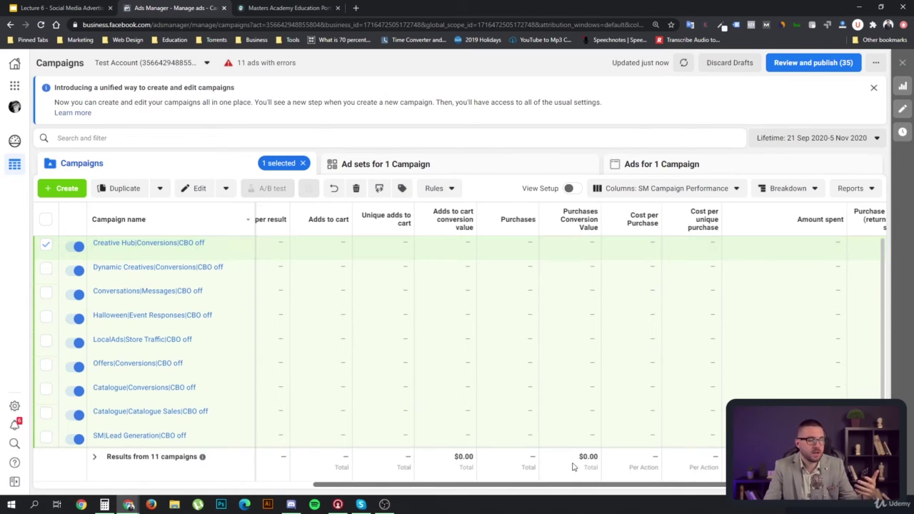
scroll(746, 257, "right", 1)
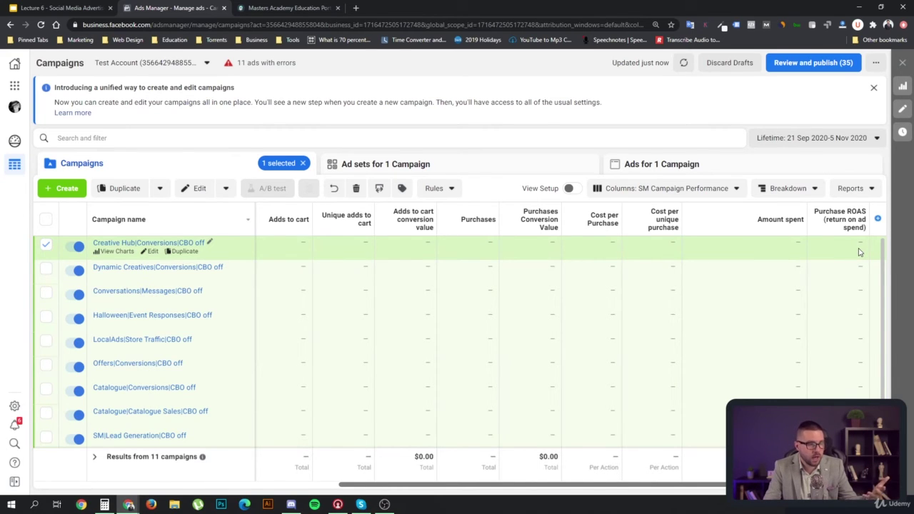
left_click(441, 164)
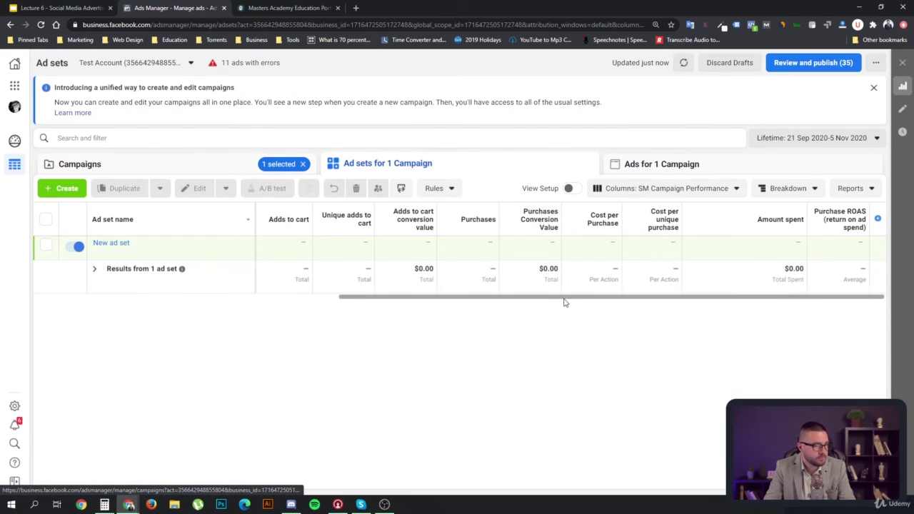
left_click_drag(591, 301, 410, 314)
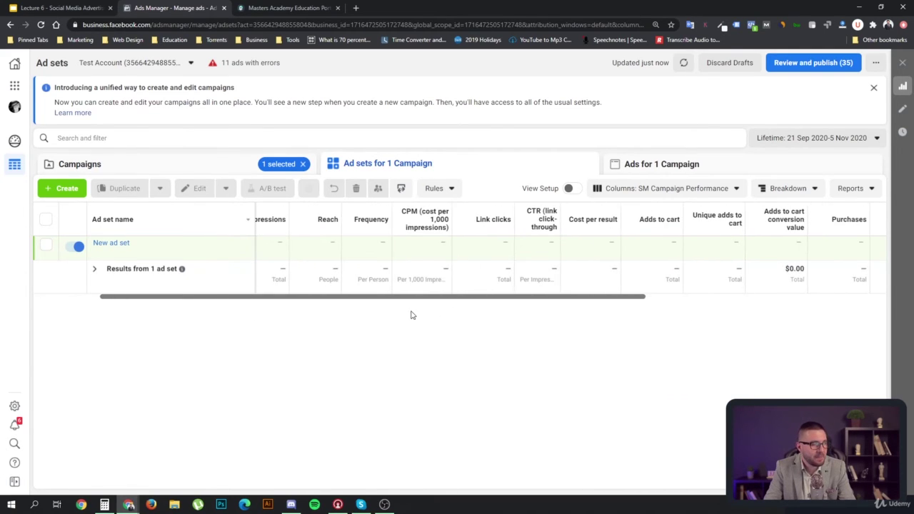
Open the column customisation for the ad sets and examine the available performance, engagement and conversion metrics without changing the selection
left_click(730, 191)
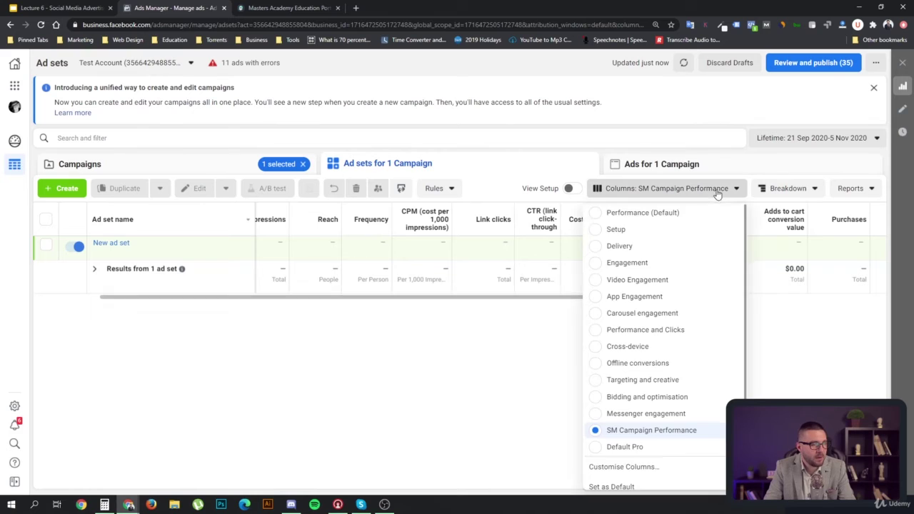
left_click(642, 468)
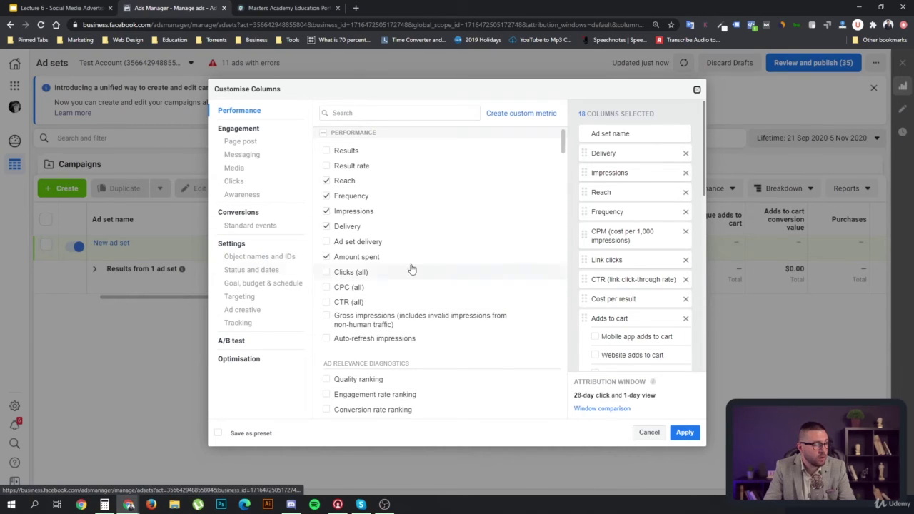
scroll(496, 211, "down", 3)
scroll(484, 214, "down", 2)
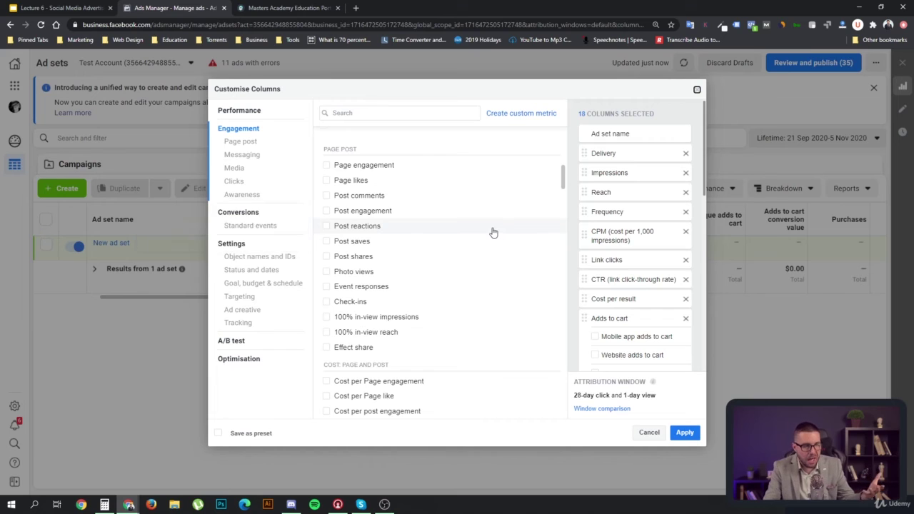
mouse_move(496, 233)
scroll(504, 238, "down", 1)
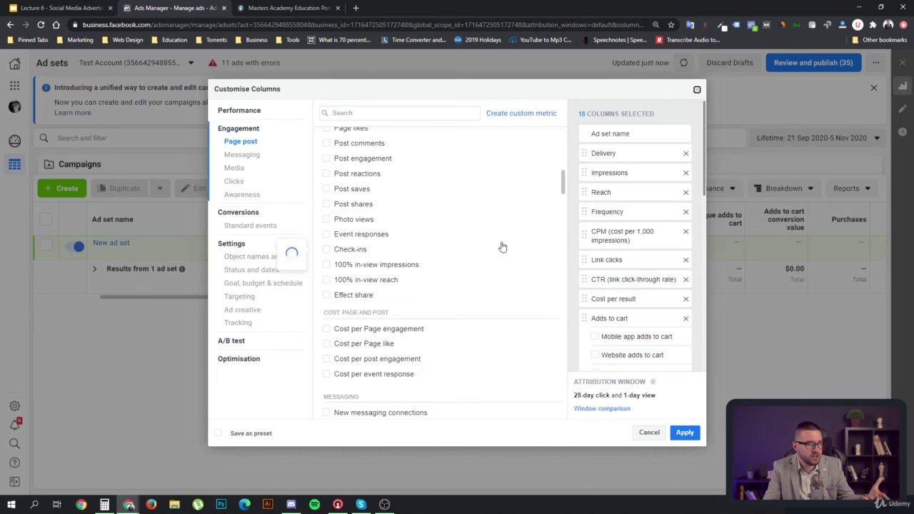
scroll(486, 242, "down", 1)
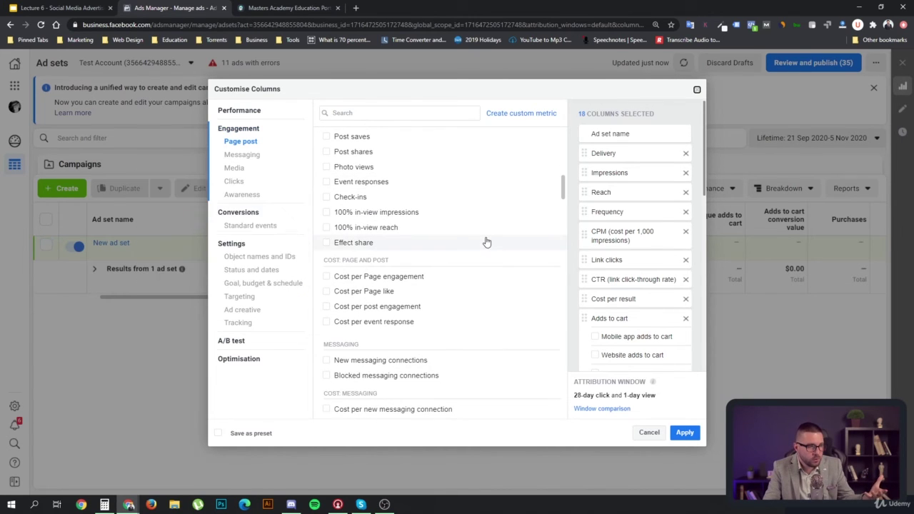
scroll(485, 241, "down", 1)
scroll(485, 241, "down", 2)
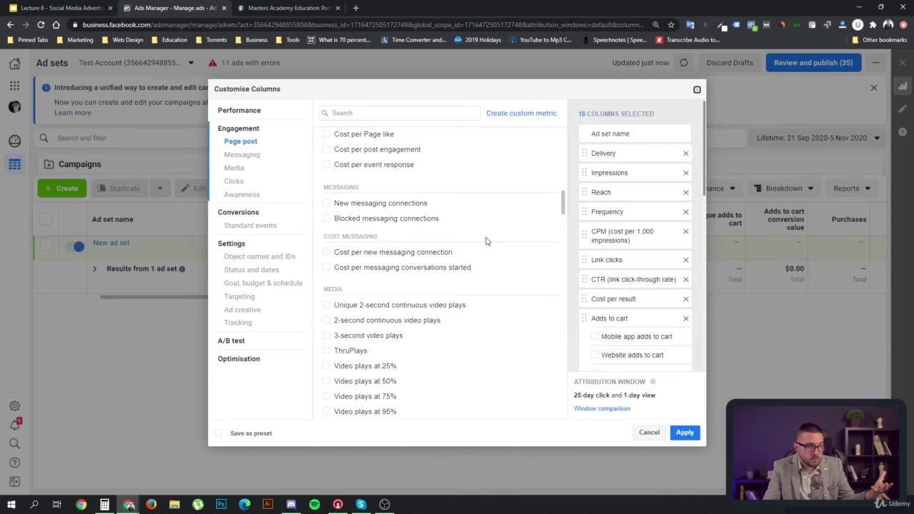
scroll(486, 241, "down", 5)
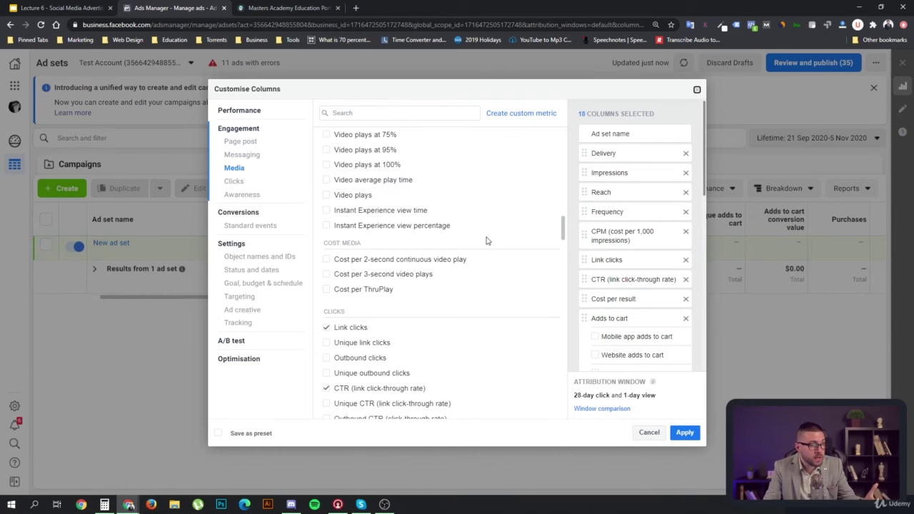
scroll(487, 239, "down", 4)
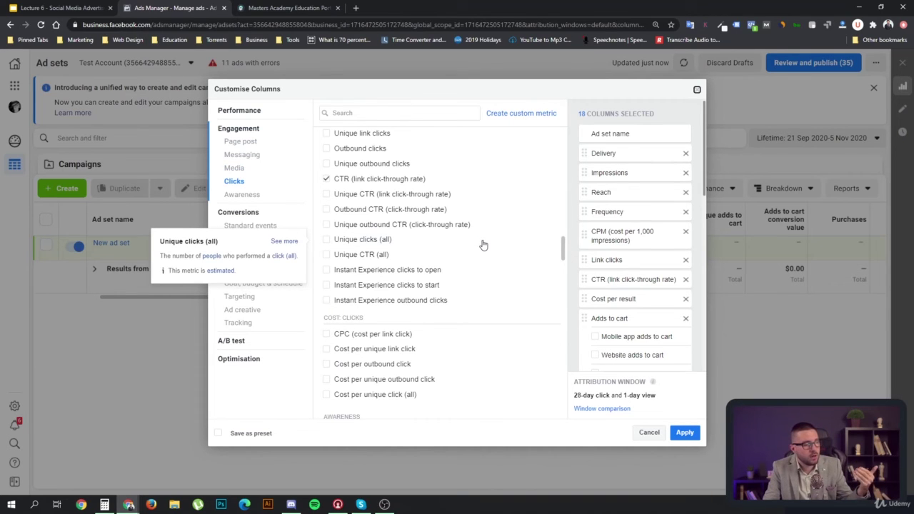
scroll(483, 245, "down", 4)
scroll(483, 246, "down", 2)
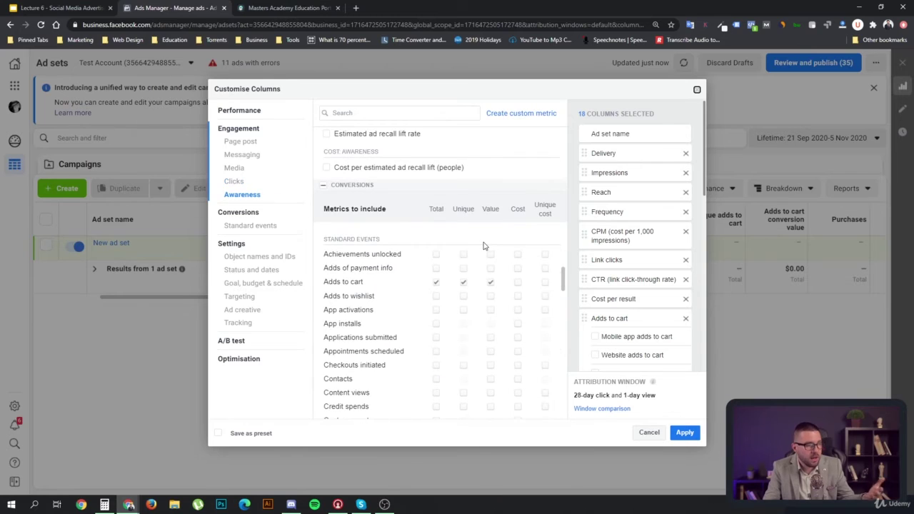
scroll(482, 247, "down", 1)
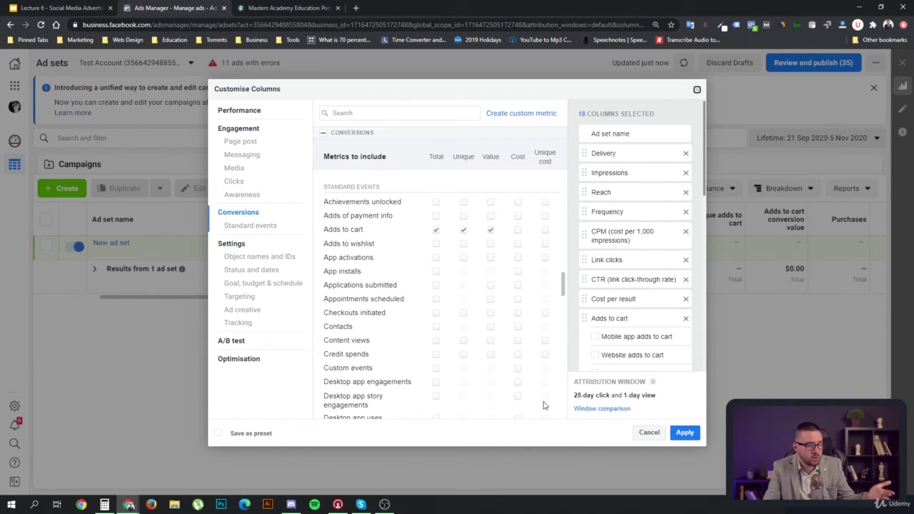
scroll(467, 334, "down", 4)
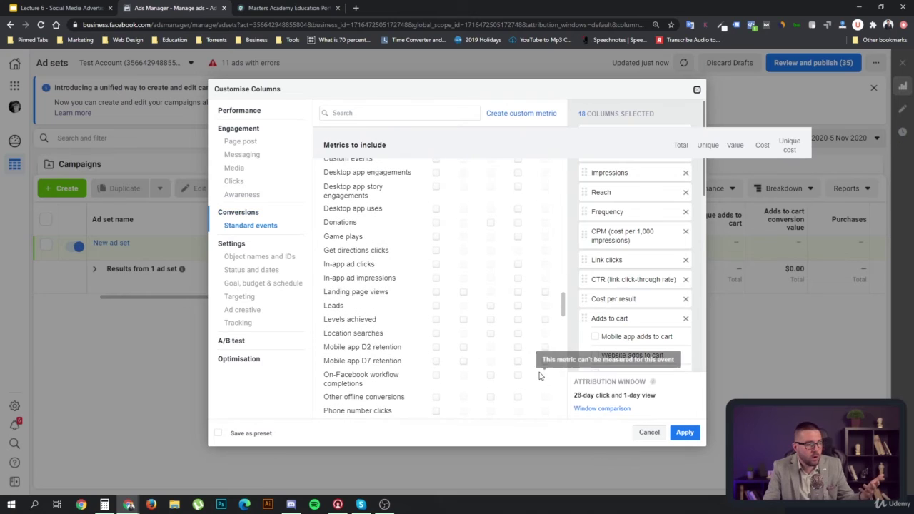
left_click(649, 434)
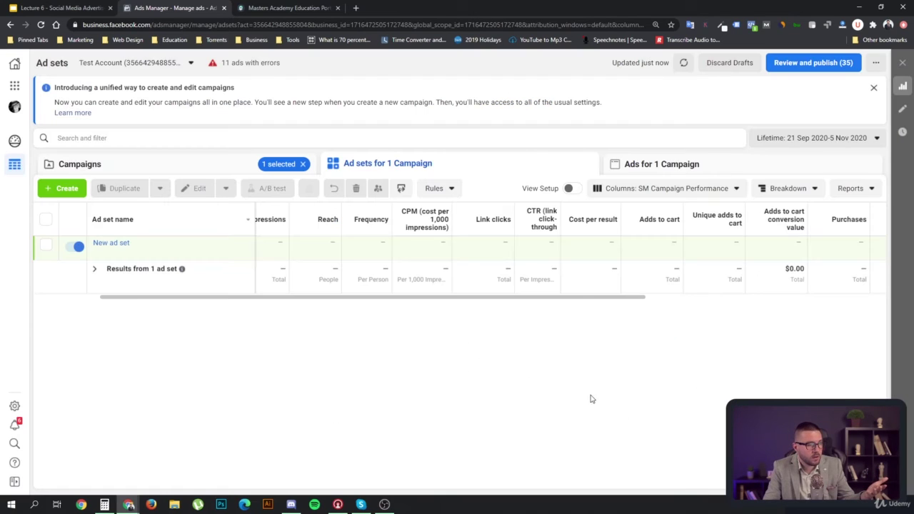
Check the columns at ad level, return to the ad sets, and set the SM Campaign Performance preset as the default
left_click(697, 164)
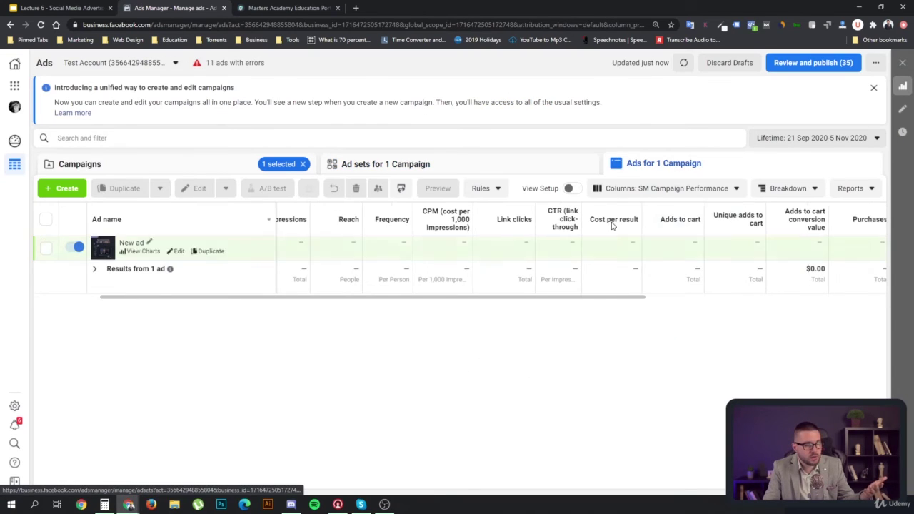
left_click(555, 171)
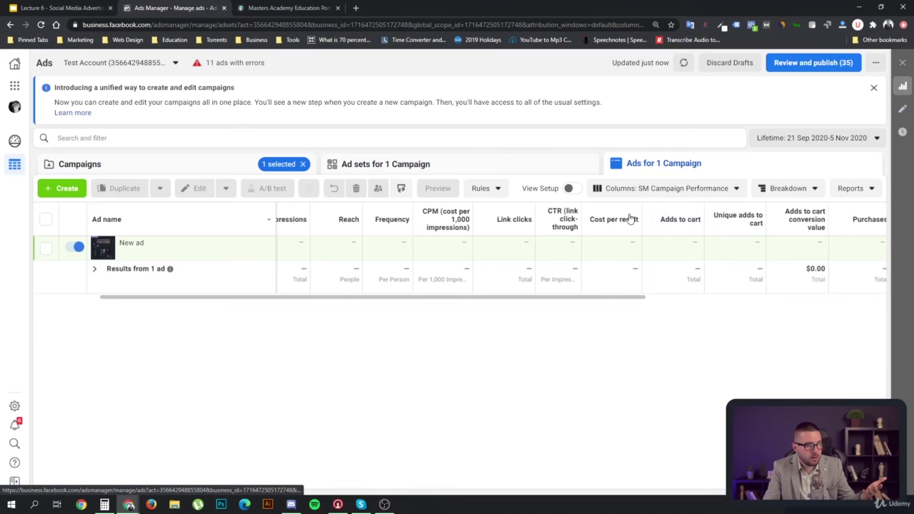
left_click(700, 190)
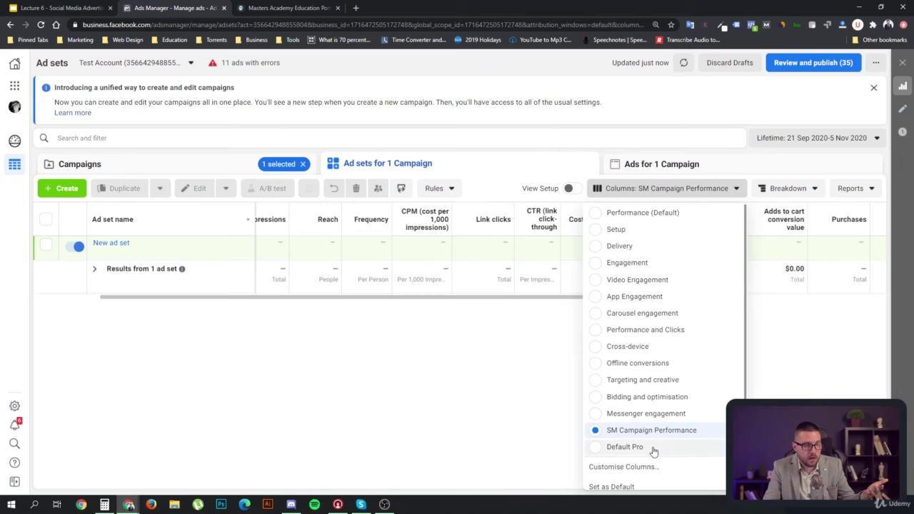
left_click(624, 488)
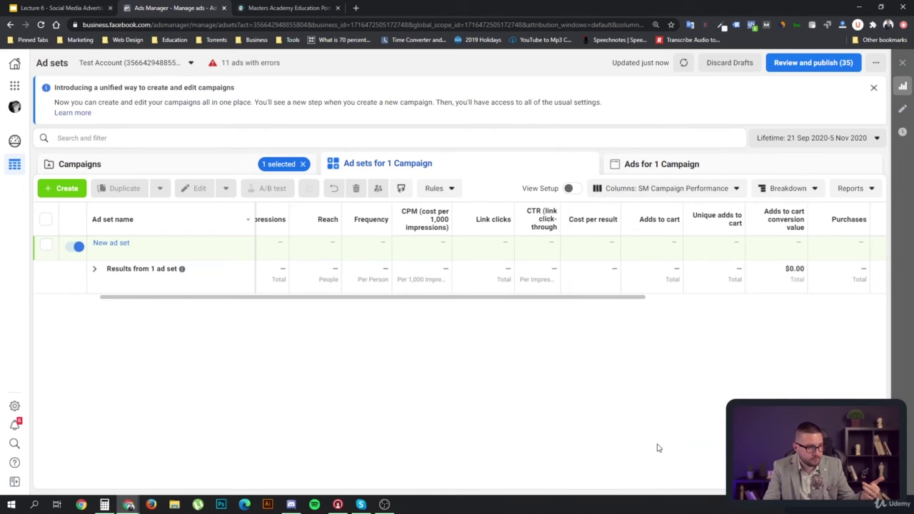
Customise the preset's columns by replacing Delivery with Ad set delivery, placed directly after Ad set name
left_click(638, 189)
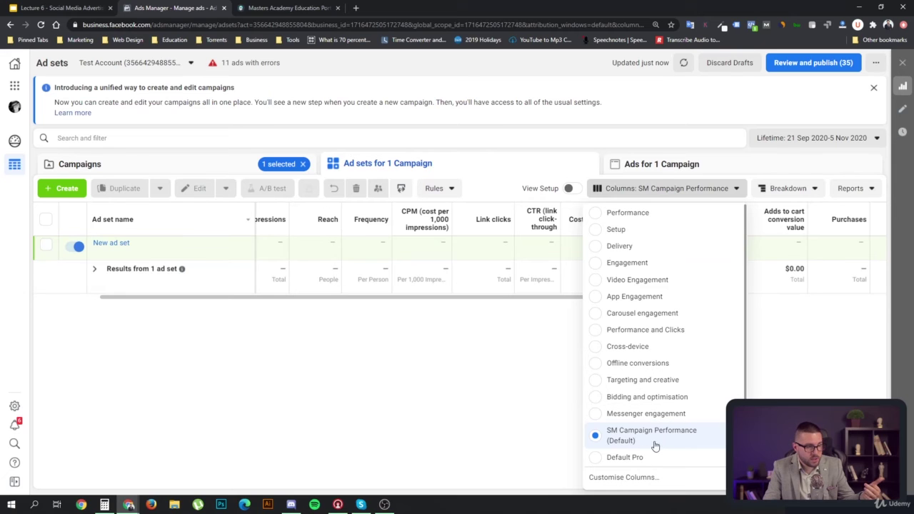
left_click(635, 481)
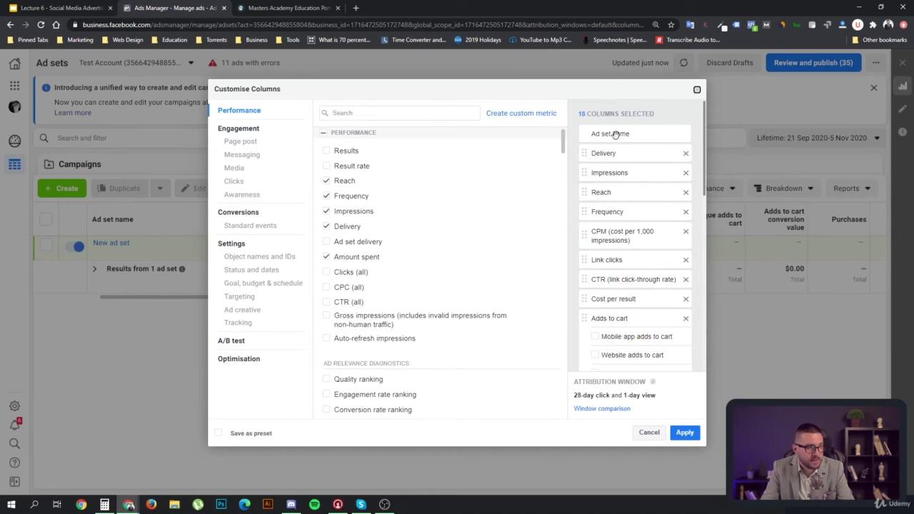
left_click(327, 244)
mouse_move(328, 228)
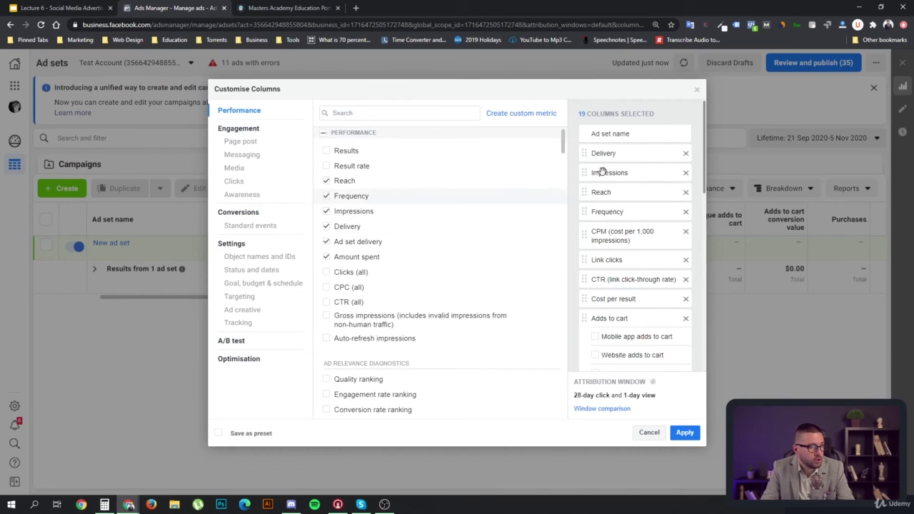
scroll(653, 266, "down", 10)
left_click_drag(587, 350, 591, 157)
left_click(685, 173)
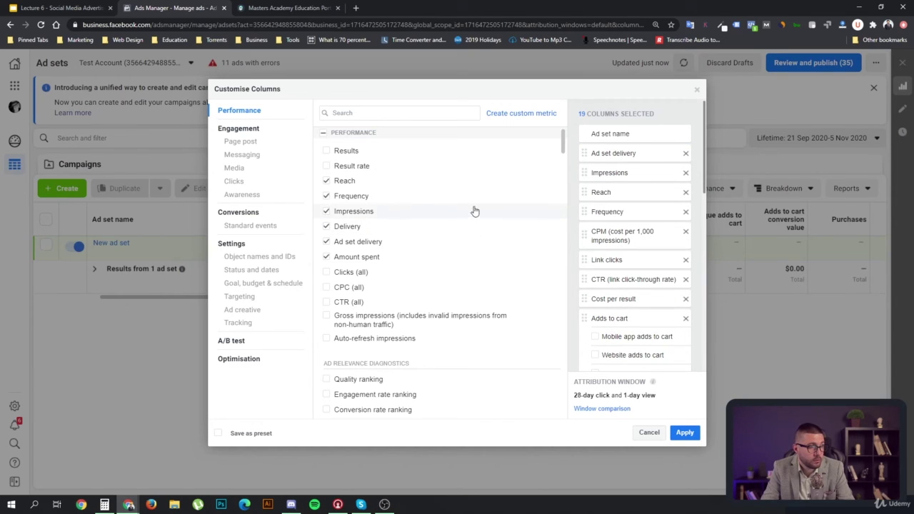
left_click(326, 227)
left_click(330, 229)
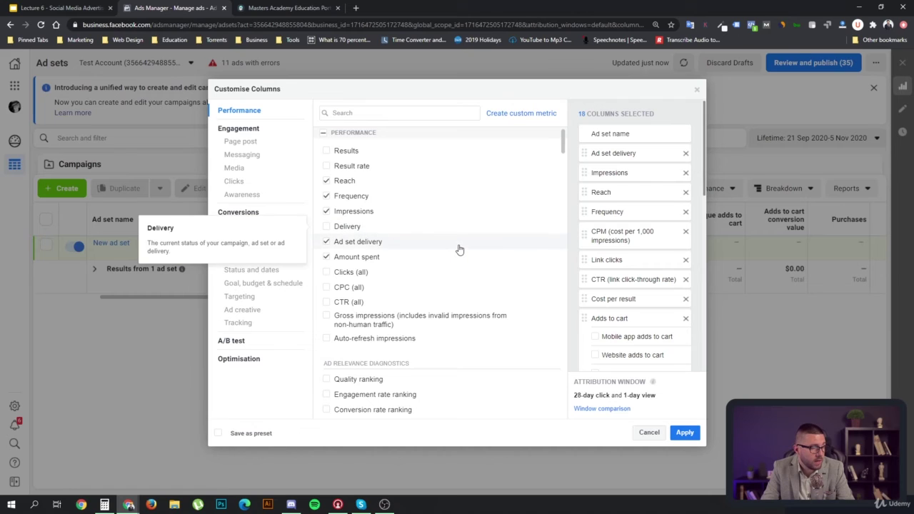
Add the Objective column from the goal, budget and schedule settings and place it directly after Ad set name
scroll(454, 239, "down", 1)
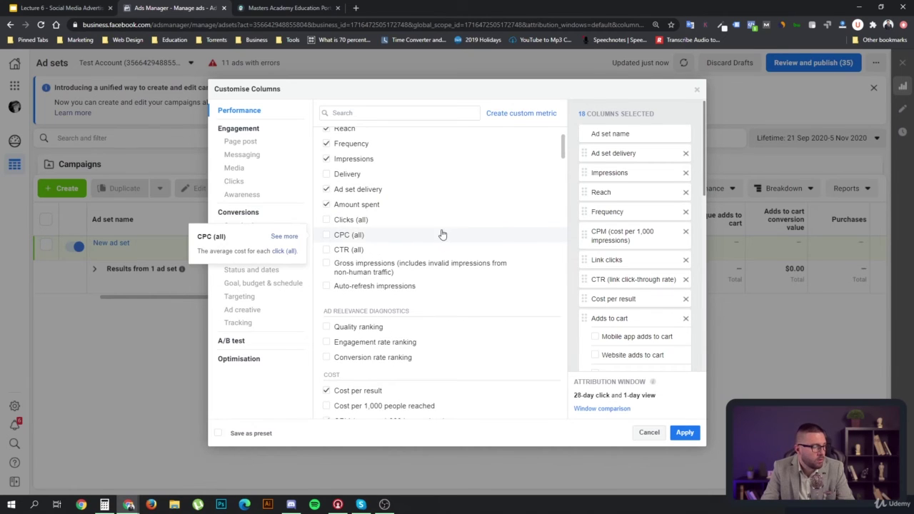
scroll(444, 244, "down", 3)
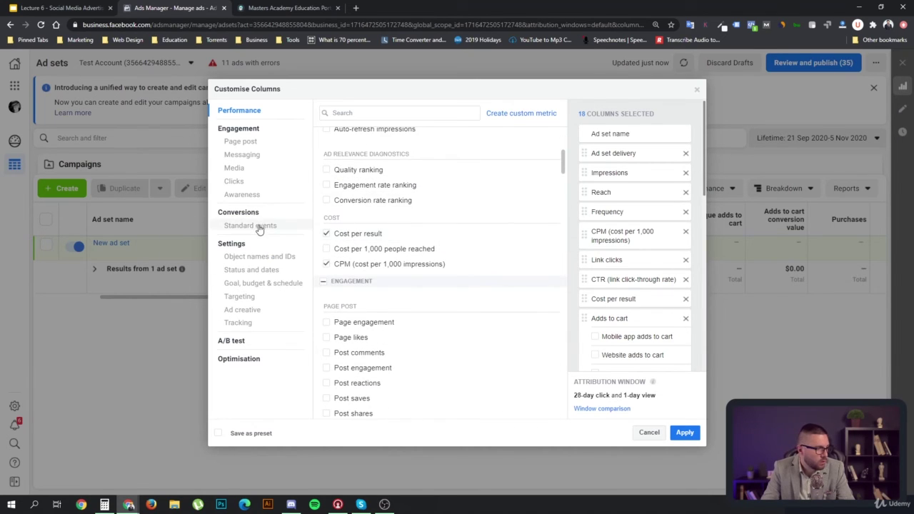
left_click(273, 286)
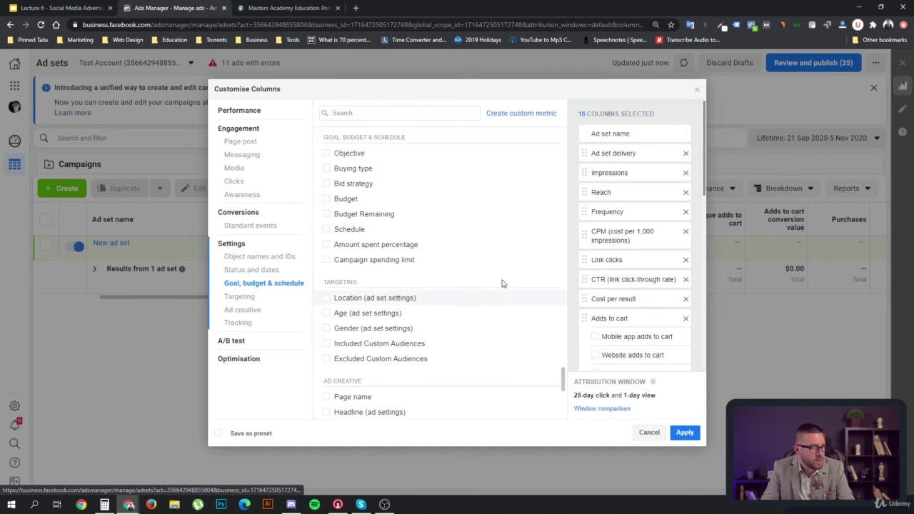
mouse_move(341, 157)
left_click(342, 155)
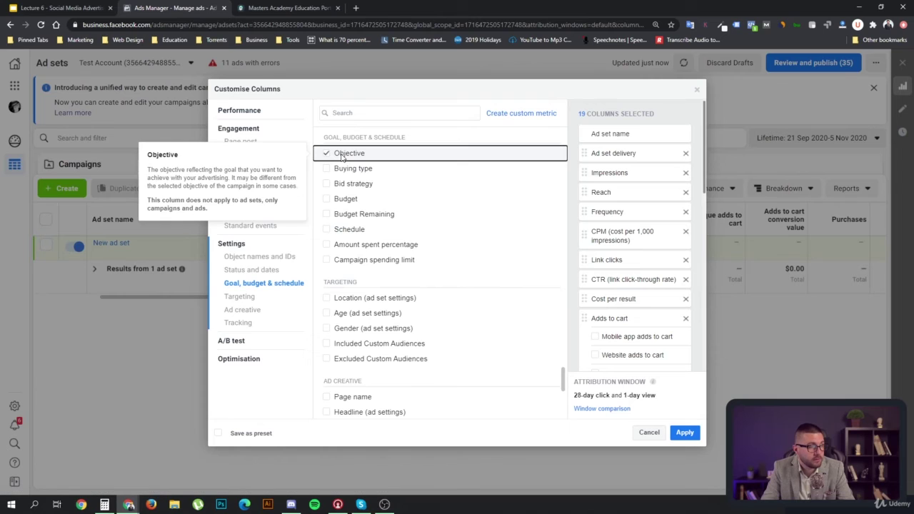
scroll(661, 314, "down", 10)
left_click_drag(584, 351, 584, 152)
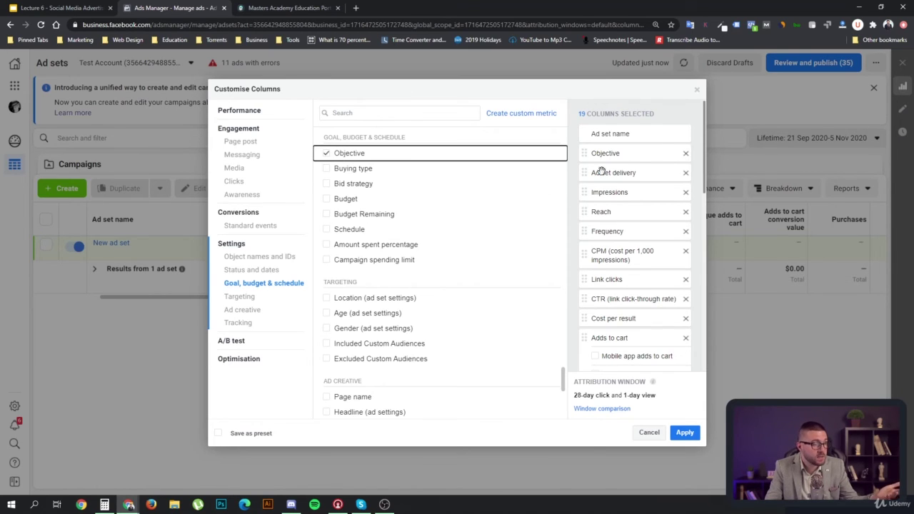
Add the Budget column directly before Ad set delivery and remove the Objective column from the selection
left_click(327, 201)
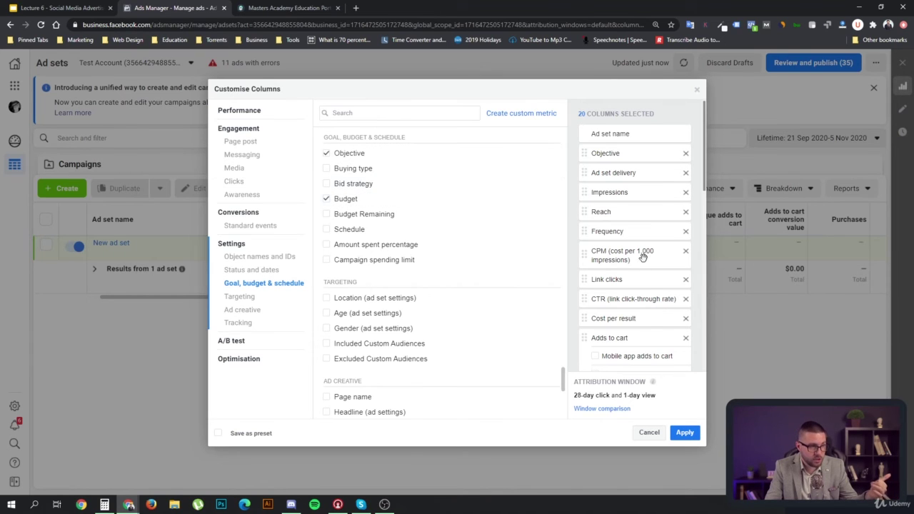
scroll(639, 257, "down", 10)
left_click_drag(604, 350, 617, 174)
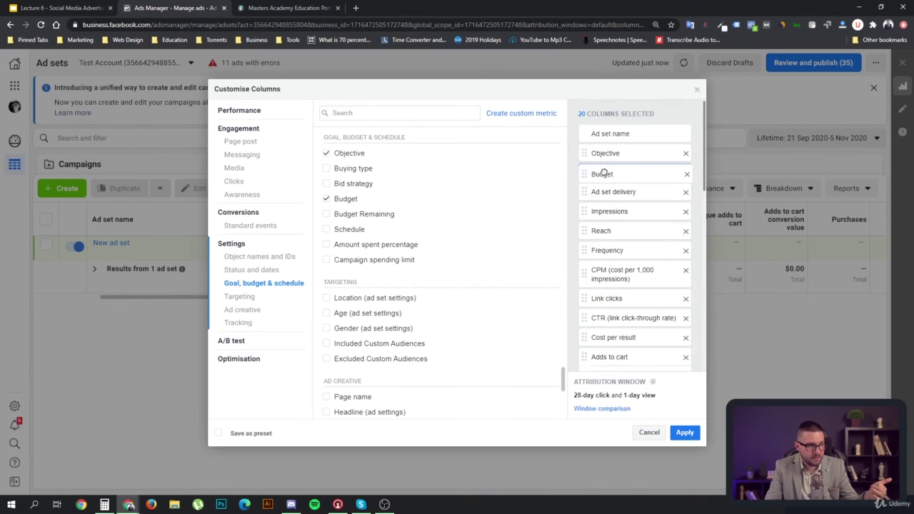
left_click(686, 154)
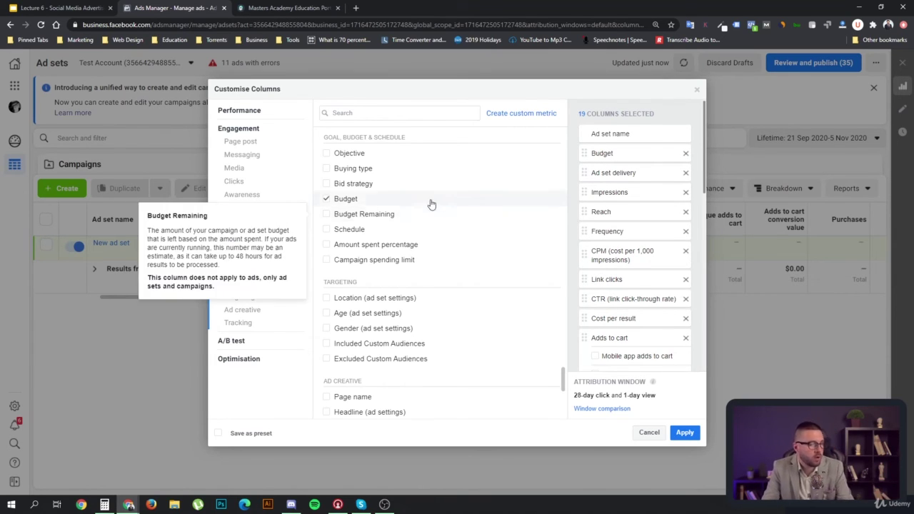
Examine the descriptions of the Budget Remaining and Schedule columns and of the location, age and custom audience targeting columns
mouse_move(393, 206)
mouse_move(349, 227)
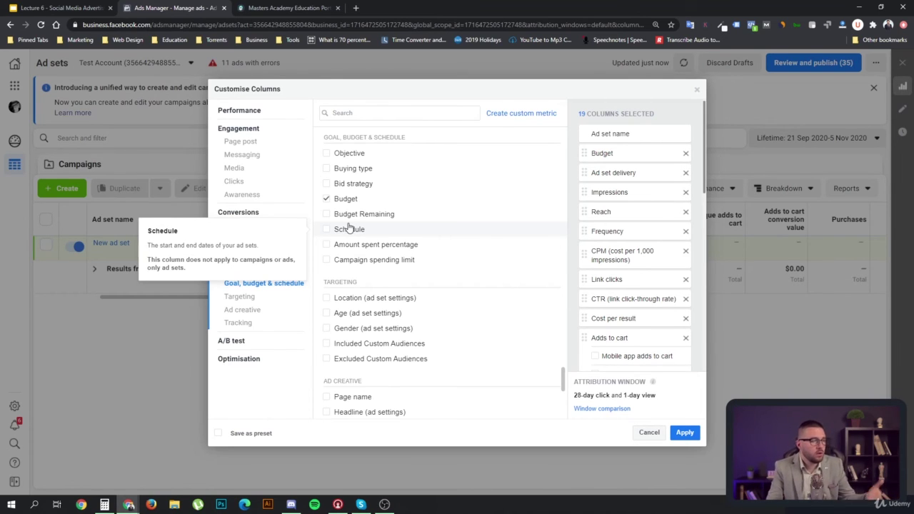
mouse_move(328, 214)
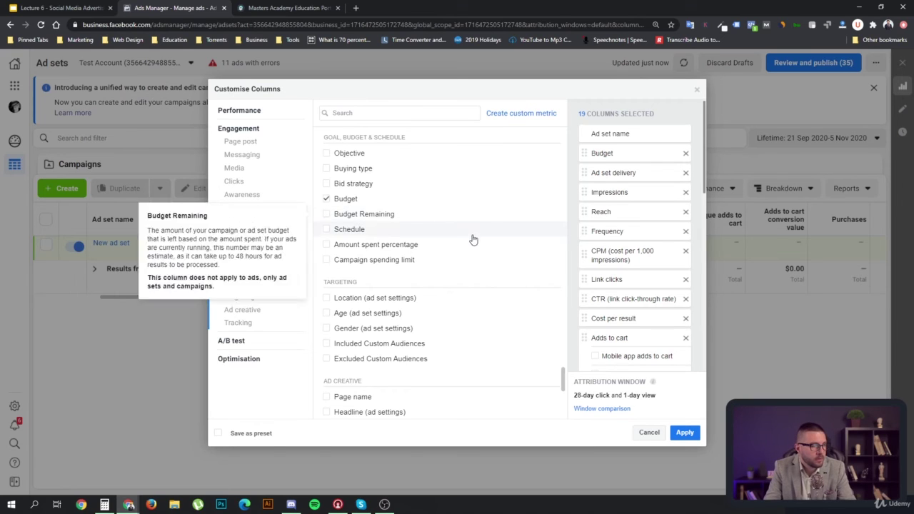
scroll(468, 250, "down", 1)
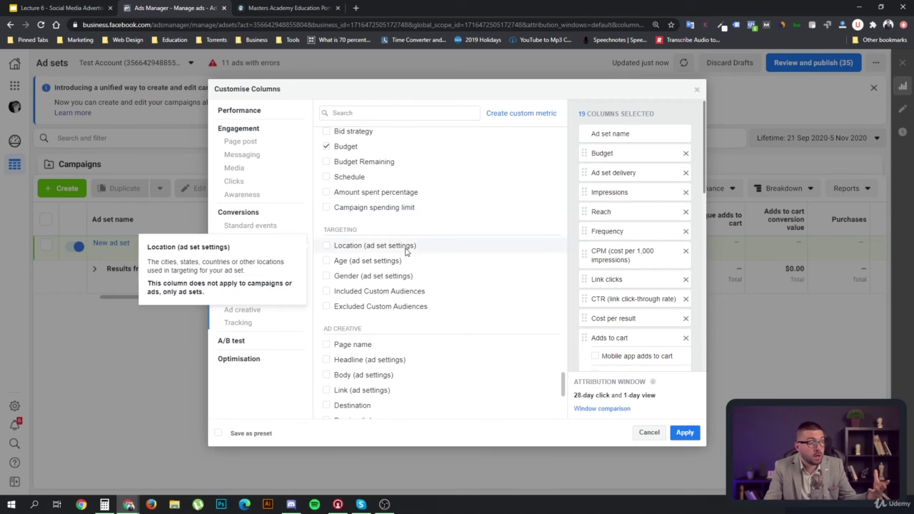
mouse_move(455, 258)
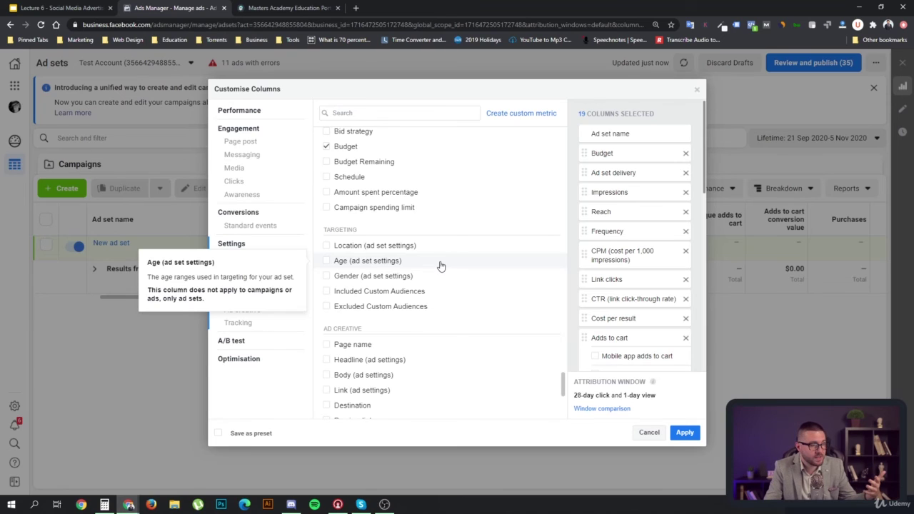
mouse_move(424, 253)
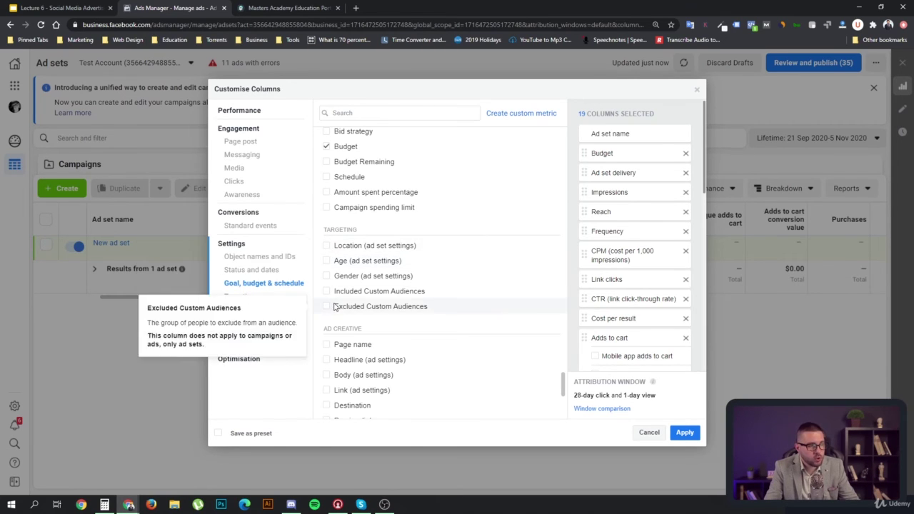
scroll(508, 261, "down", 1)
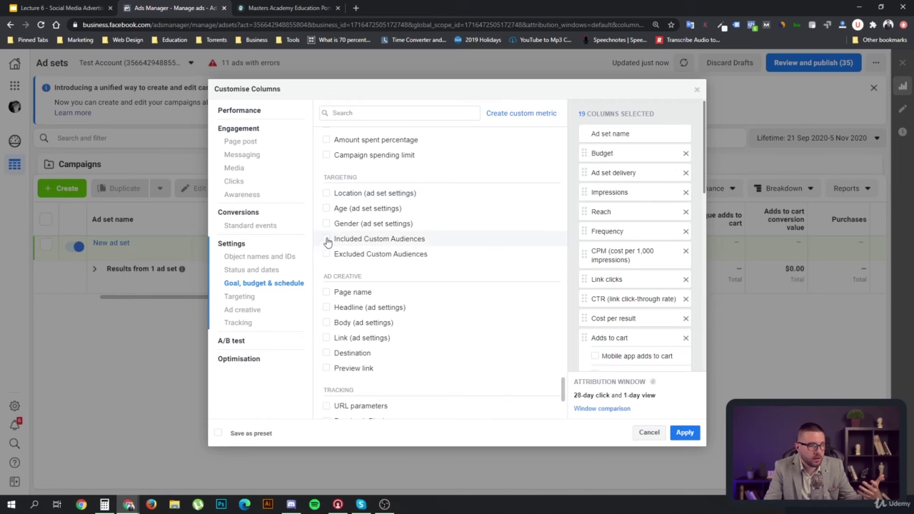
Examine the available targeting, ad creative, tracking, A/B test and optimisation columns, including the Variable and Optimisation events descriptions
mouse_move(331, 259)
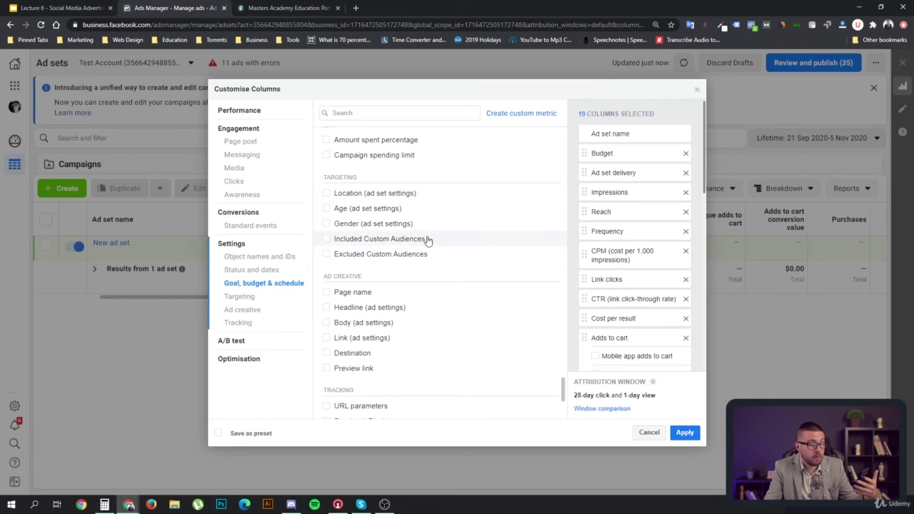
scroll(463, 247, "down", 1)
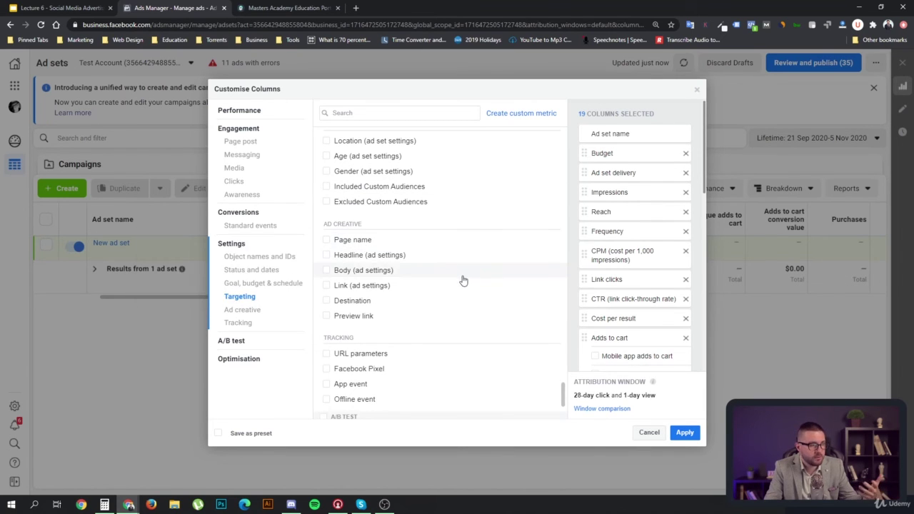
scroll(463, 279, "down", 1)
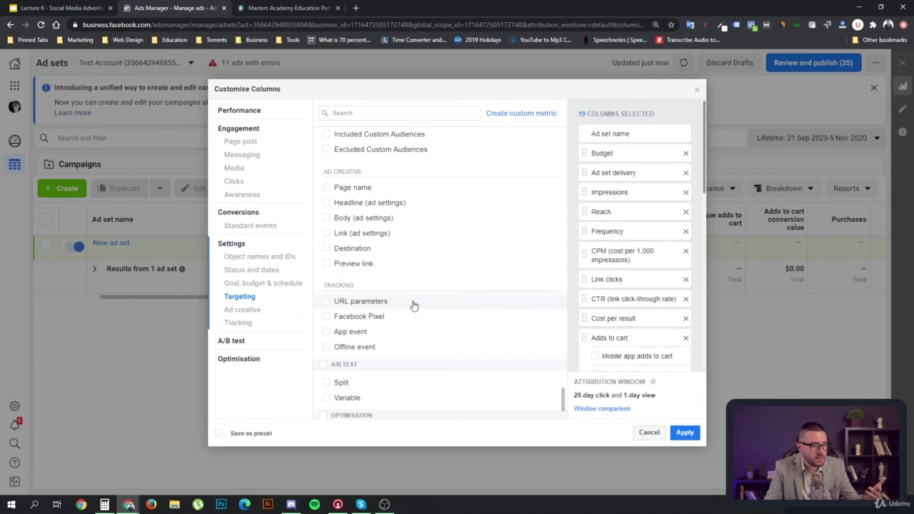
scroll(418, 317, "down", 1)
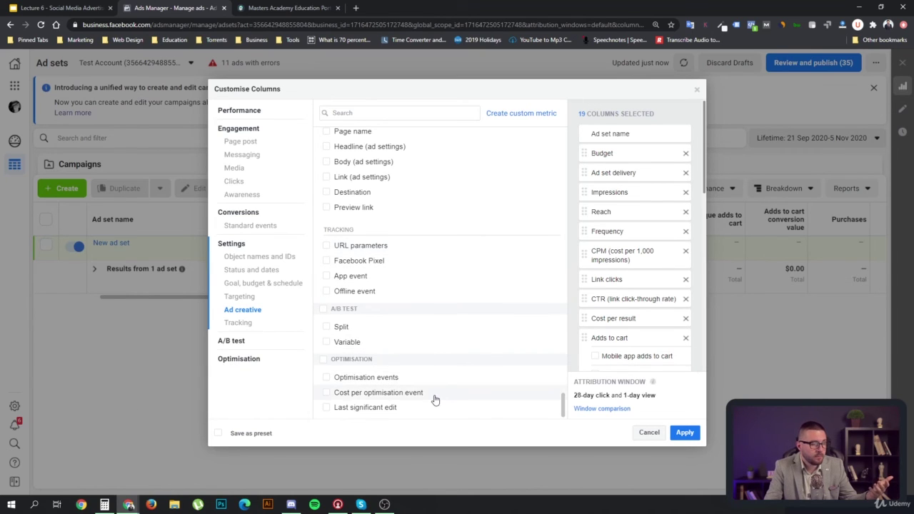
mouse_move(325, 326)
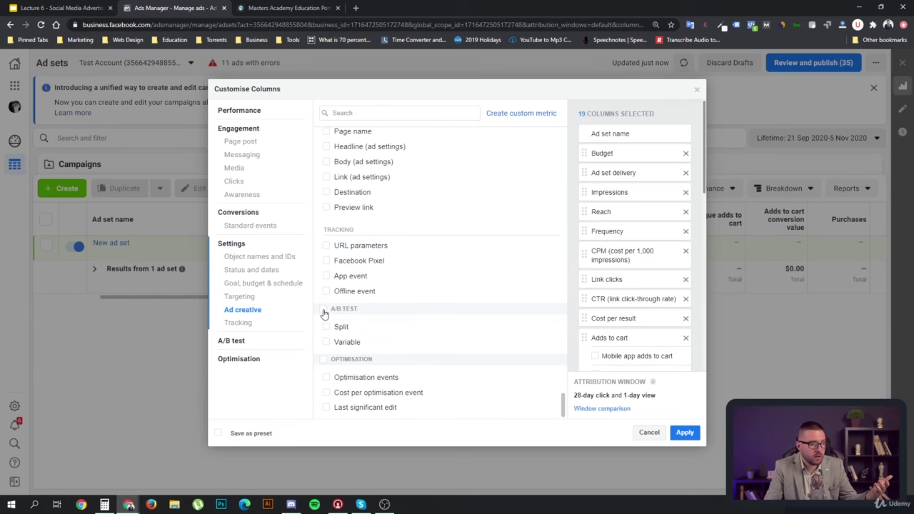
left_click(324, 310)
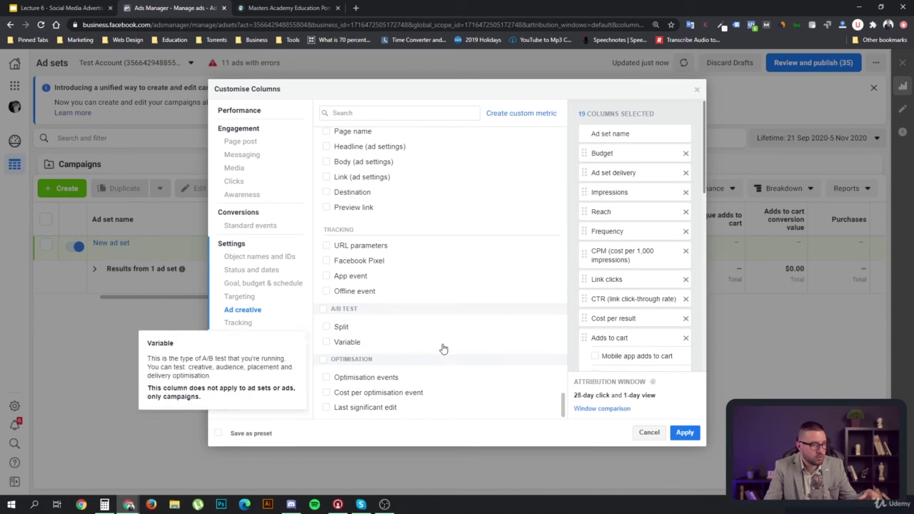
mouse_move(408, 377)
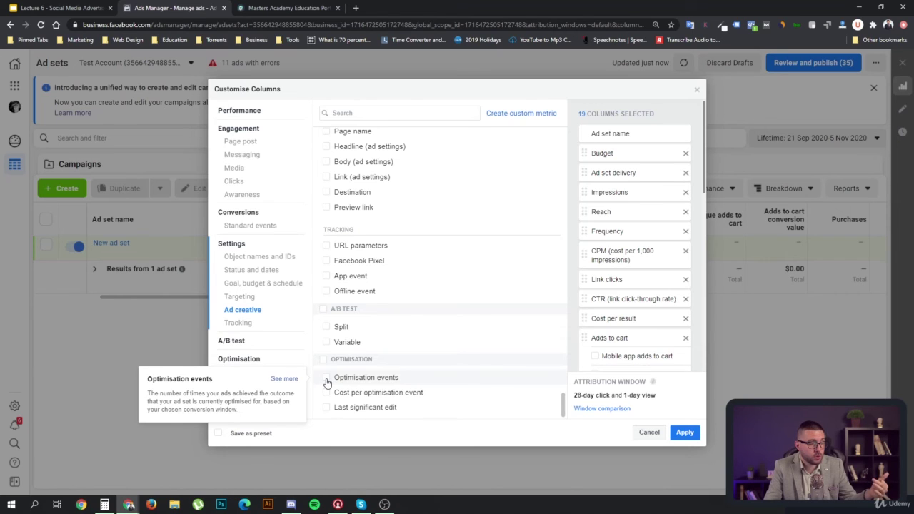
mouse_move(332, 400)
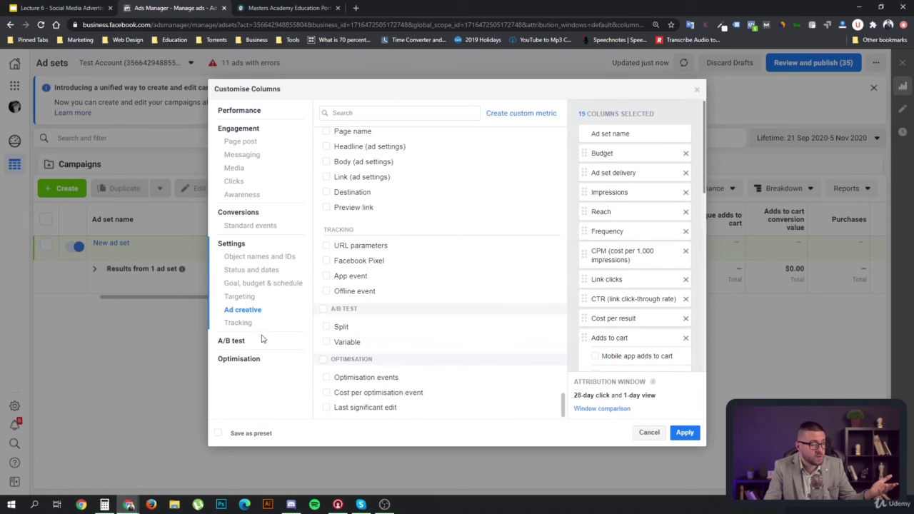
scroll(476, 305, "up", 2)
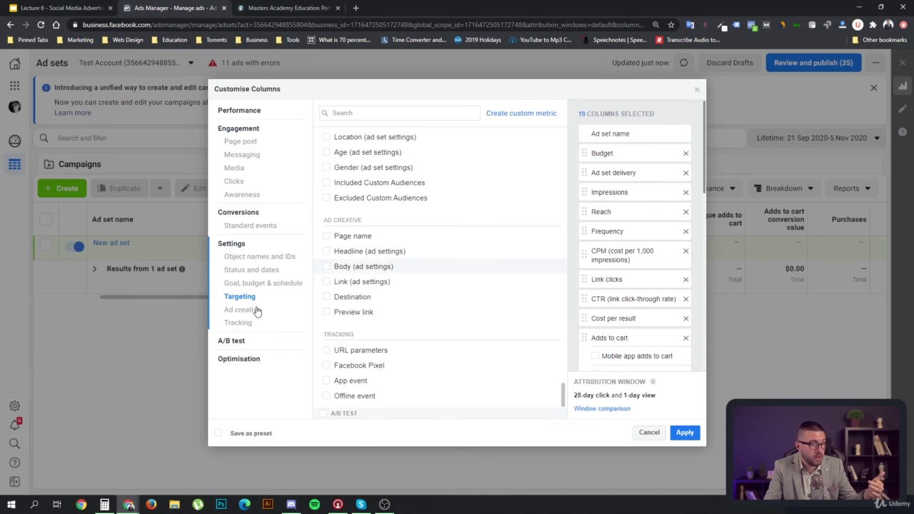
Save the ad set columns as the preset SM Campaign Performance, replacing the existing preset of that name
left_click(256, 116)
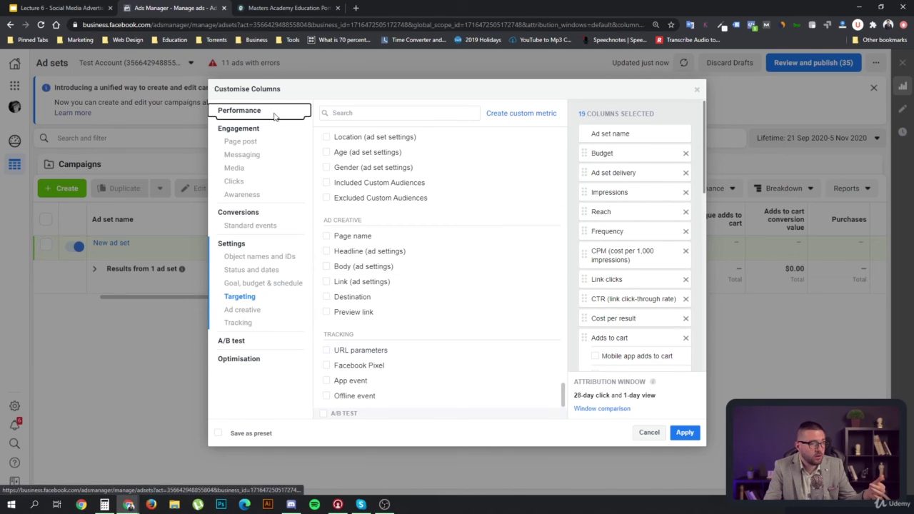
scroll(477, 262, "up", 5)
scroll(478, 262, "up", 10)
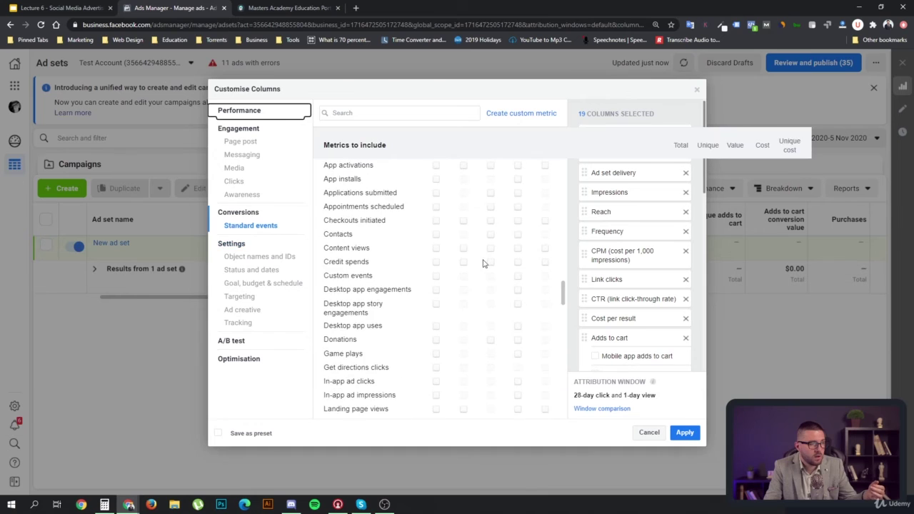
scroll(478, 263, "up", 4)
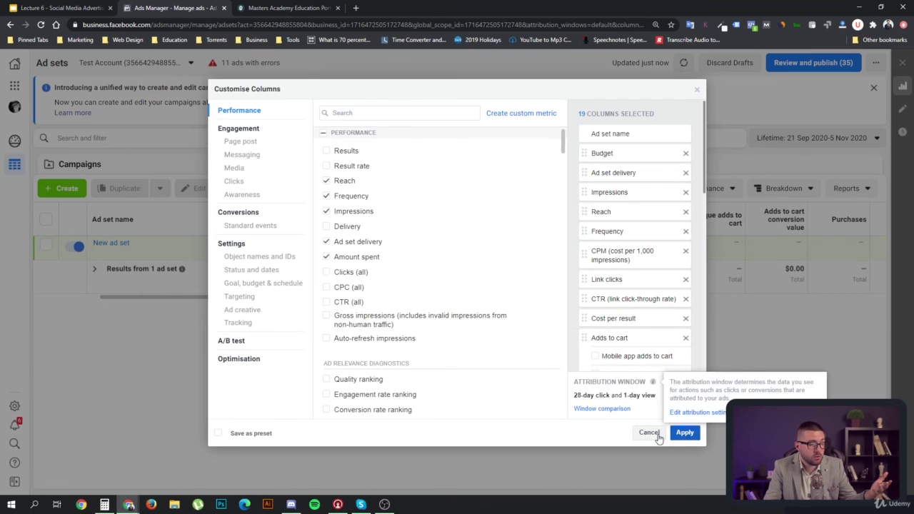
left_click(254, 440)
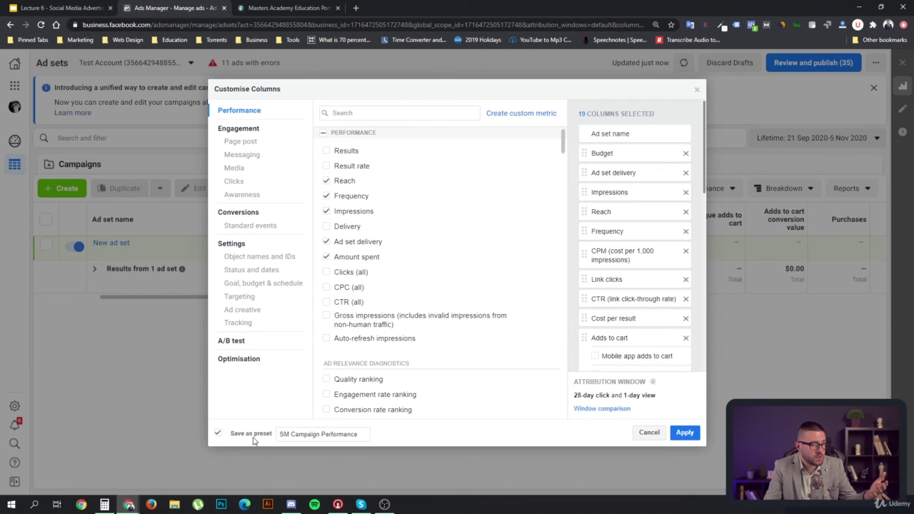
left_click(684, 434)
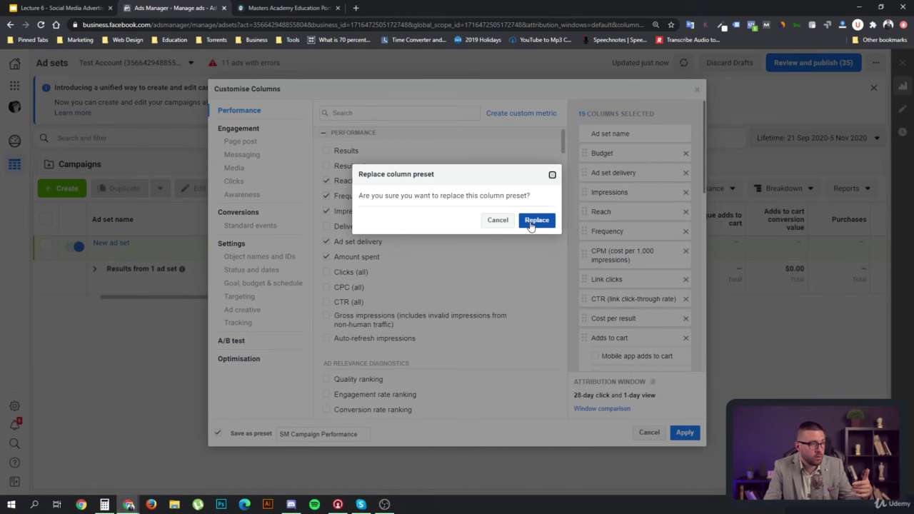
left_click(536, 220)
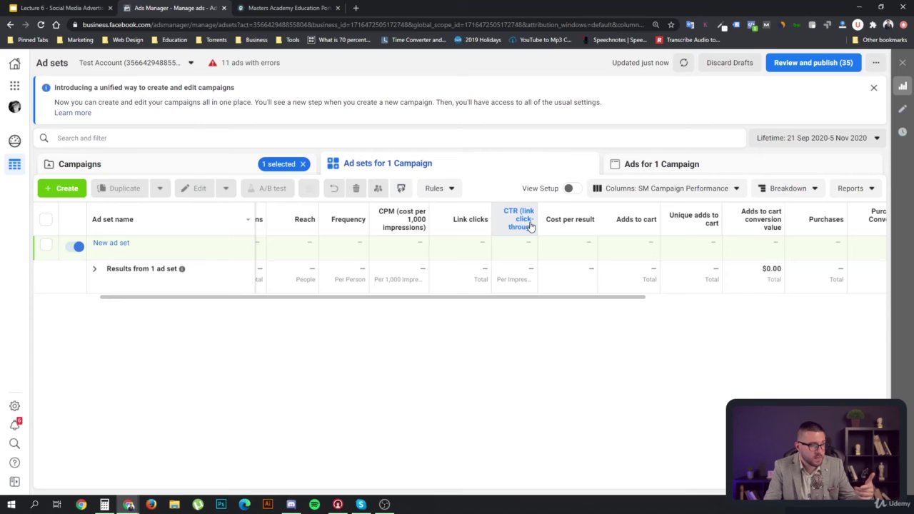
Switch to the ads of the selected campaign and open the column customisation for that level
left_click(670, 167)
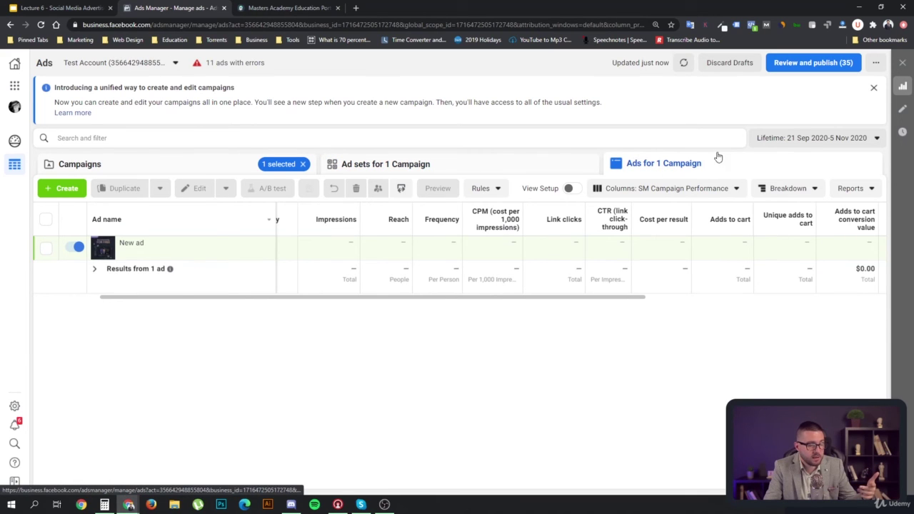
left_click(735, 191)
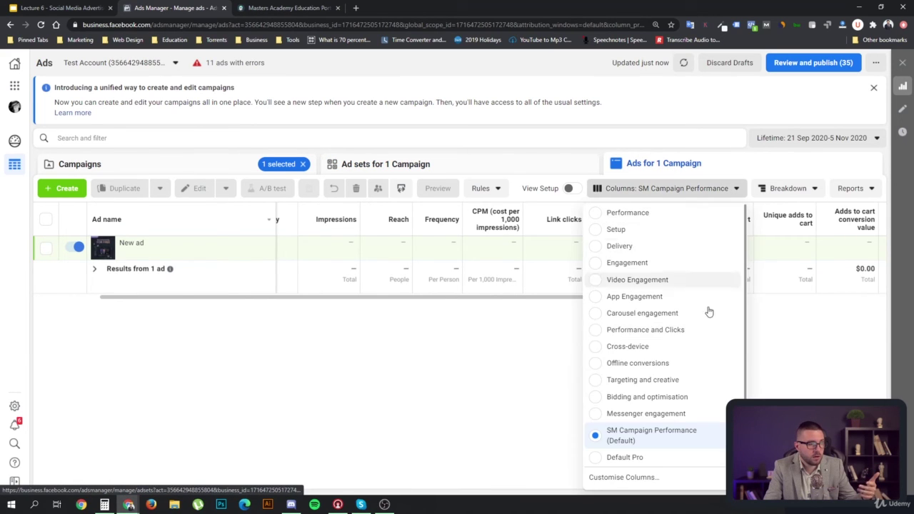
left_click(645, 479)
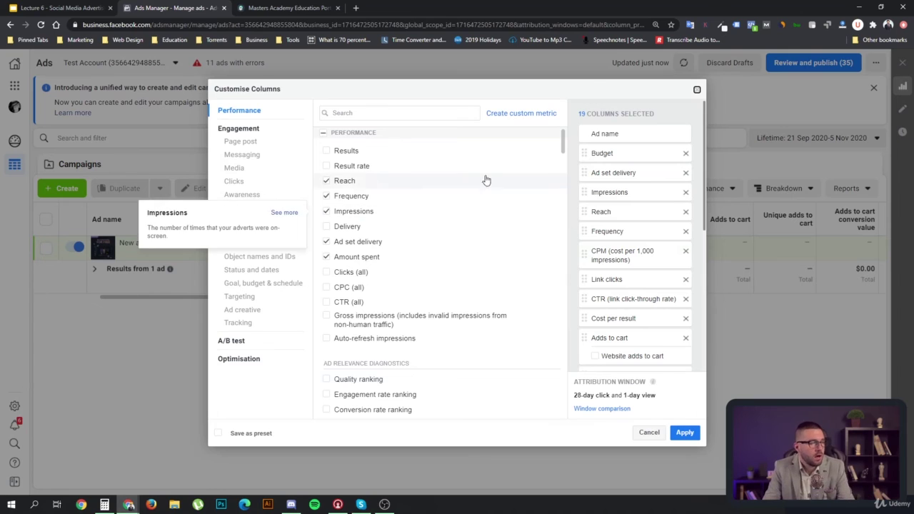
mouse_move(489, 184)
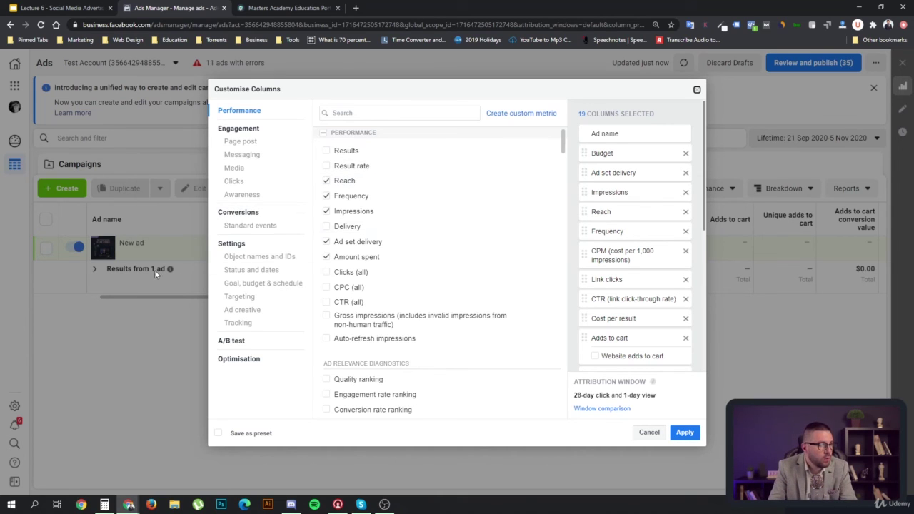
Add the ad relevance diagnostics columns Quality ranking, Engagement rate ranking and Conversion rate ranking
left_click(364, 113)
scroll(439, 226, "down", 2)
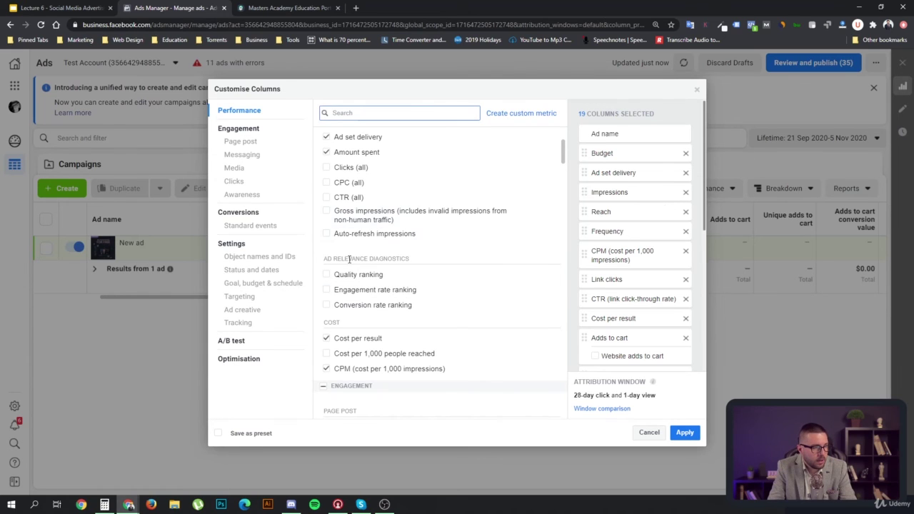
left_click_drag(325, 261, 427, 262)
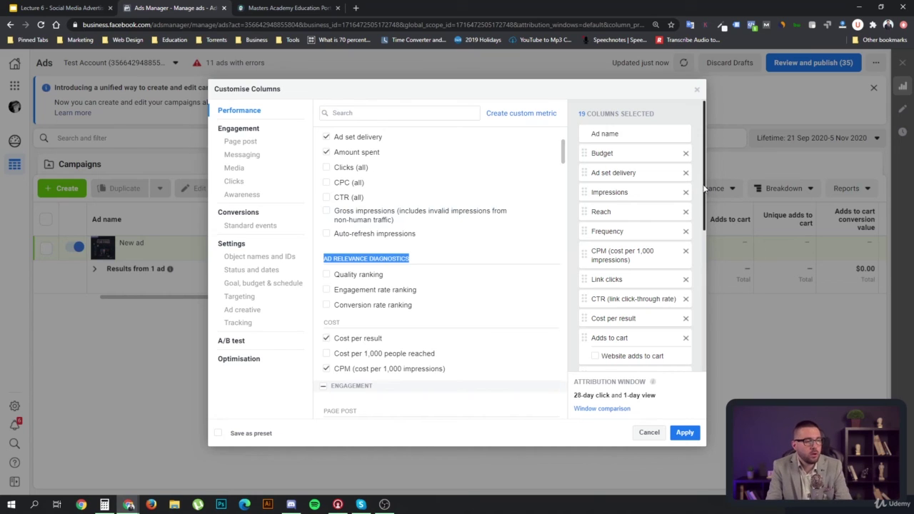
scroll(703, 184, "down", 5)
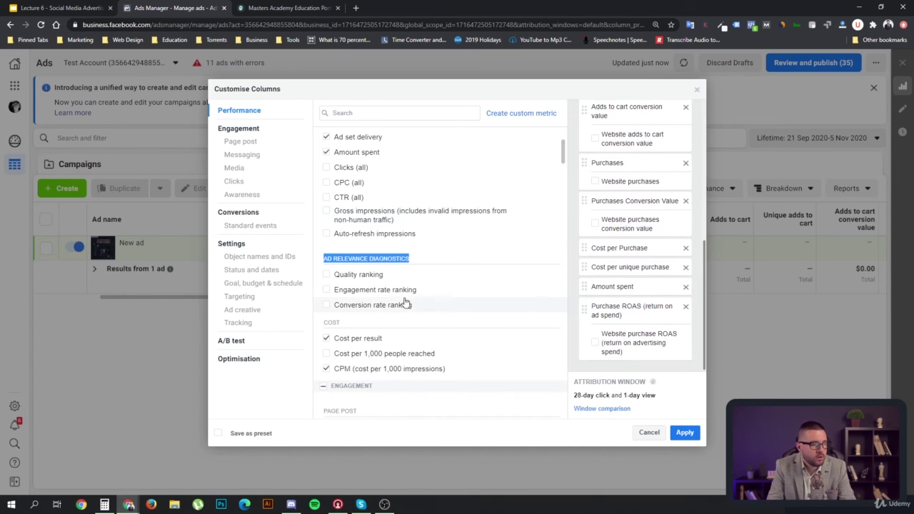
left_click(328, 275)
left_click(327, 290)
left_click(328, 307)
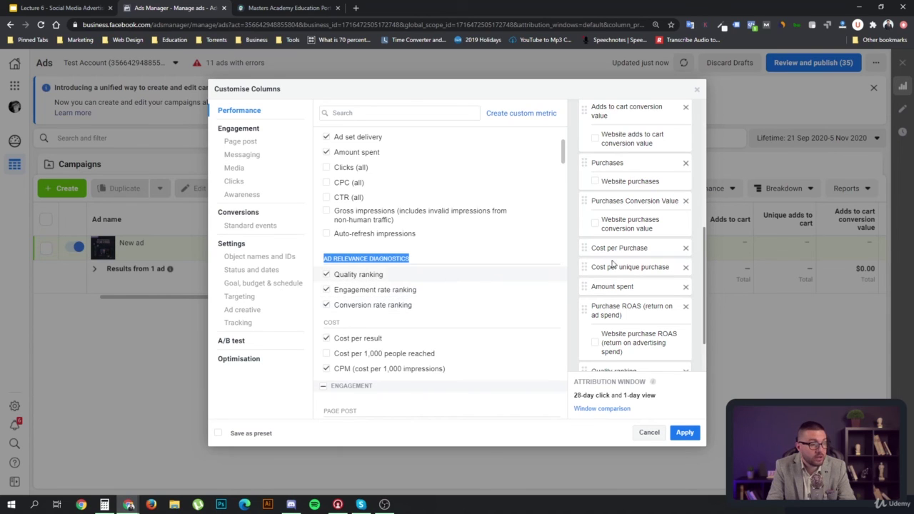
Place Quality ranking, Engagement rate ranking and Conversion rate ranking between Cost per unique purchase and Amount spent
scroll(651, 279, "down", 2)
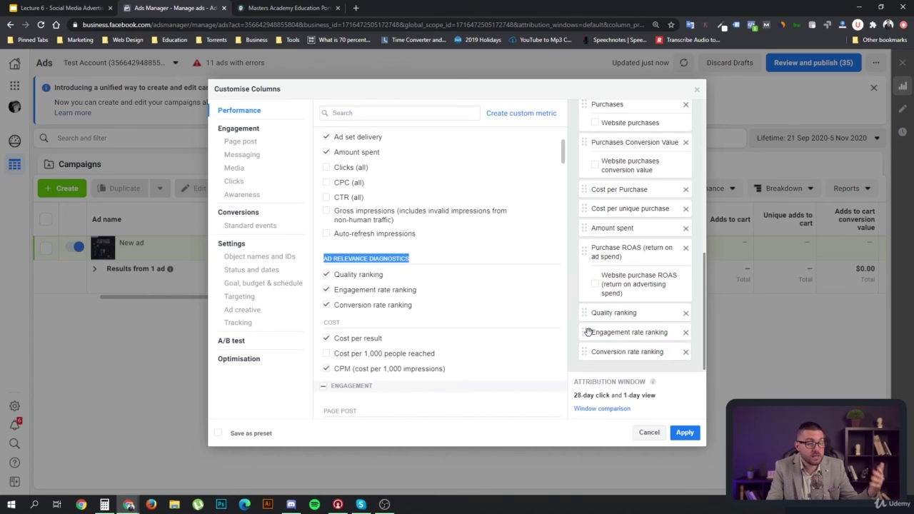
left_click_drag(585, 312, 587, 226)
left_click_drag(594, 334, 587, 248)
left_click_drag(585, 352, 591, 267)
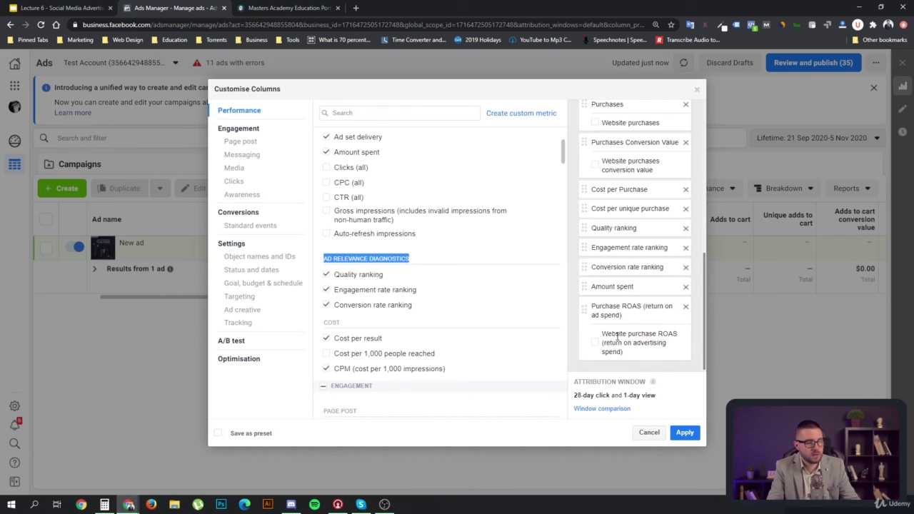
Move Engagement rate ranking, Quality ranking and Conversion rate ranking, in that order, to the end after Purchase ROAS
left_click_drag(585, 244, 585, 351)
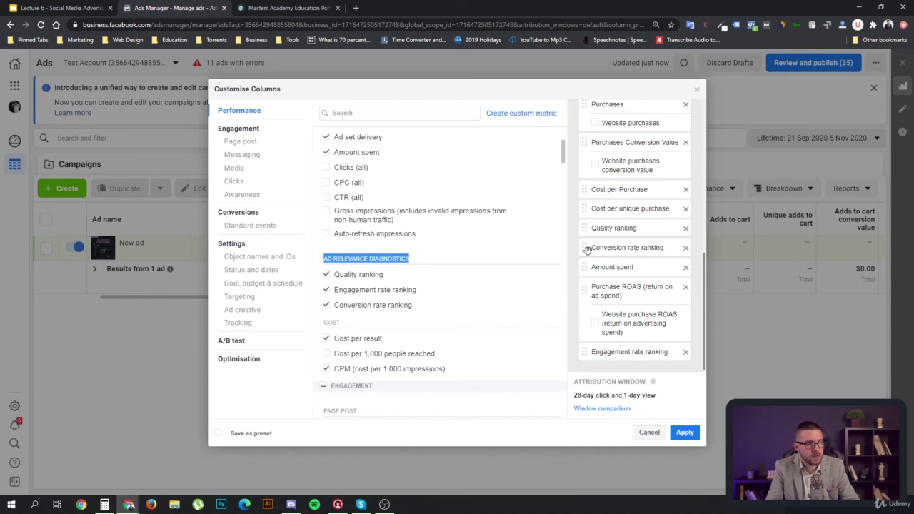
left_click_drag(585, 228, 585, 353)
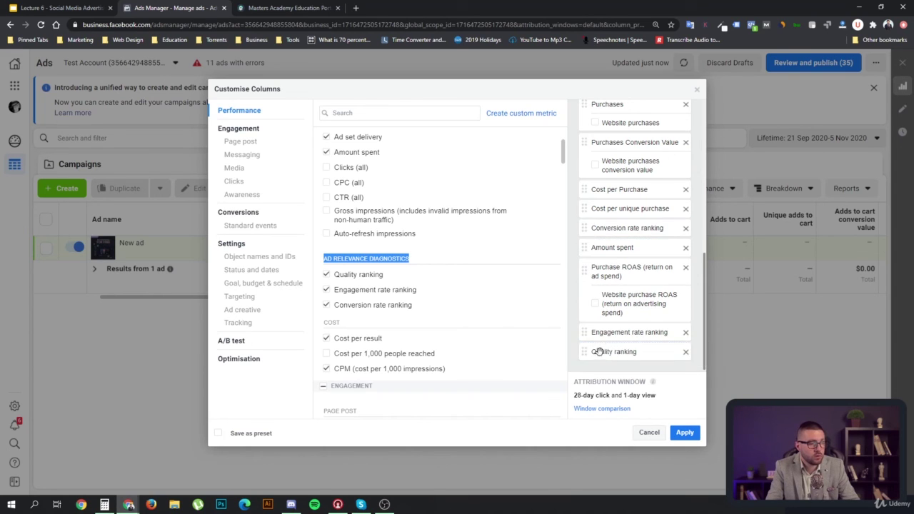
left_click_drag(583, 225, 598, 365)
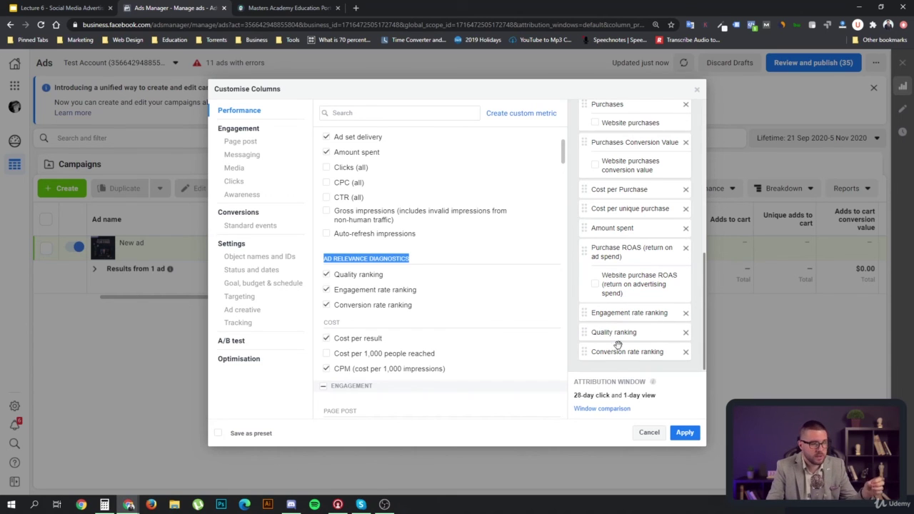
Examine the available performance, cost, page post, messaging and media metrics for further columns worth adding at ad level
scroll(502, 314, "up", 3)
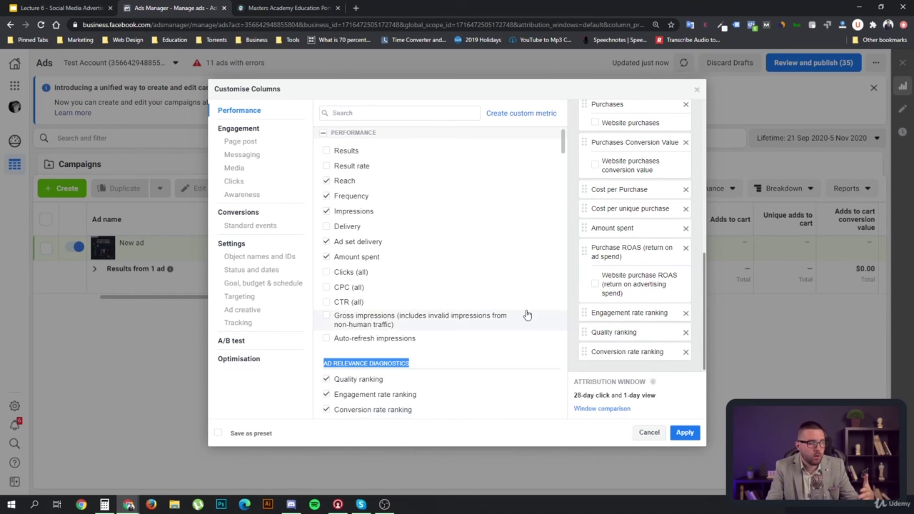
scroll(526, 314, "down", 2)
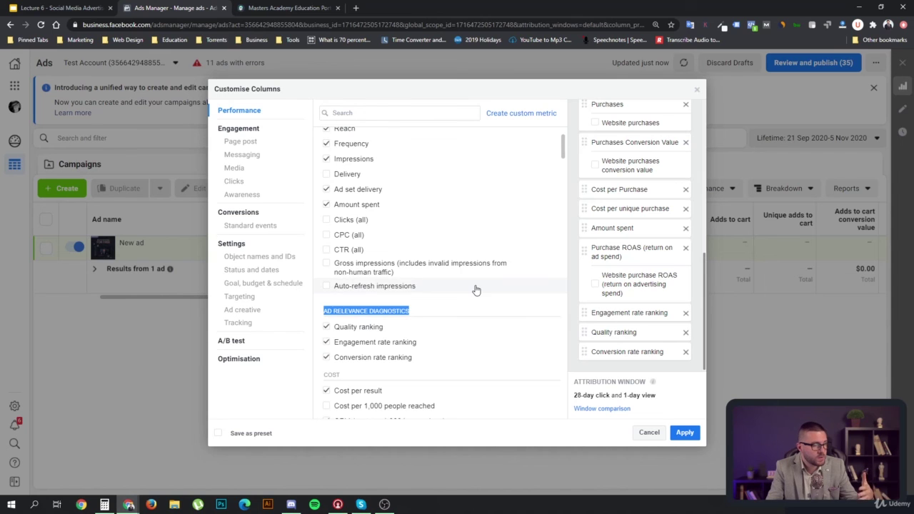
scroll(475, 288, "up", 2)
mouse_move(481, 234)
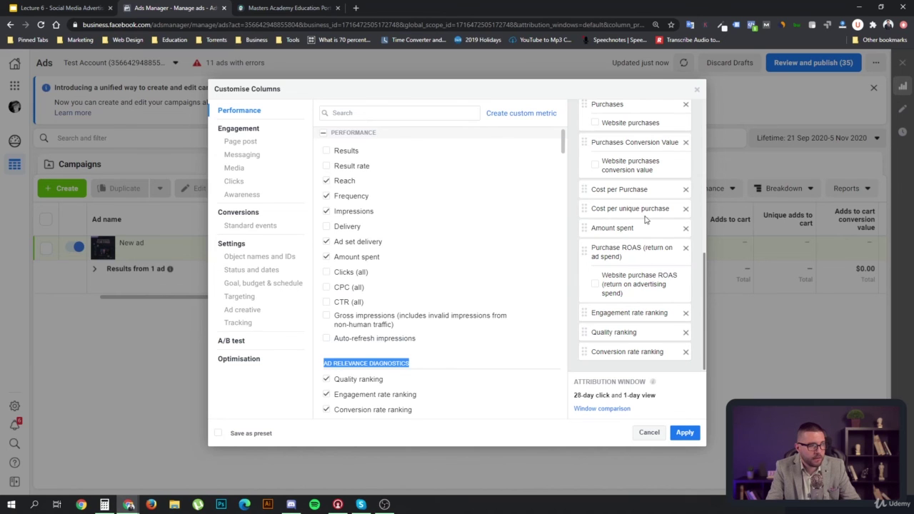
scroll(645, 220, "up", 2)
scroll(438, 243, "down", 1)
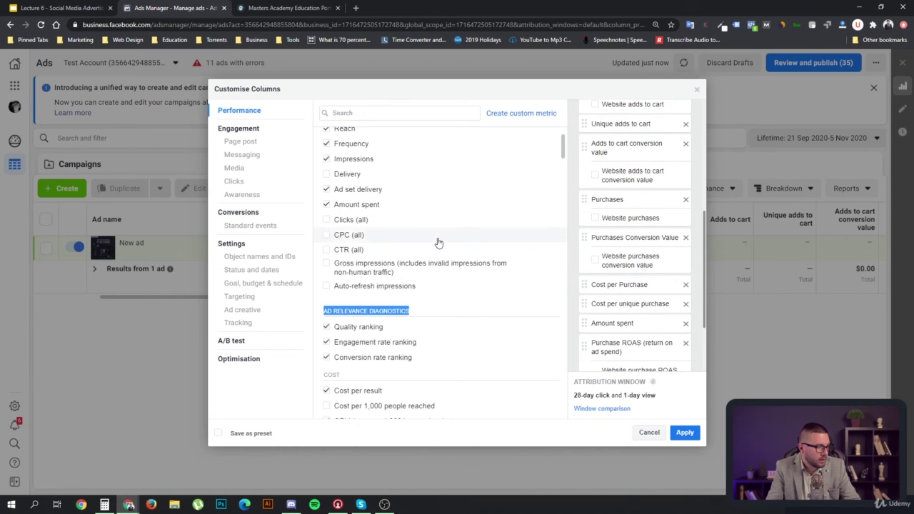
scroll(438, 244, "down", 1)
scroll(446, 244, "down", 2)
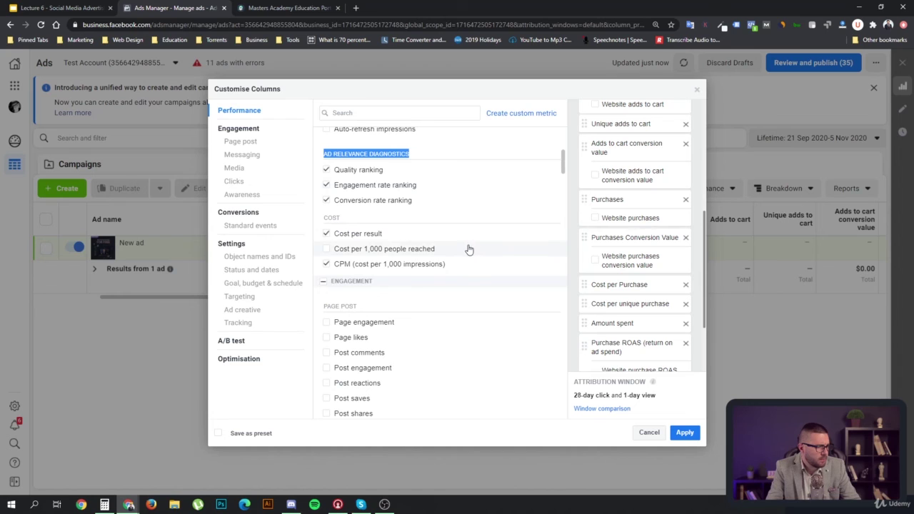
scroll(468, 249, "down", 2)
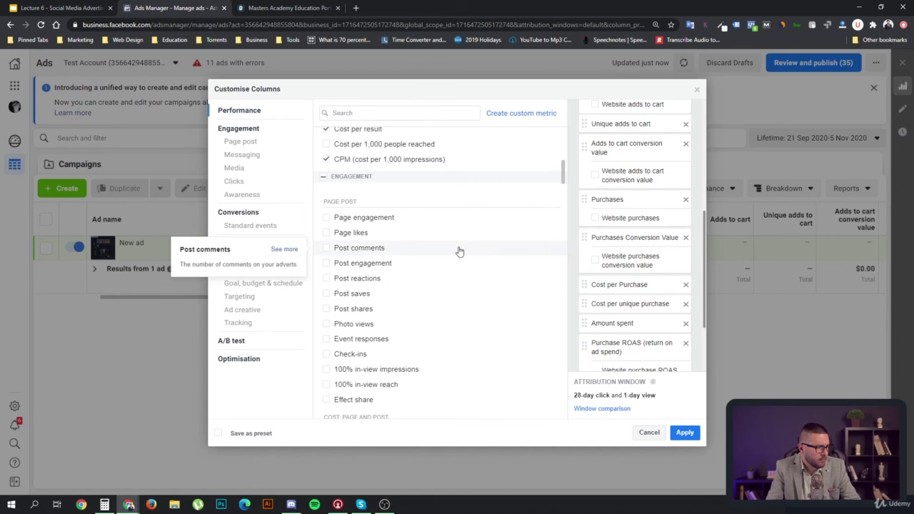
scroll(459, 251, "down", 1)
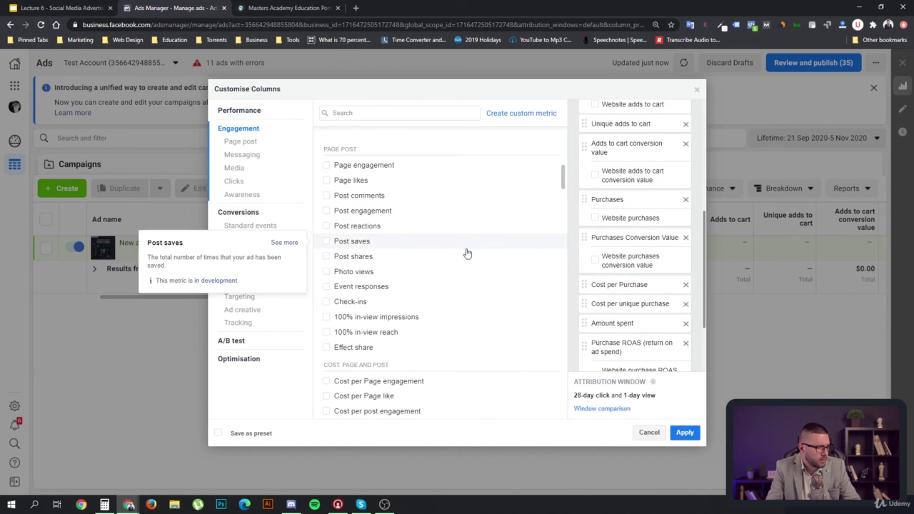
scroll(465, 257, "down", 3)
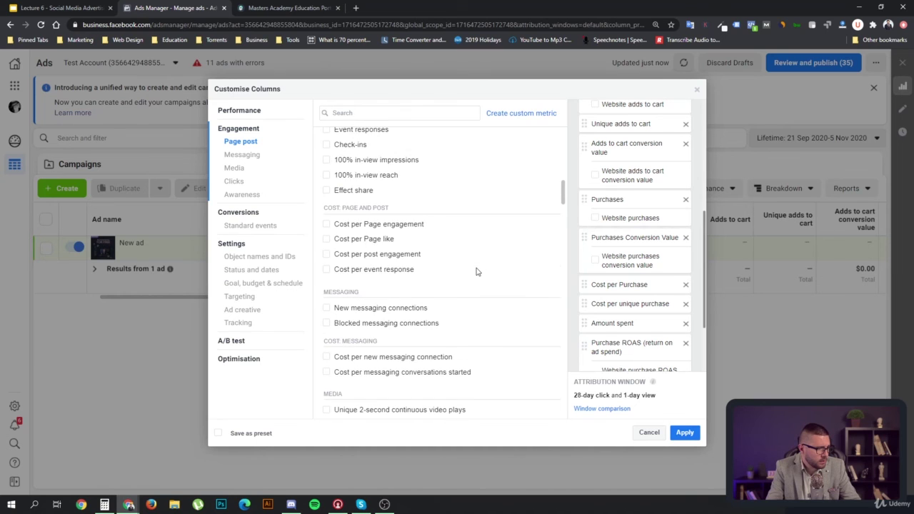
scroll(478, 271, "down", 1)
scroll(473, 279, "down", 5)
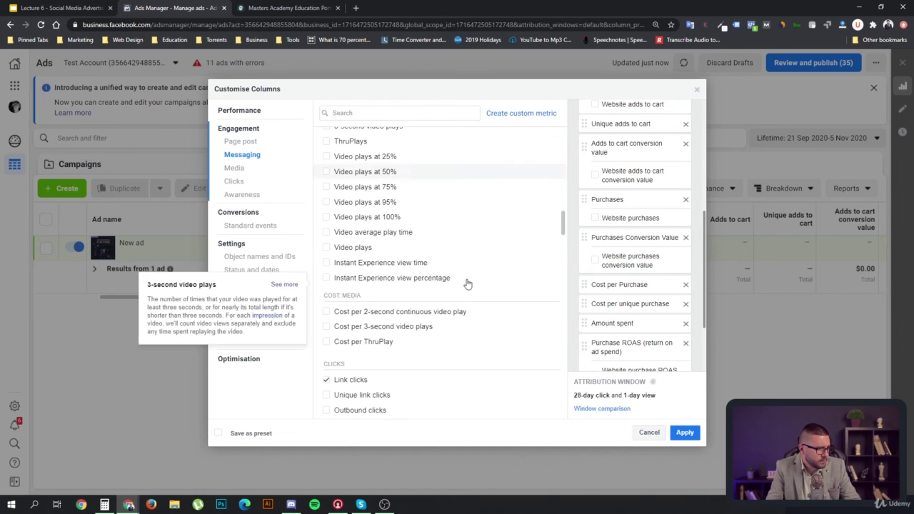
scroll(482, 283, "down", 2)
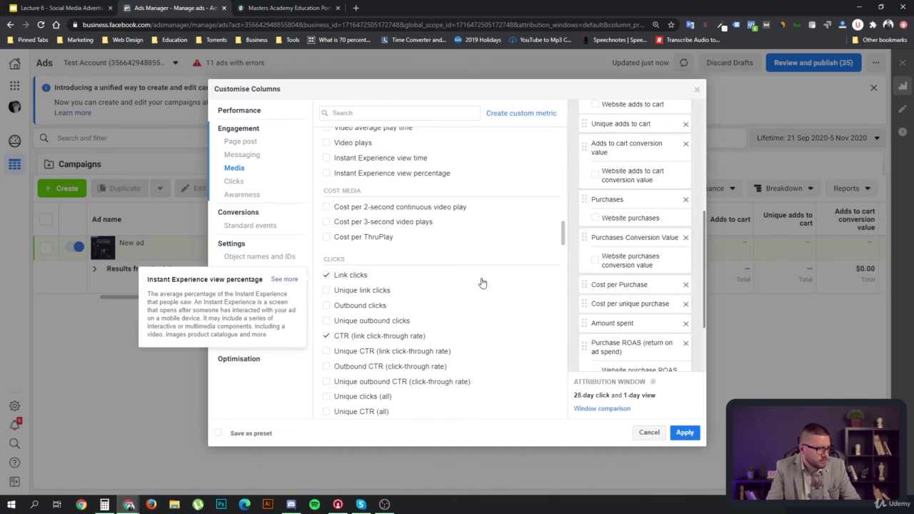
scroll(479, 280, "down", 1)
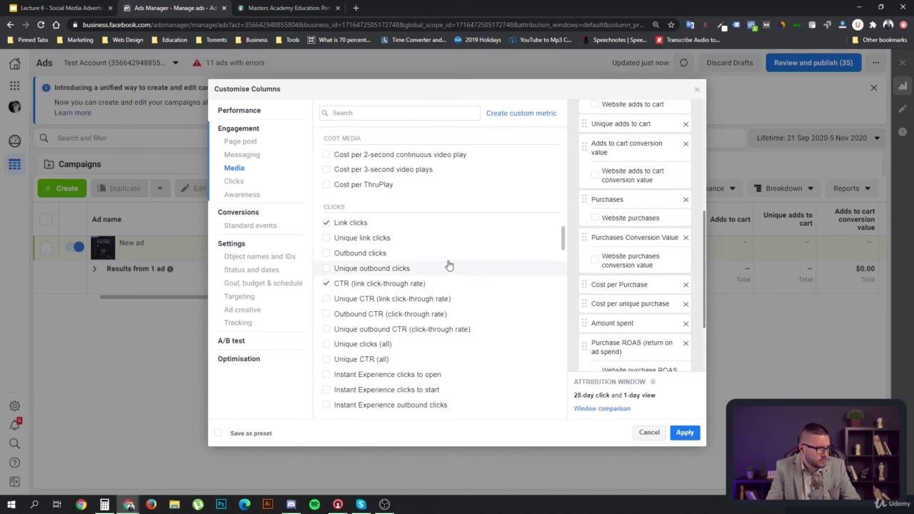
Examine the click, cost-per-click and awareness metrics and compare them with the columns already selected
mouse_move(330, 243)
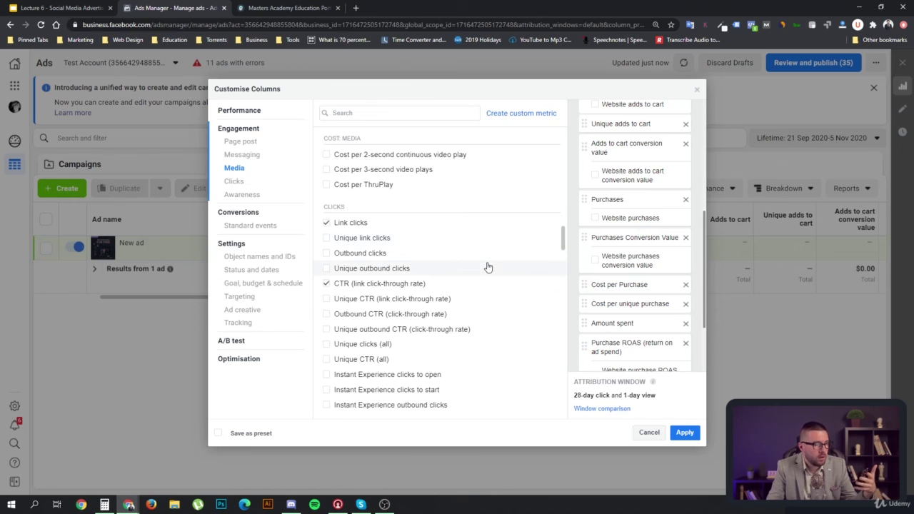
scroll(486, 265, "down", 1)
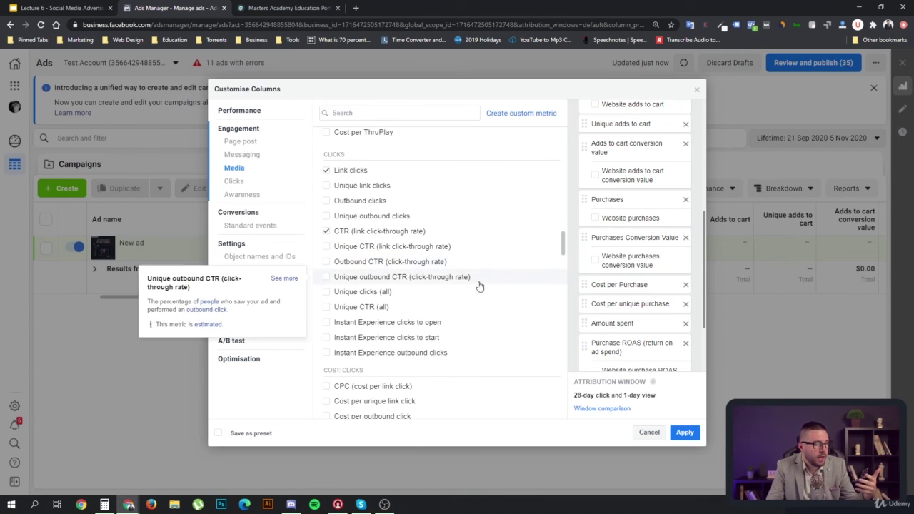
scroll(464, 284, "down", 1)
scroll(497, 288, "down", 2)
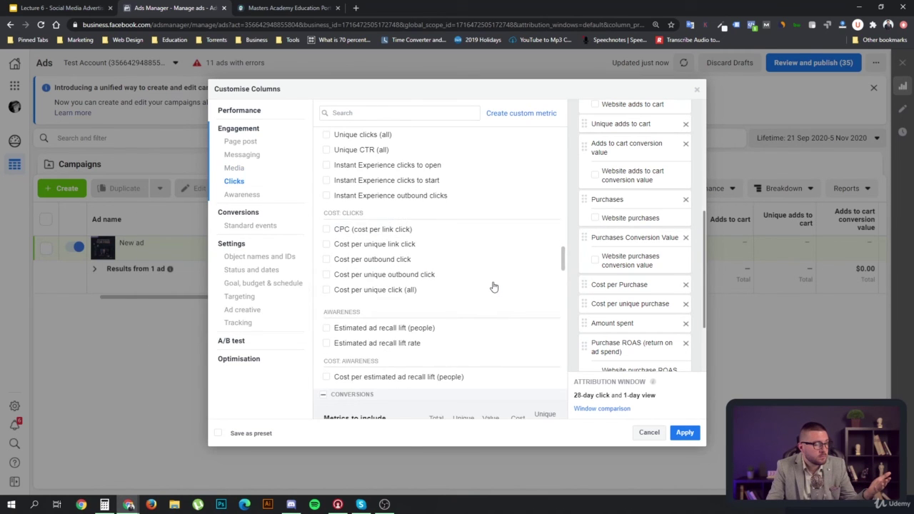
scroll(487, 285, "down", 1)
scroll(486, 280, "up", 2)
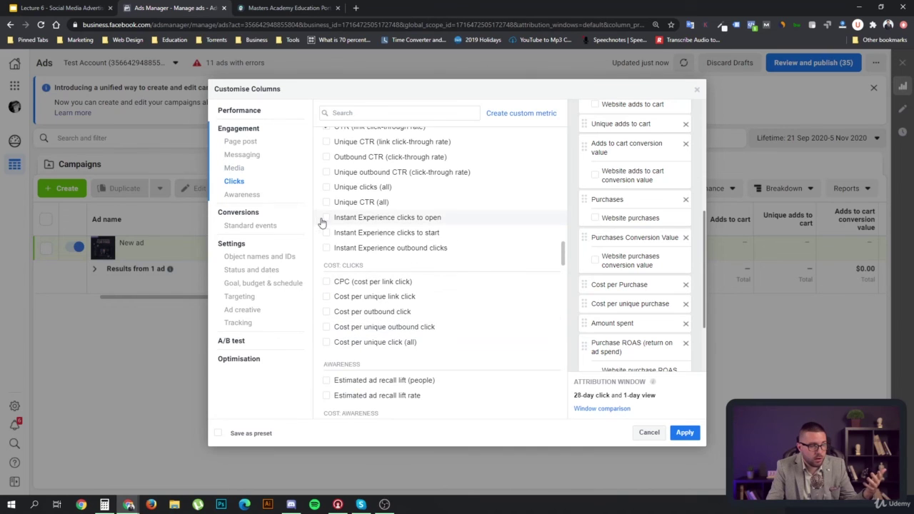
mouse_move(332, 219)
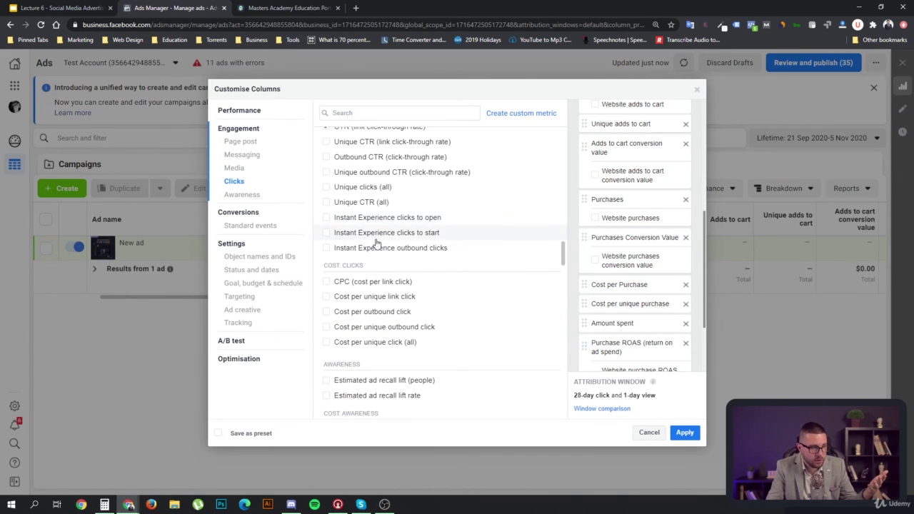
mouse_move(481, 285)
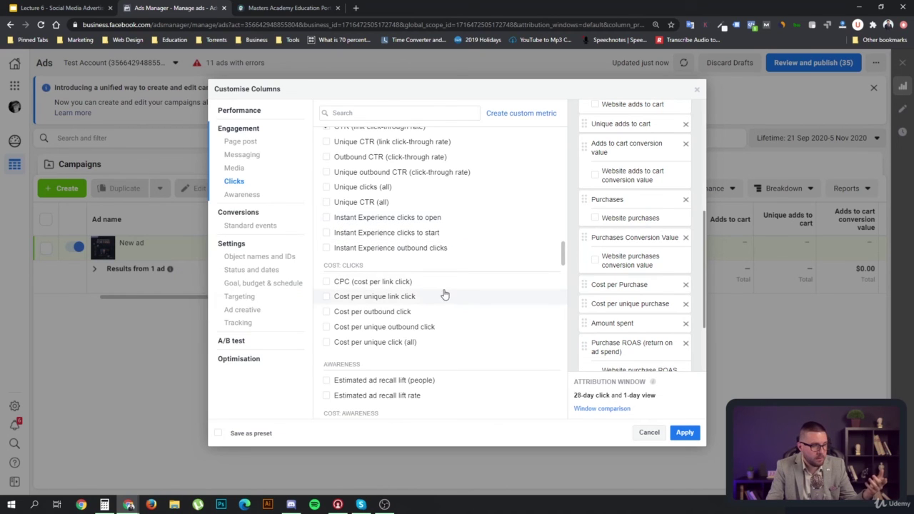
mouse_move(377, 287)
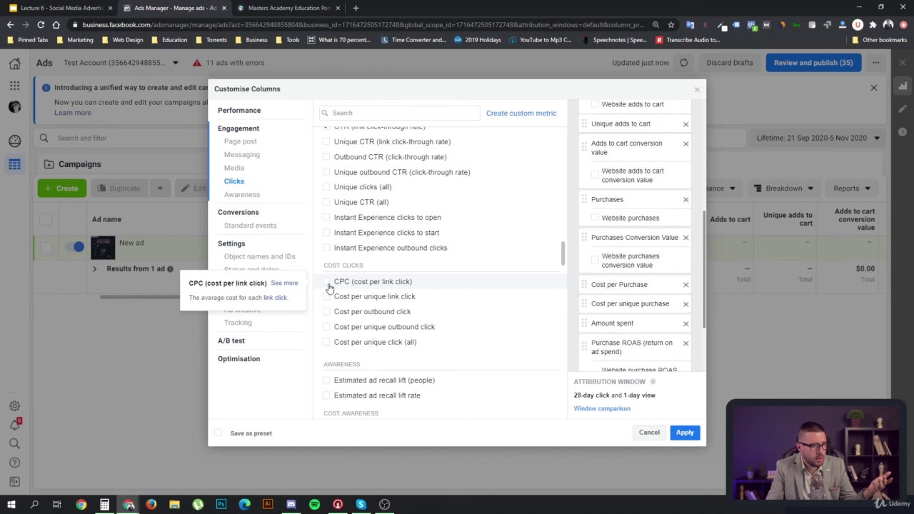
scroll(645, 246, "up", 2)
scroll(645, 246, "up", 2)
scroll(647, 253, "down", 2)
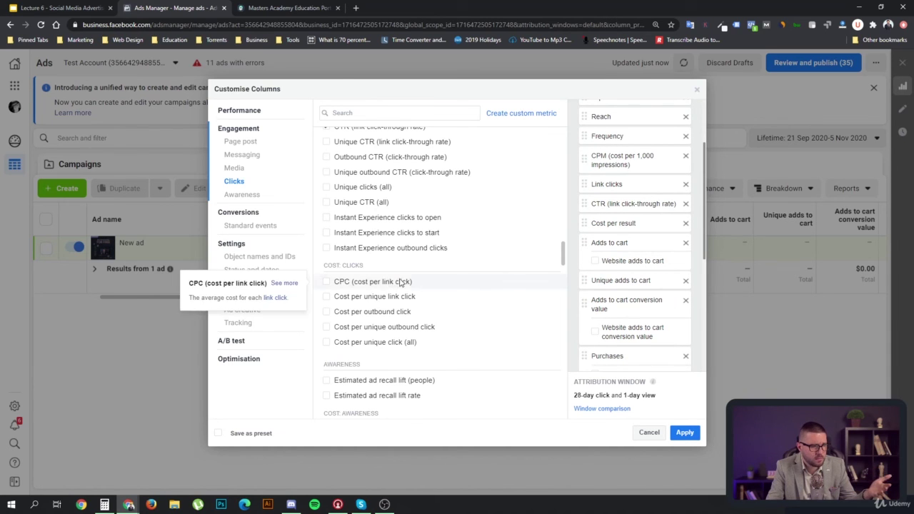
scroll(480, 303, "down", 2)
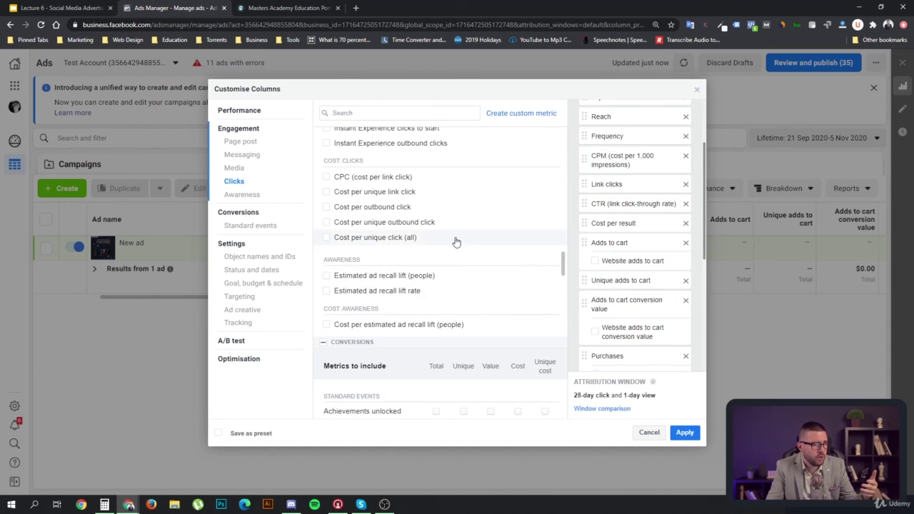
scroll(470, 251, "down", 1)
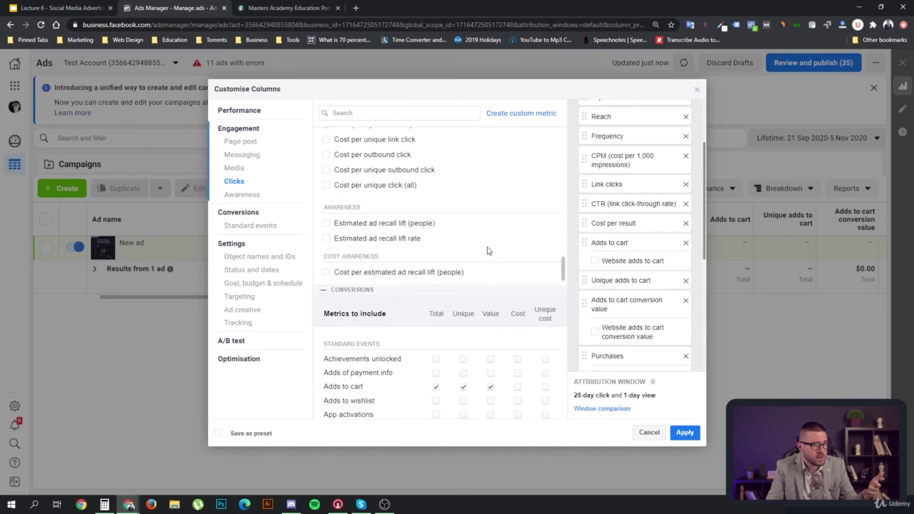
mouse_move(377, 237)
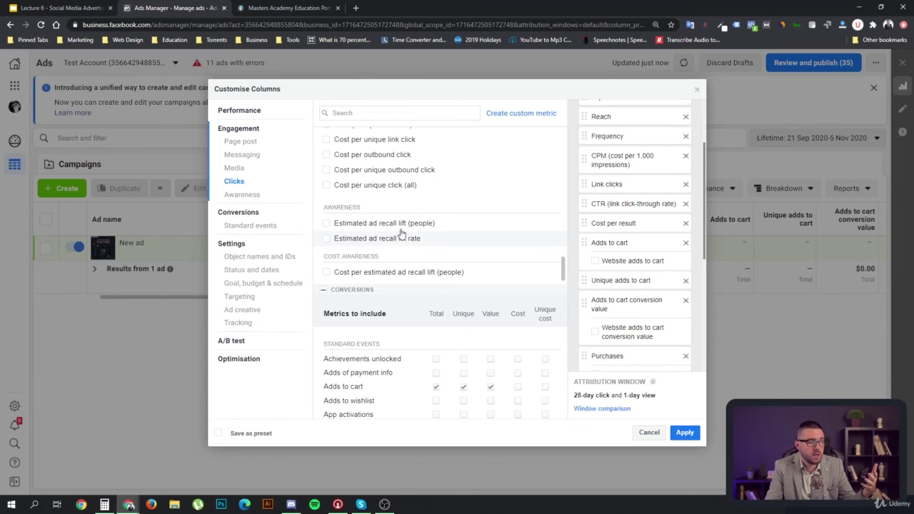
Look through the conversion standard events and the budget, targeting, ad creative and tracking settings columns
scroll(422, 236, "down", 1)
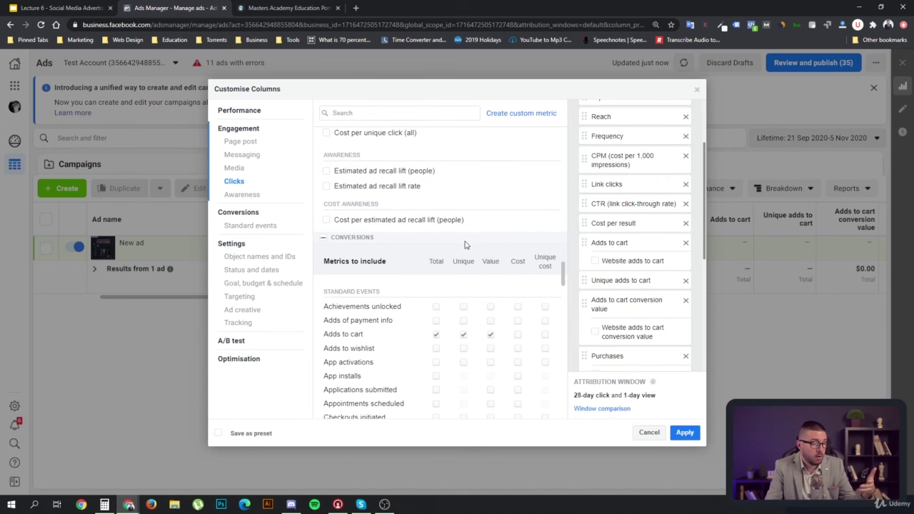
scroll(464, 246, "down", 1)
scroll(460, 247, "down", 4)
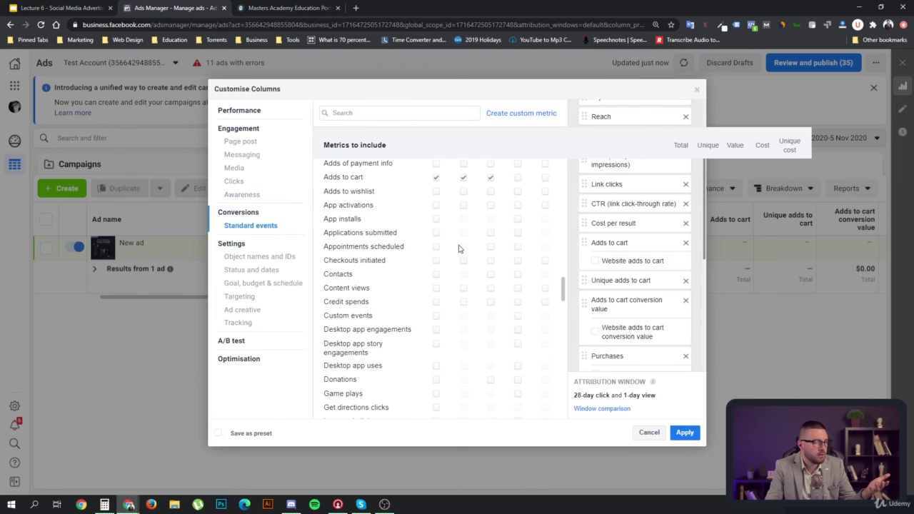
scroll(460, 248, "down", 5)
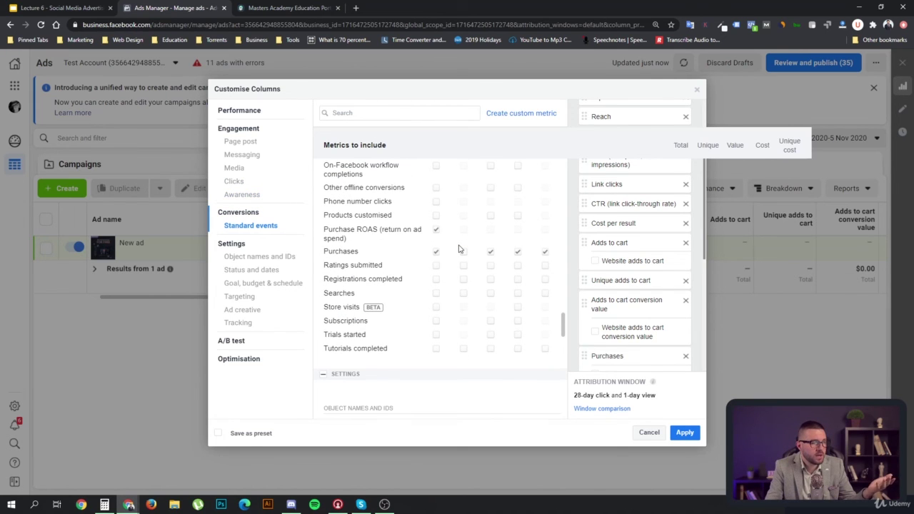
scroll(460, 248, "down", 10)
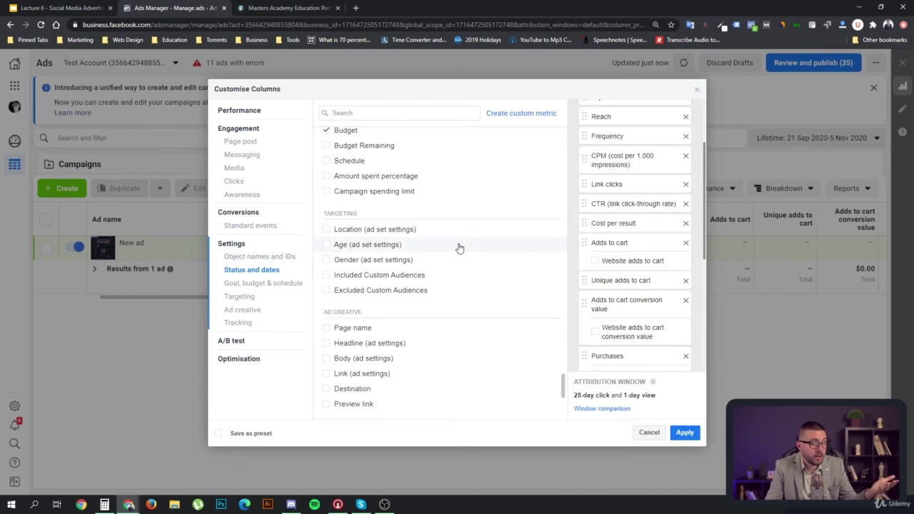
scroll(459, 247, "down", 1)
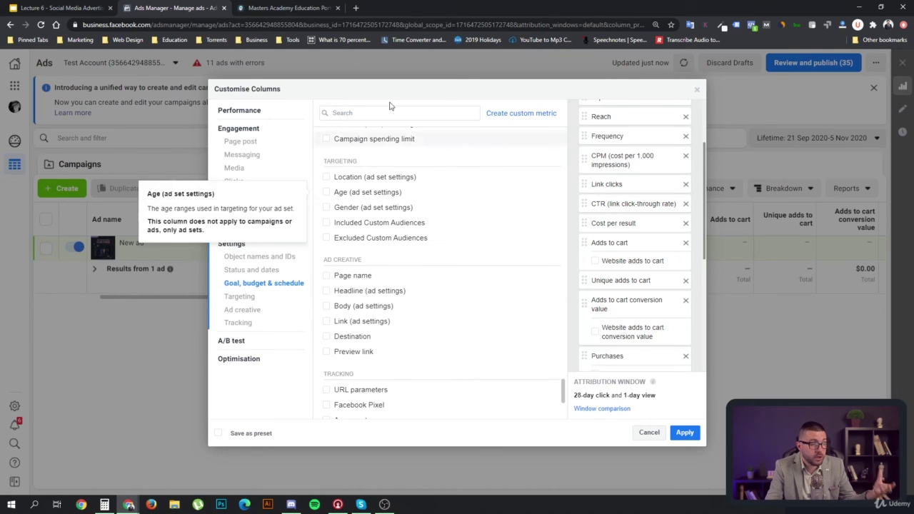
Save the column selection as the preset SM Campaign Performance, replacing the existing preset
left_click(219, 434)
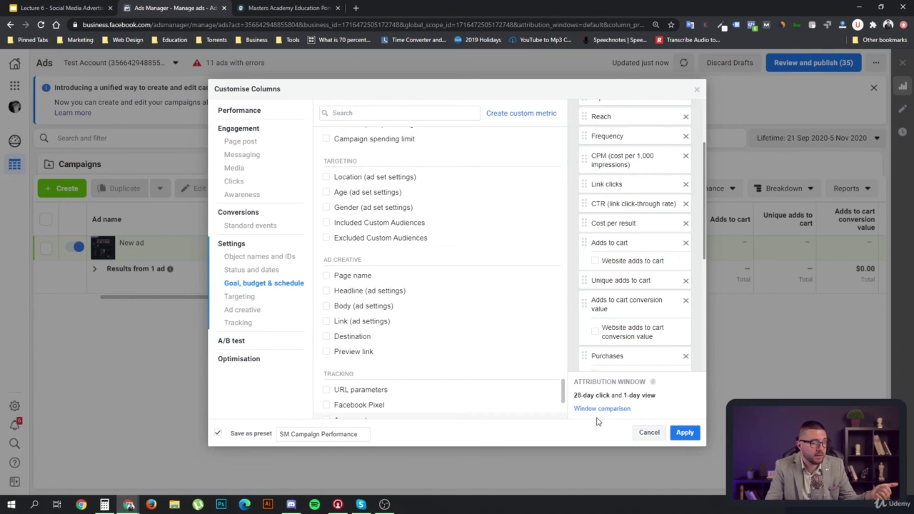
left_click(685, 433)
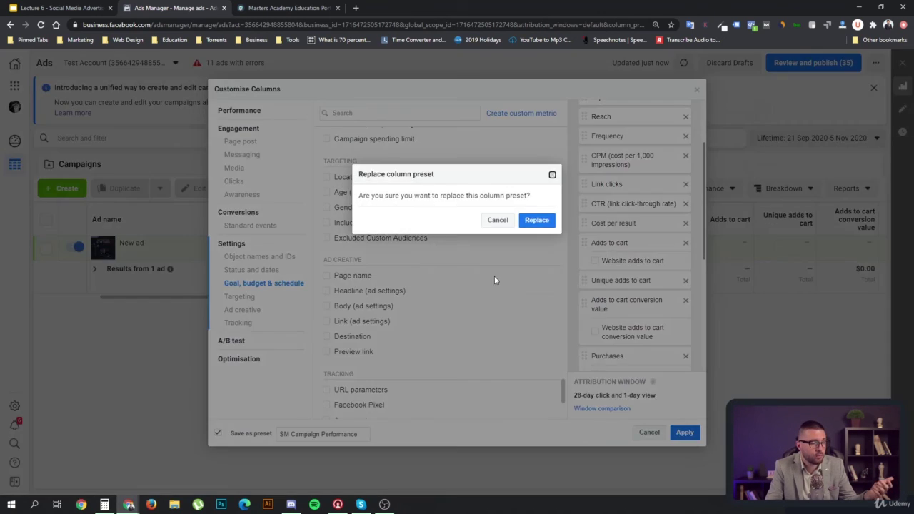
left_click(539, 222)
Switch the ads table to the Default Pro column preset and back to SM Campaign Performance
left_click(704, 188)
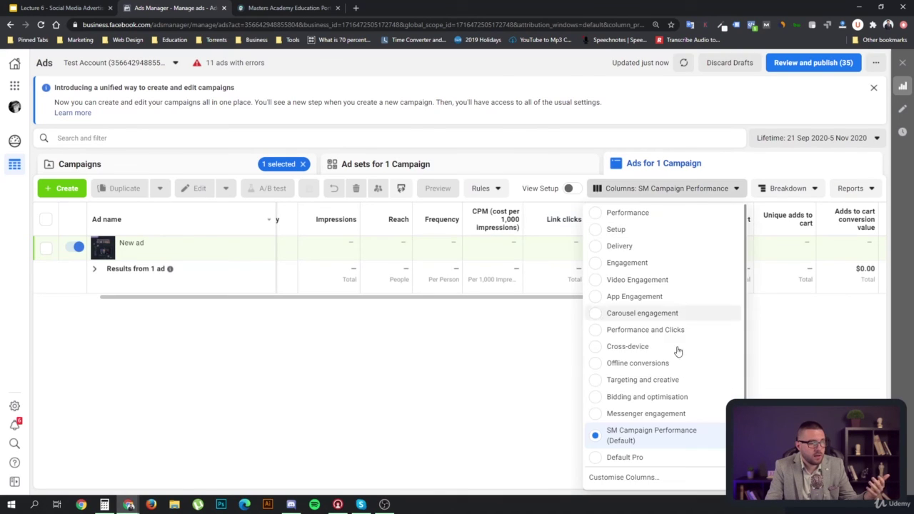
left_click(631, 457)
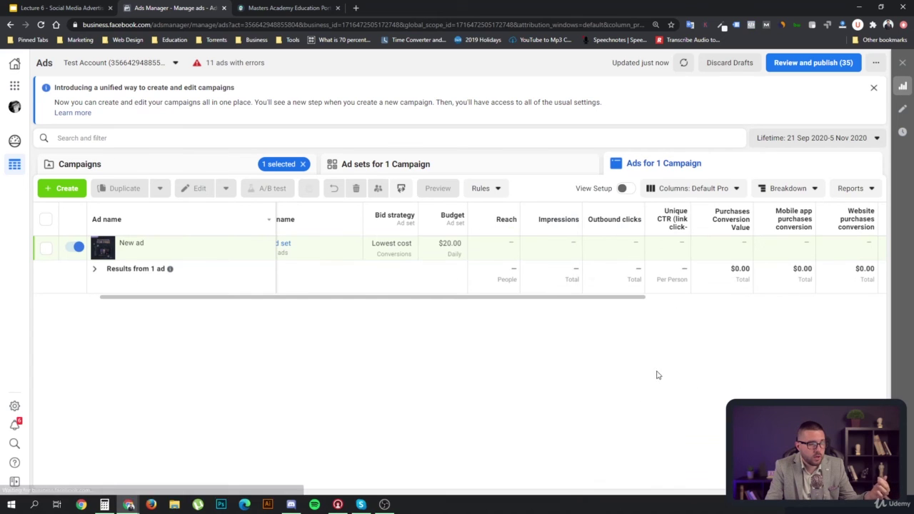
left_click(702, 189)
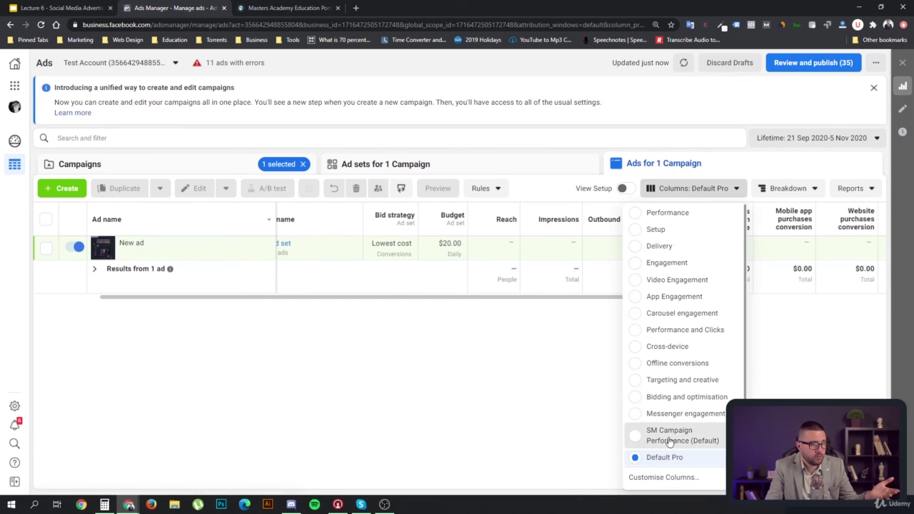
left_click(670, 435)
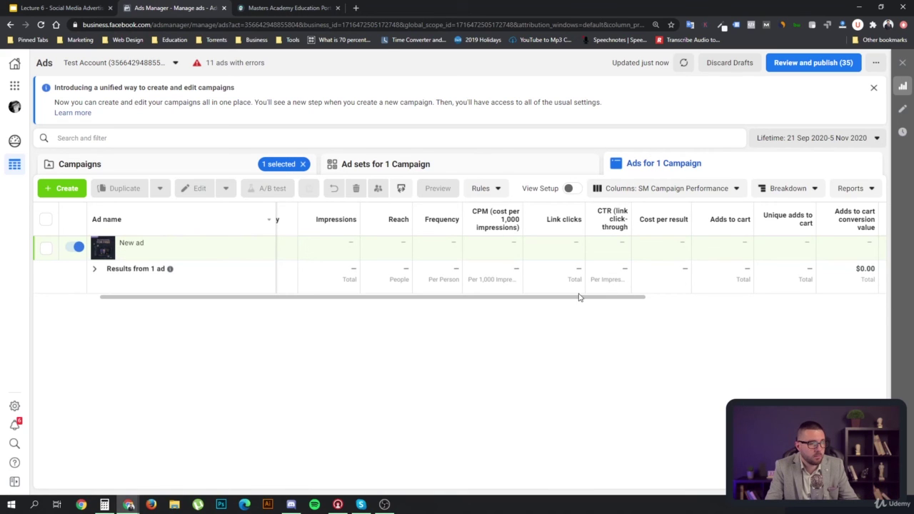
Return to the campaigns level and check the SM Campaign Performance columns from Budget onward
left_click(347, 165)
left_click(235, 162)
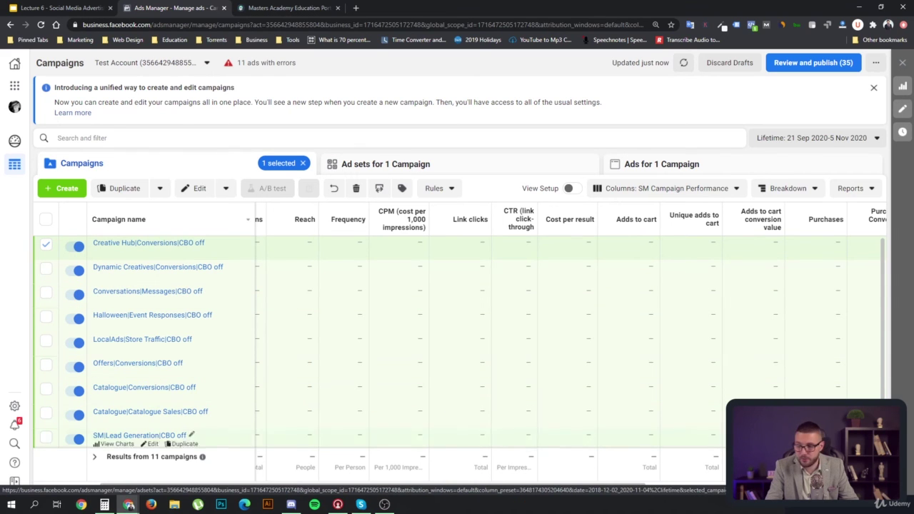
left_click_drag(558, 485, 320, 472)
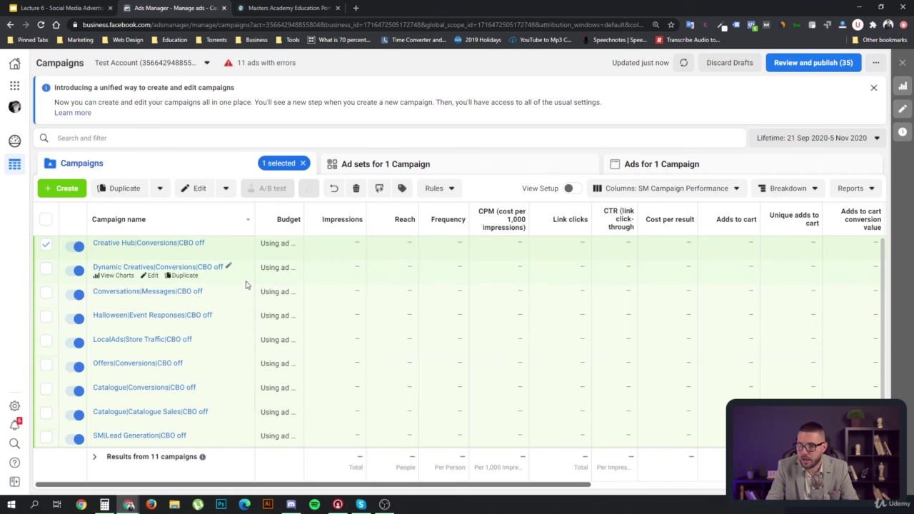
Switch through the campaign's ad set and ad levels and check the ad-level SM Campaign Performance columns through to Conversion rate ranking
left_click(378, 170)
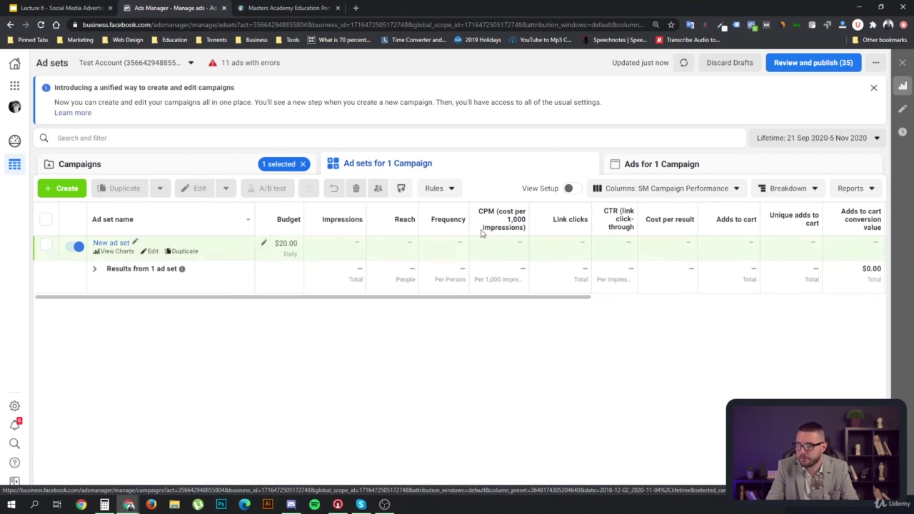
left_click(662, 164)
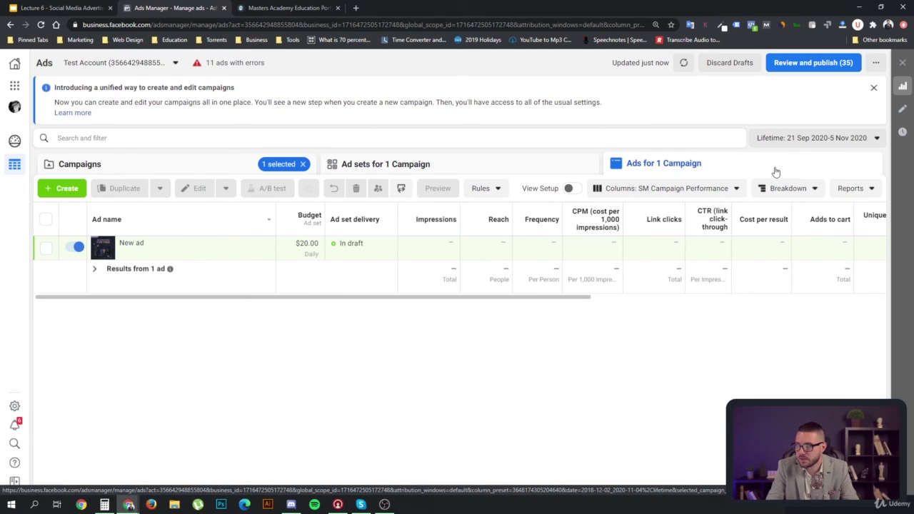
left_click(464, 163)
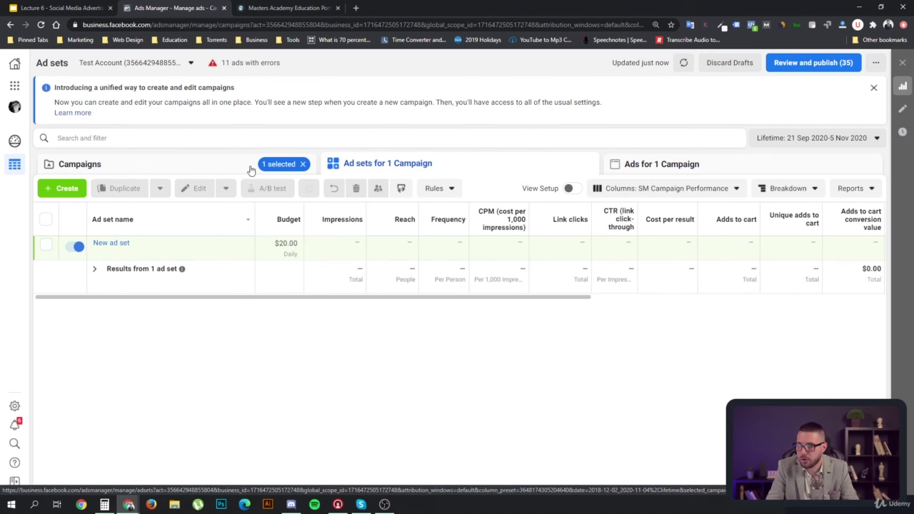
left_click(229, 169)
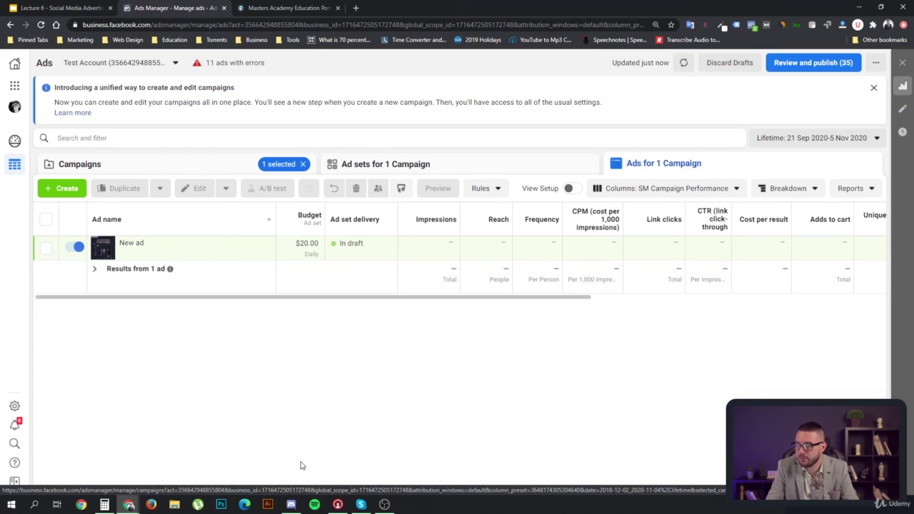
left_click_drag(377, 301, 824, 319)
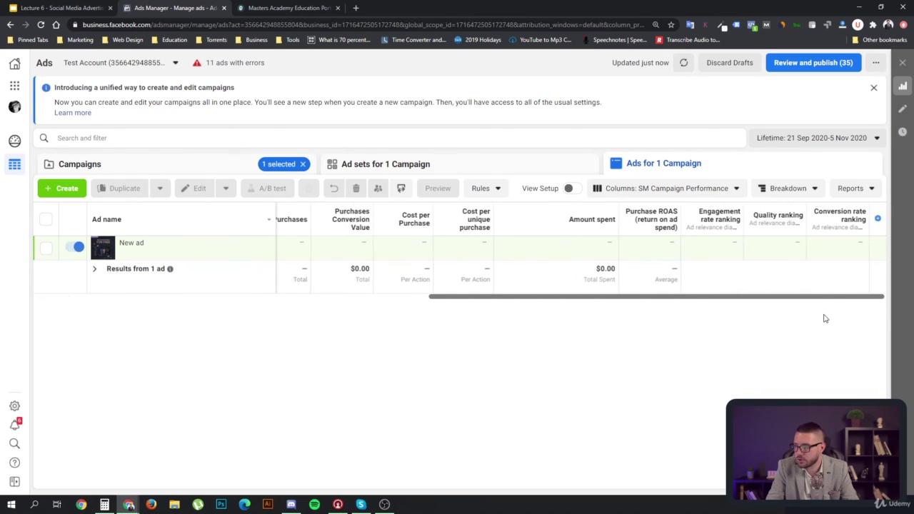
Compare the full range of ad set columns with the ad-level columns, focusing on the engagement rate, quality and conversion rate rankings
left_click(520, 173)
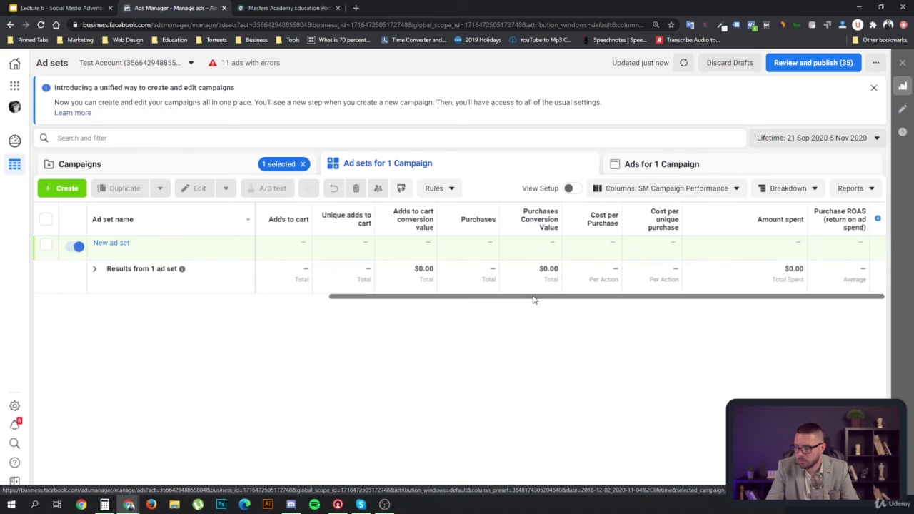
left_click_drag(589, 304, 367, 283)
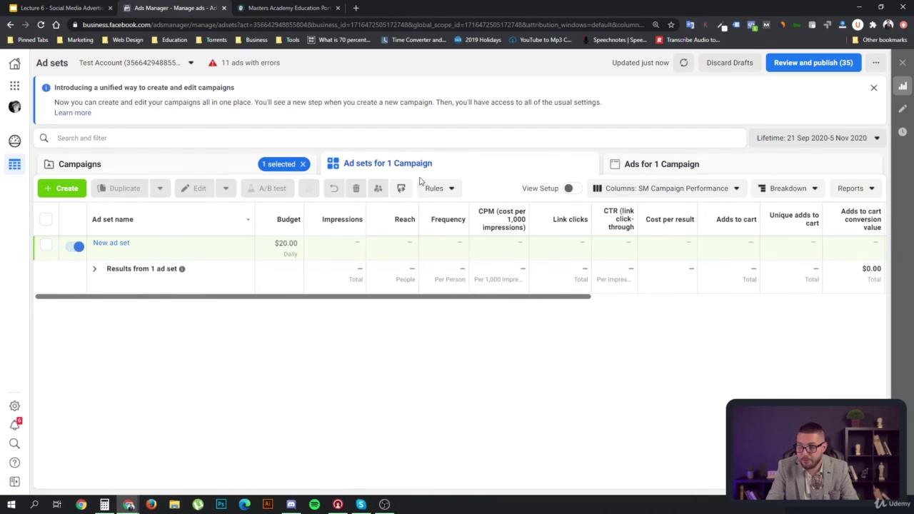
left_click_drag(465, 310, 877, 312)
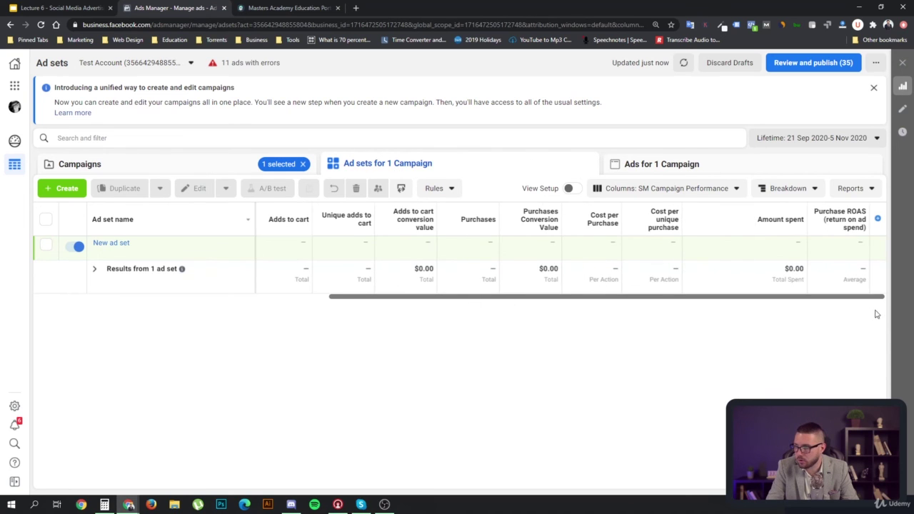
left_click(696, 164)
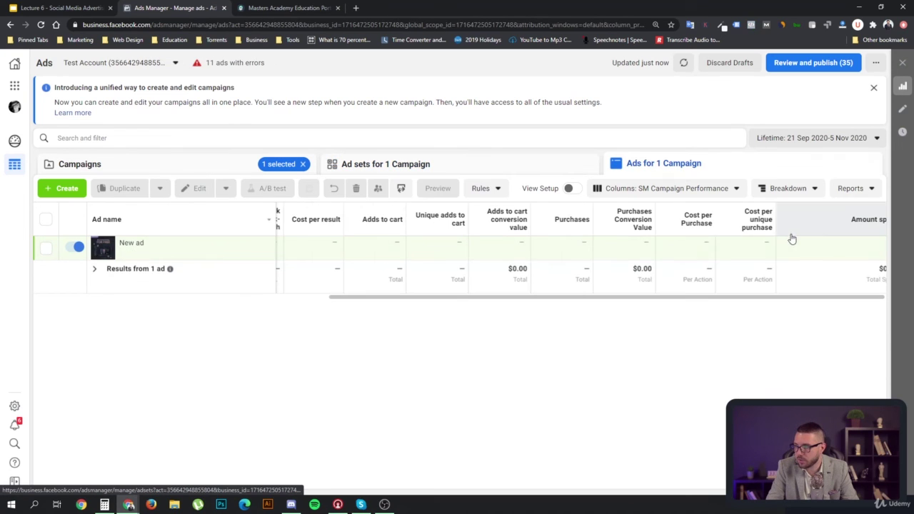
left_click_drag(671, 300, 838, 308)
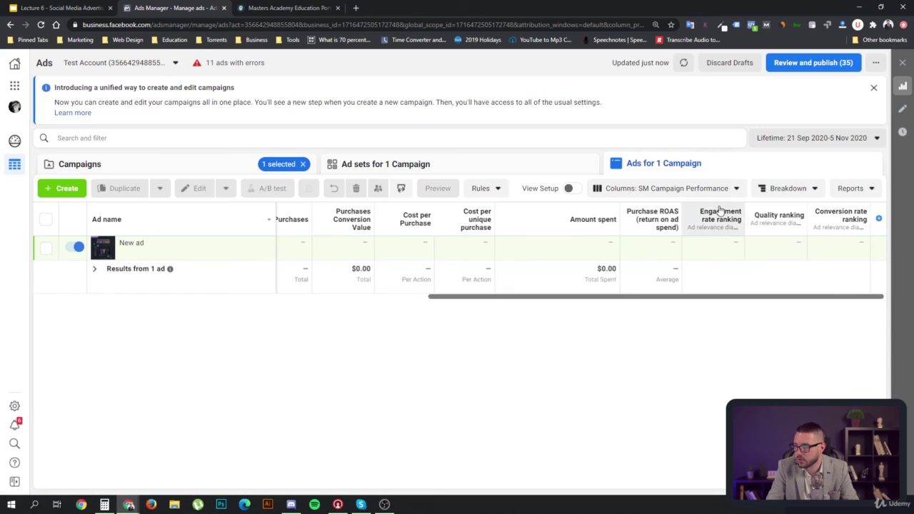